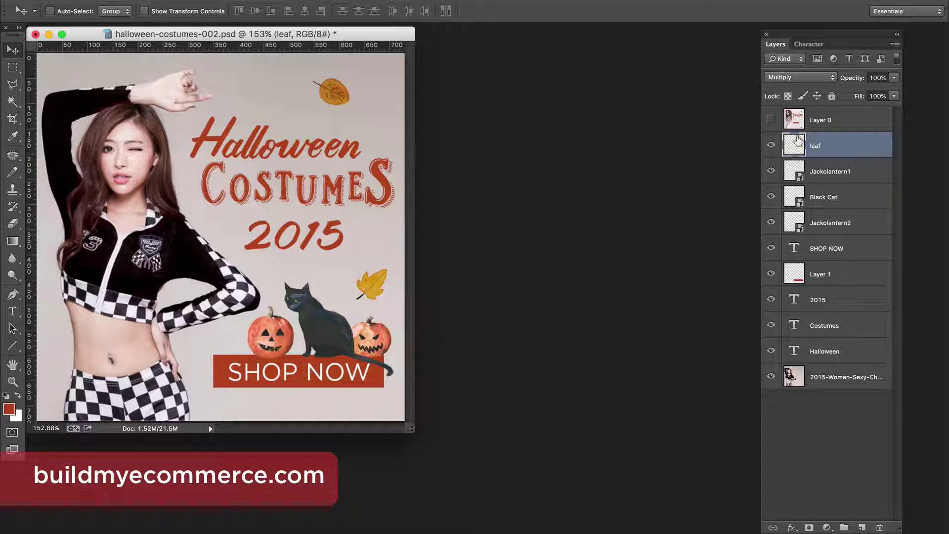
Show Layer 0 to view the Sweaters & Cardigans banner, and hide it again.
{"action": "left_click", "coordinate": [771, 119]}
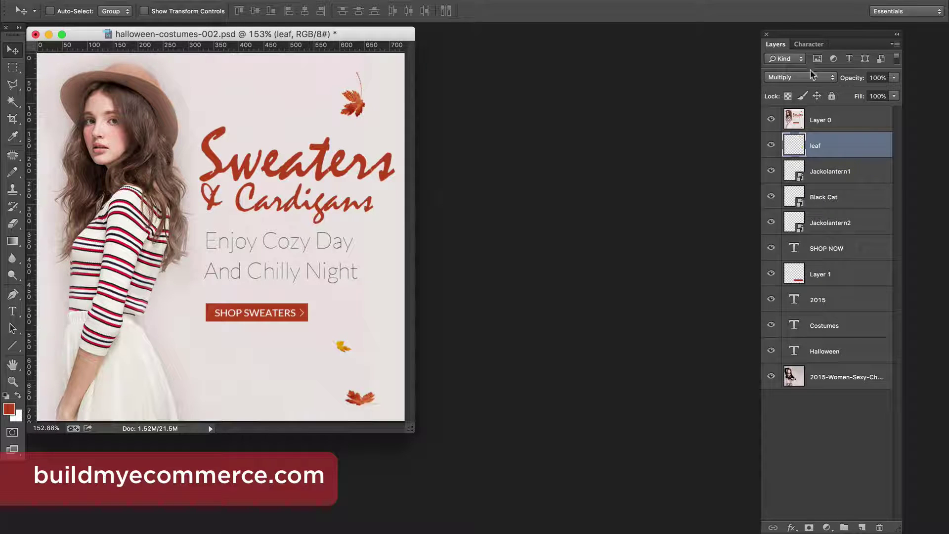
{"action": "left_click", "coordinate": [770, 120]}
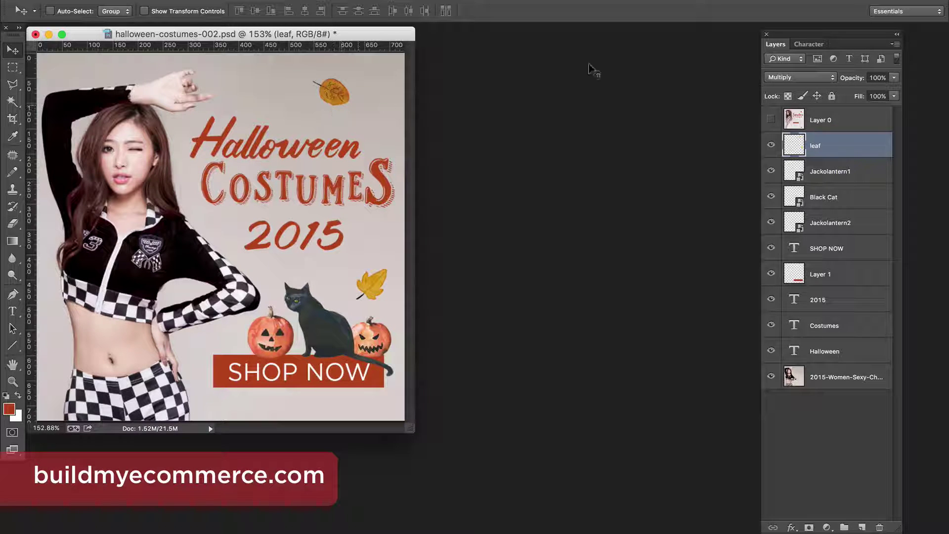
Switch to the browser, open the Rude Cookie Font page, and compare the font with the banner's lettering.
{"action": "key", "text": "super+Tab"}
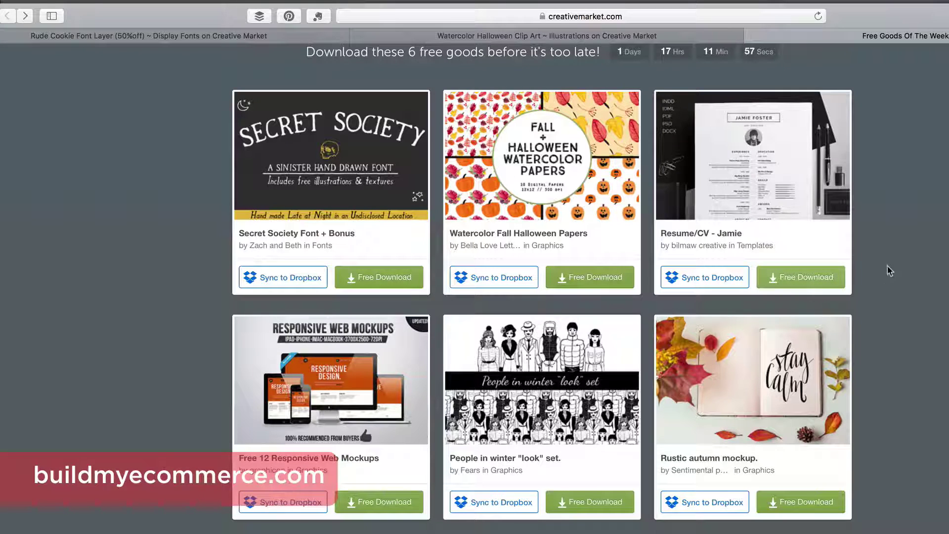
{"action": "left_click", "coordinate": [193, 36]}
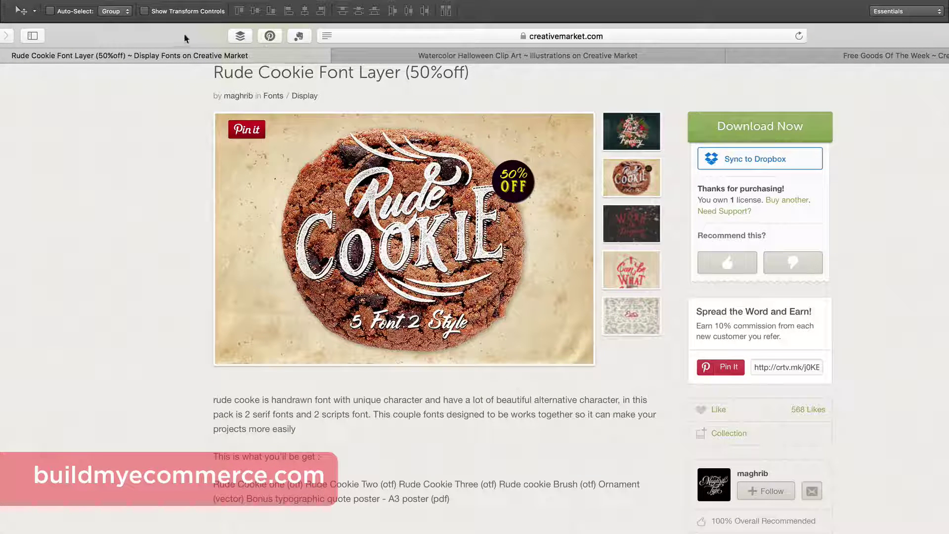
{"action": "left_click_drag", "start_coordinate": [192, 40], "coordinate": [235, 379]}
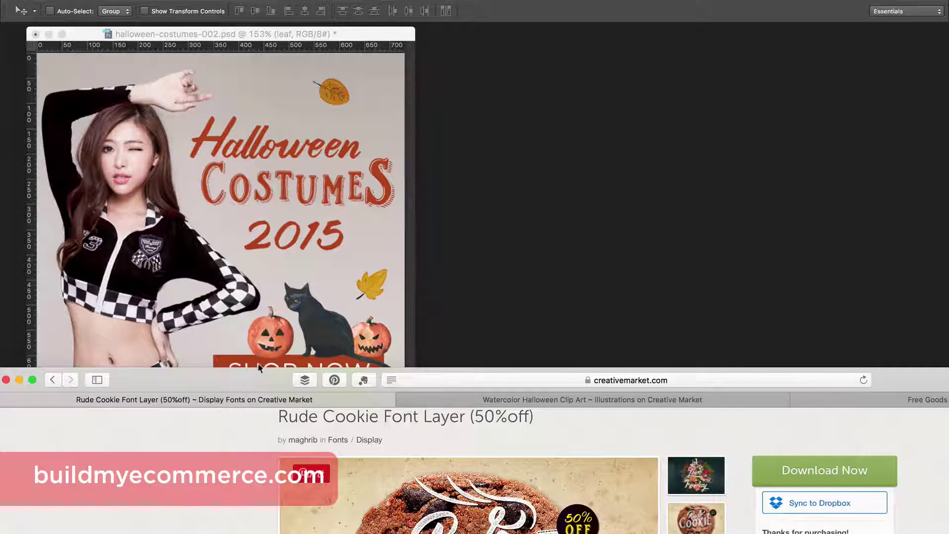
{"action": "left_click_drag", "start_coordinate": [248, 385], "coordinate": [186, 36]}
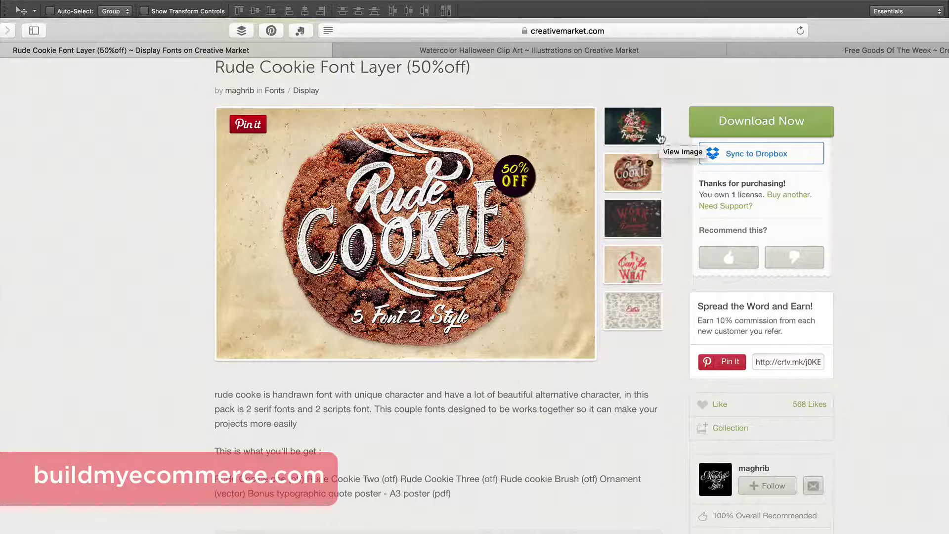
View the Rude Cookie Font's other sample images in the product gallery.
{"action": "left_click", "coordinate": [658, 142]}
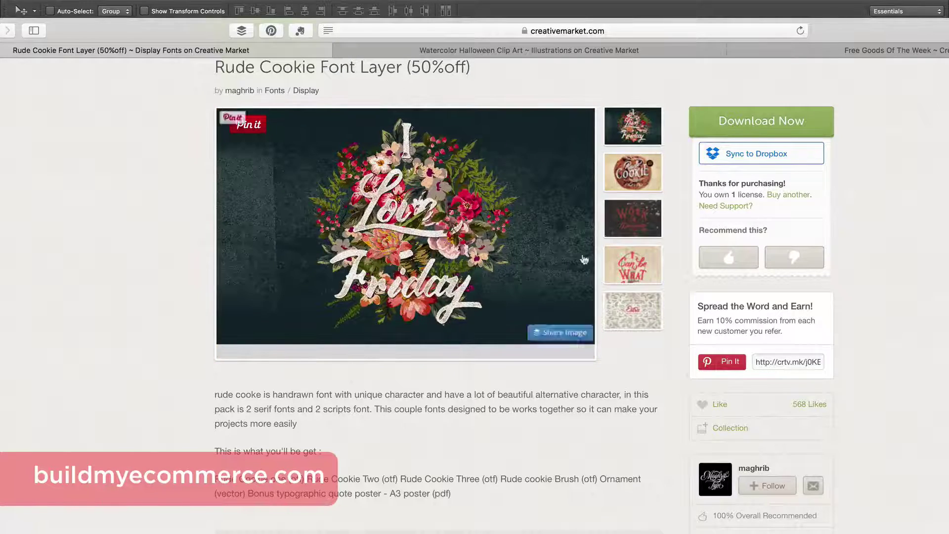
{"action": "left_click", "coordinate": [636, 225]}
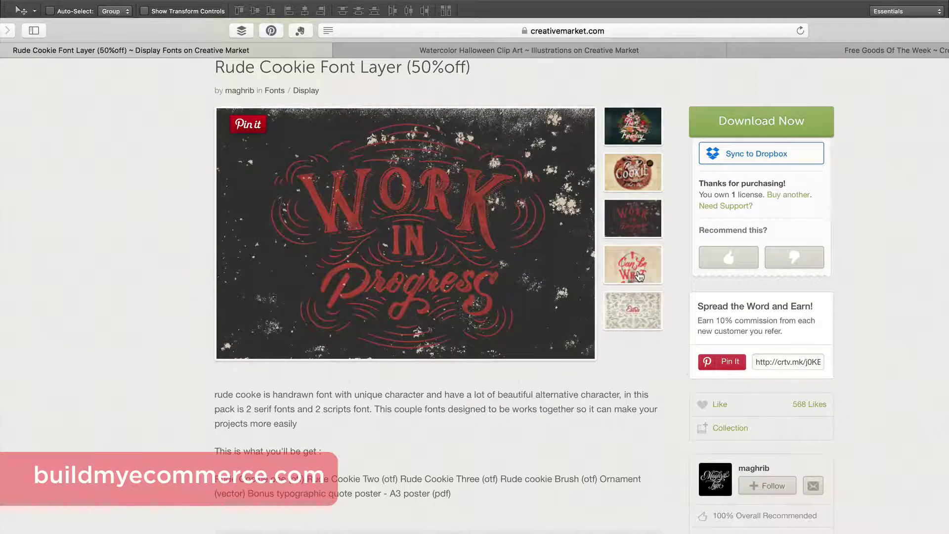
{"action": "left_click", "coordinate": [642, 280]}
{"action": "left_click", "coordinate": [645, 312]}
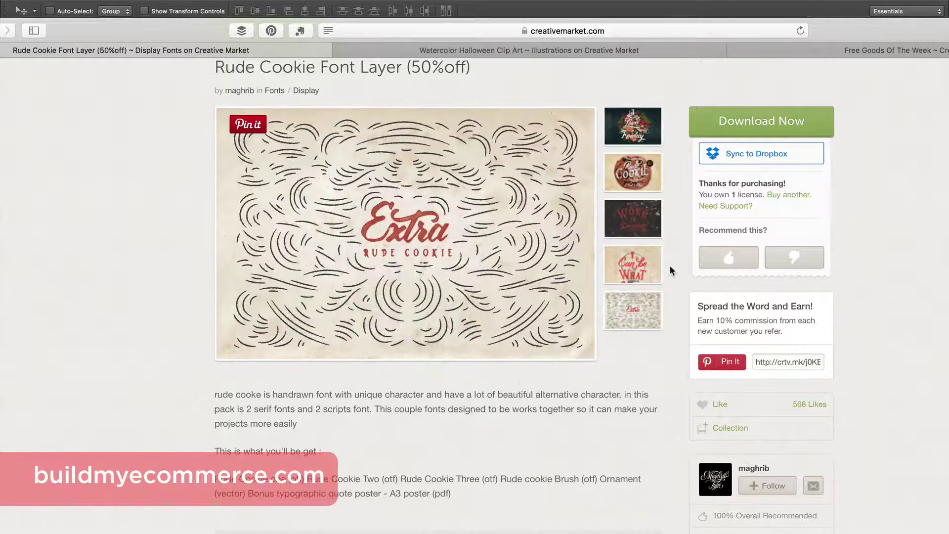
Examine the "Halloween Costume" text previews in the different Rude Cookie font styles.
{"action": "scroll", "coordinate": [669, 268], "scroll_direction": "down", "scroll_amount": 6}
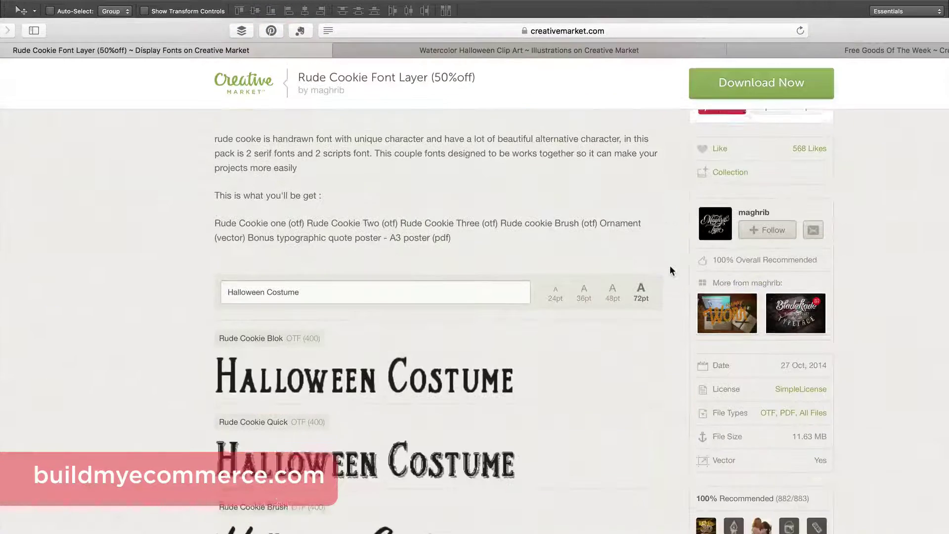
{"action": "left_click_drag", "start_coordinate": [410, 275], "coordinate": [155, 259]}
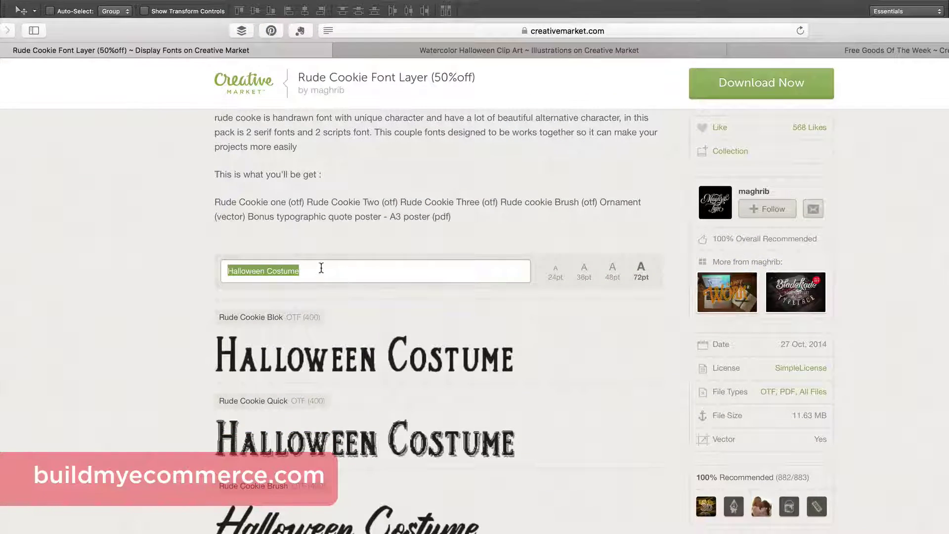
{"action": "scroll", "coordinate": [436, 286], "scroll_direction": "down", "scroll_amount": 3}
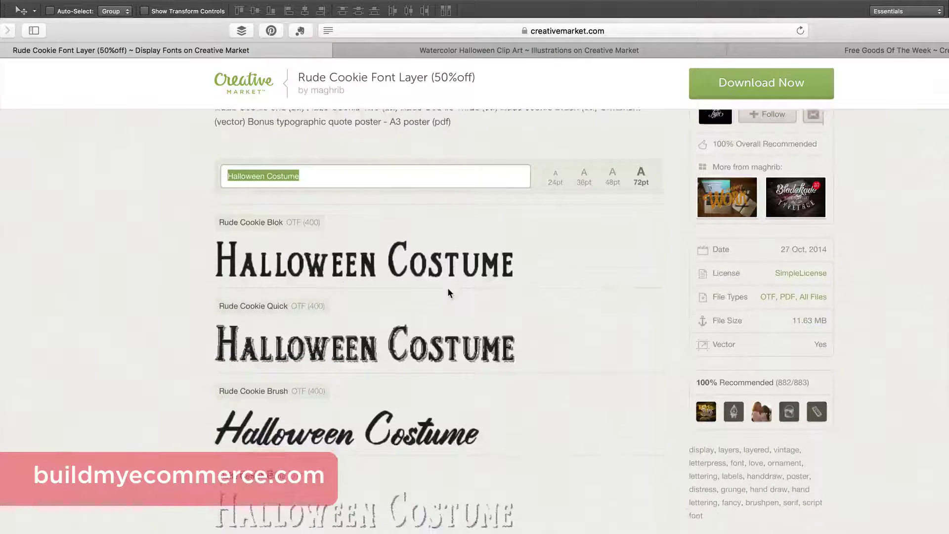
{"action": "scroll", "coordinate": [472, 240], "scroll_direction": "down", "scroll_amount": 1}
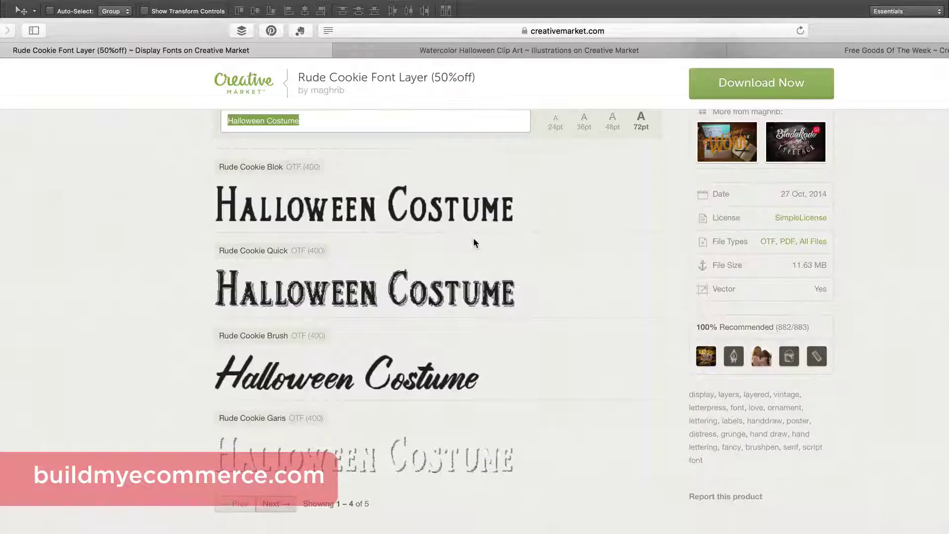
{"action": "scroll", "coordinate": [546, 275], "scroll_direction": "up", "scroll_amount": 8}
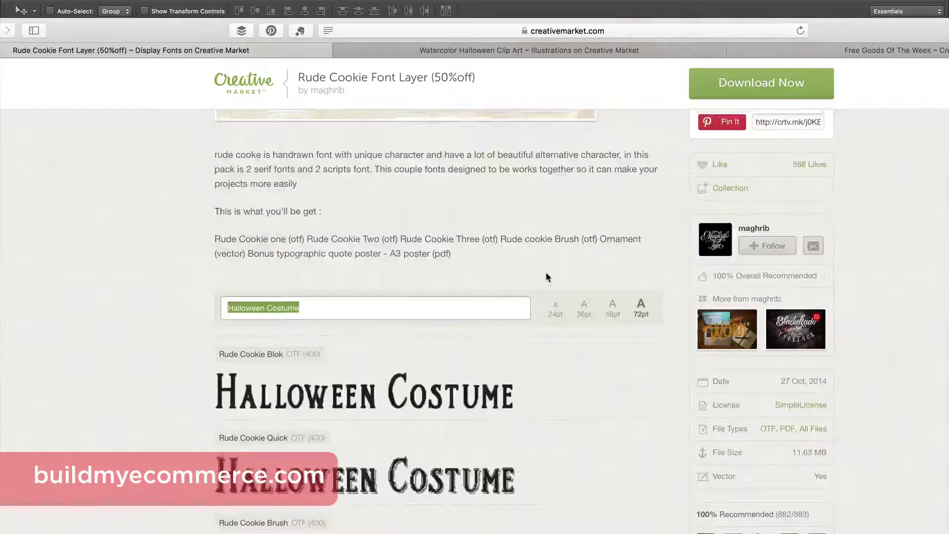
{"action": "scroll", "coordinate": [546, 272], "scroll_direction": "up", "scroll_amount": 1}
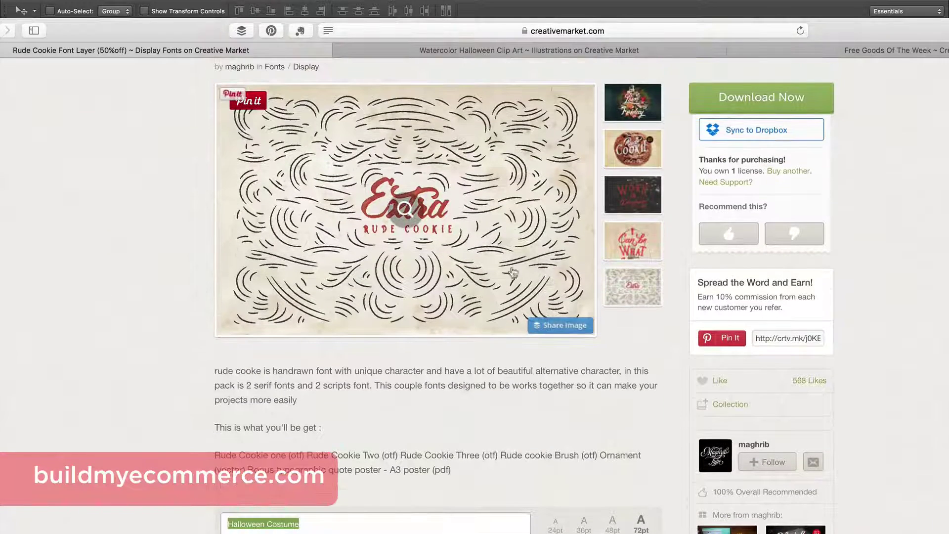
Open the Watercolor Halloween Clip Art page and compare its artwork with the banner's cat and pumpkins.
{"action": "left_click", "coordinate": [449, 51]}
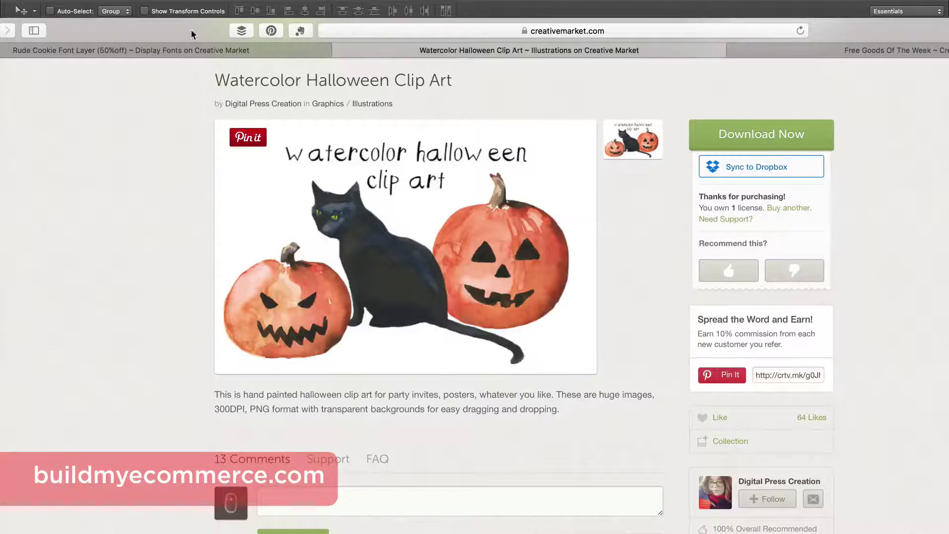
{"action": "left_click_drag", "start_coordinate": [179, 35], "coordinate": [237, 444]}
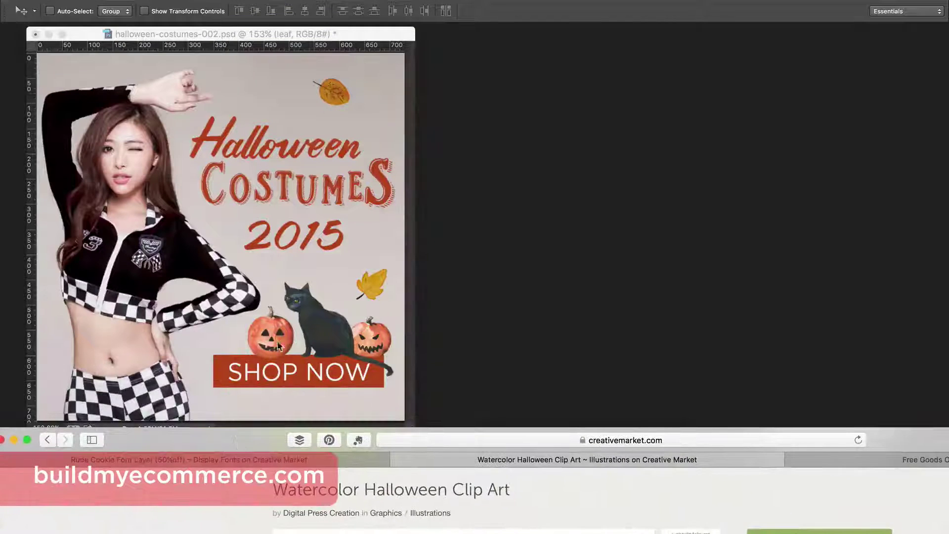
{"action": "left_click_drag", "start_coordinate": [234, 438], "coordinate": [206, 18]}
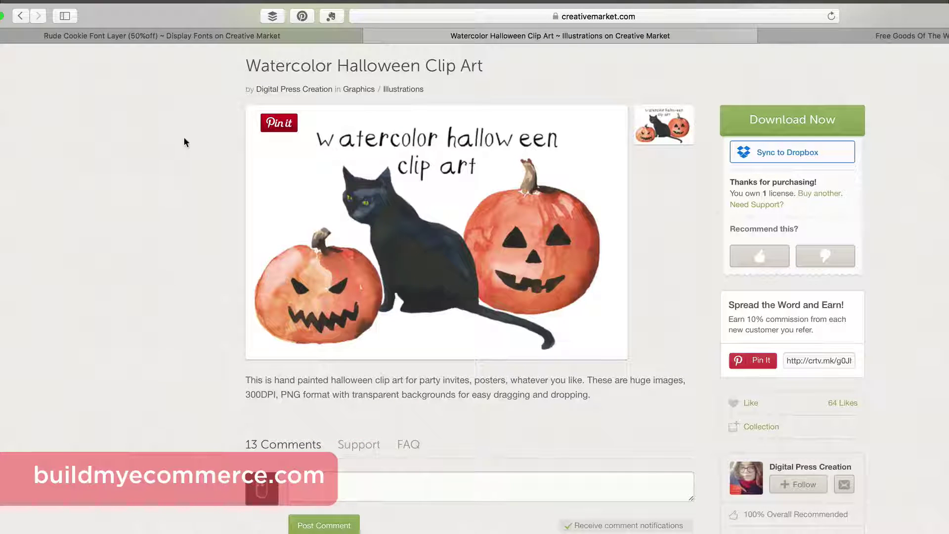
View the Free Goods Of The Week page, and switch back to the Halloween banner in Photoshop.
{"action": "left_click", "coordinate": [850, 36]}
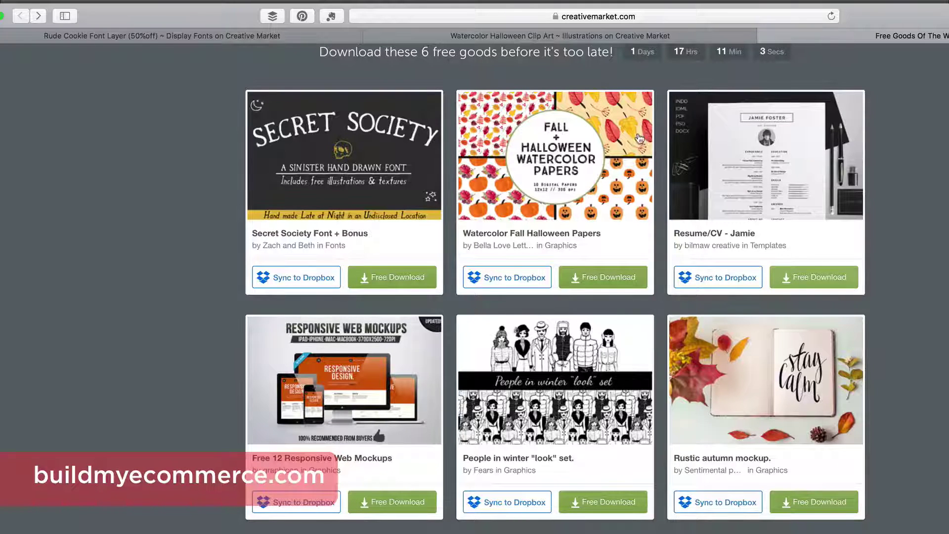
{"action": "left_click_drag", "start_coordinate": [190, 15], "coordinate": [268, 386]}
{"action": "left_click", "coordinate": [304, 272]}
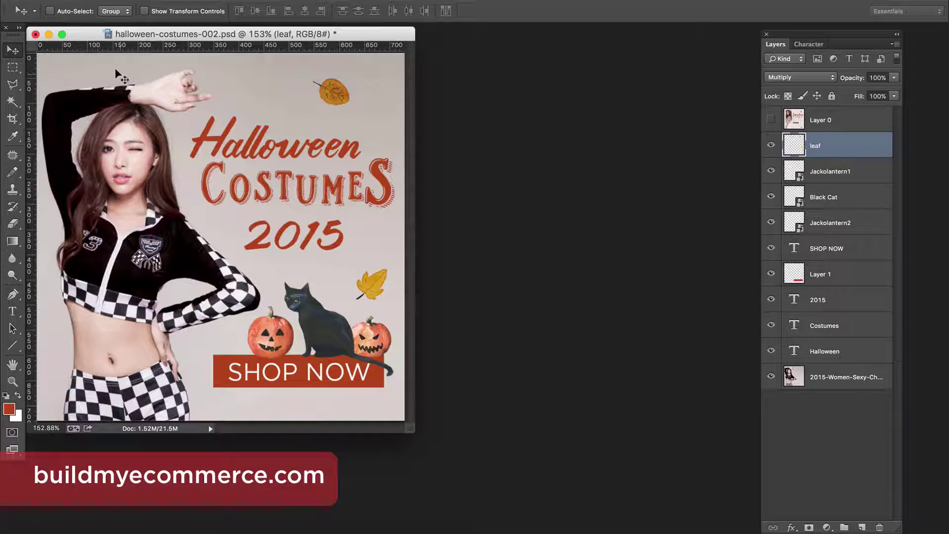
Create a 720 × 720 px, 72 ppi RGB document with a transparent background and float its window beside the banner.
{"action": "left_click", "coordinate": [106, 1]}
{"action": "key", "text": "super+n"}
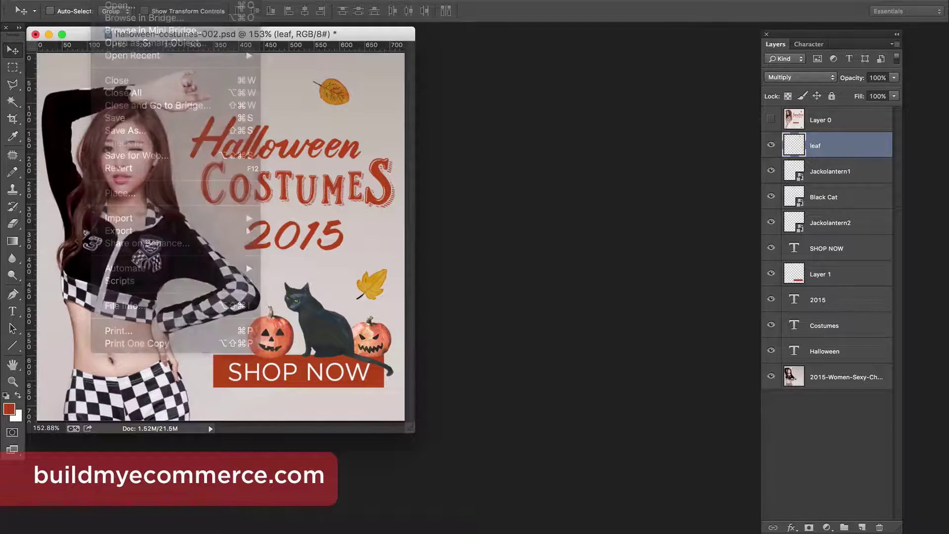
{"action": "left_click", "coordinate": [211, 176]}
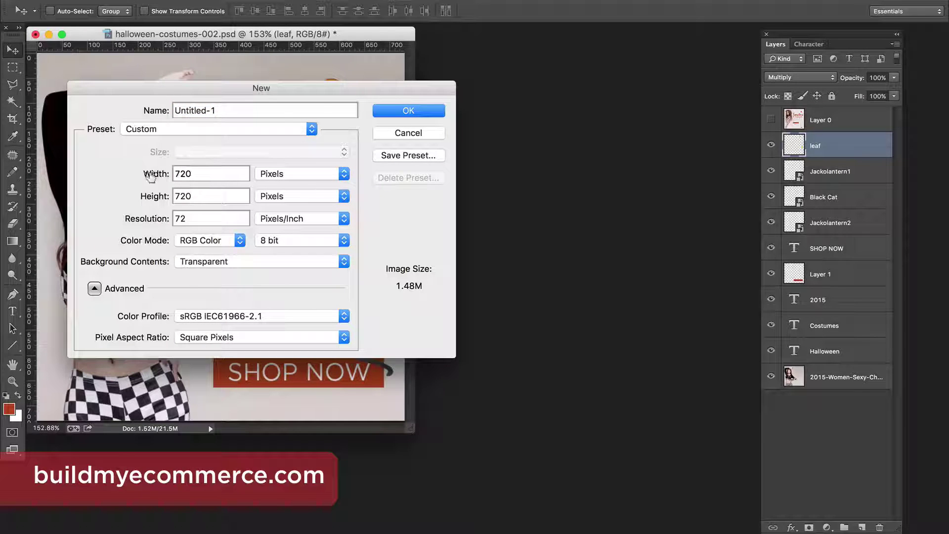
{"action": "left_click", "coordinate": [399, 110]}
{"action": "left_click_drag", "start_coordinate": [267, 50], "coordinate": [480, 79]}
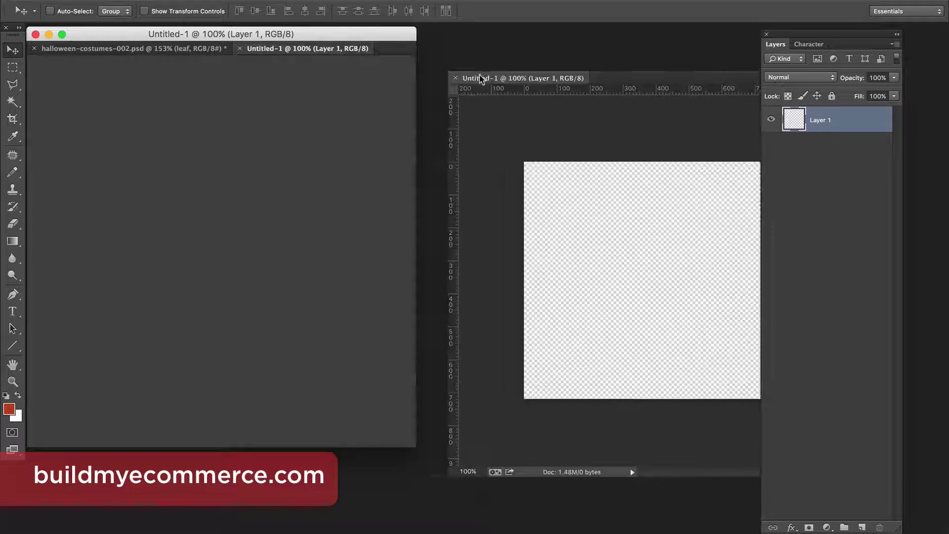
{"action": "left_click_drag", "start_coordinate": [575, 65], "coordinate": [542, 40]}
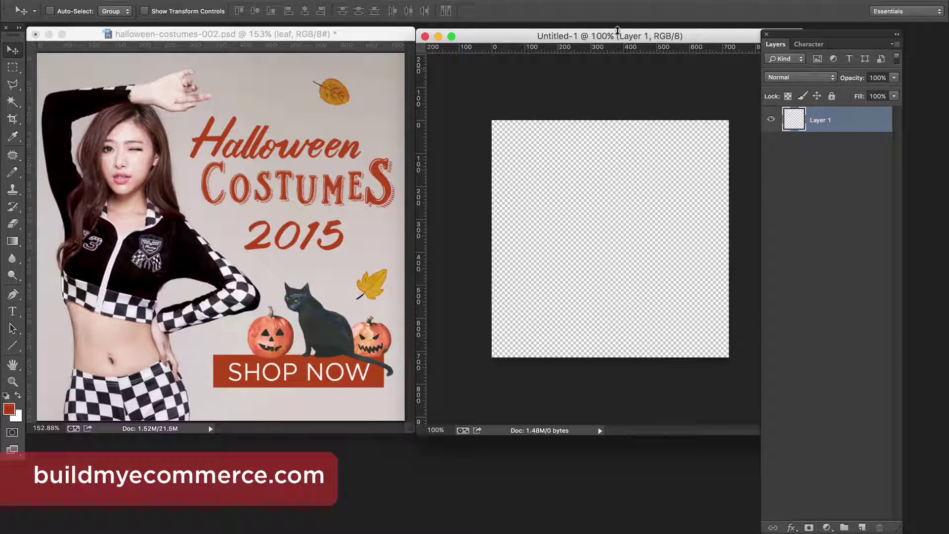
Set the new document's zoom to 150% and reposition the Layers panel to uncover more of the canvas.
{"action": "left_click_drag", "start_coordinate": [797, 36], "coordinate": [786, 43]}
{"action": "left_click", "coordinate": [428, 429]}
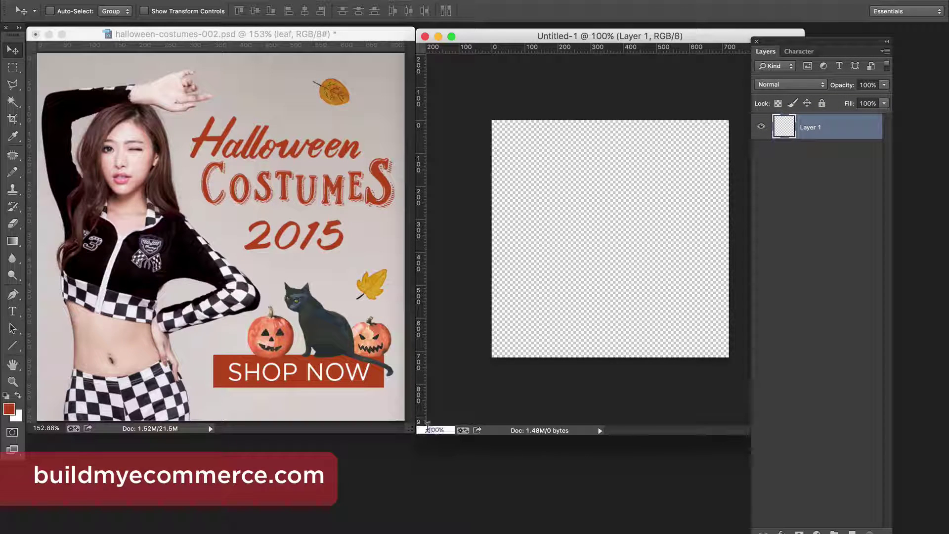
{"action": "double_click", "coordinate": [443, 430]}
{"action": "type", "text": "150"}
{"action": "key", "text": "Return"}
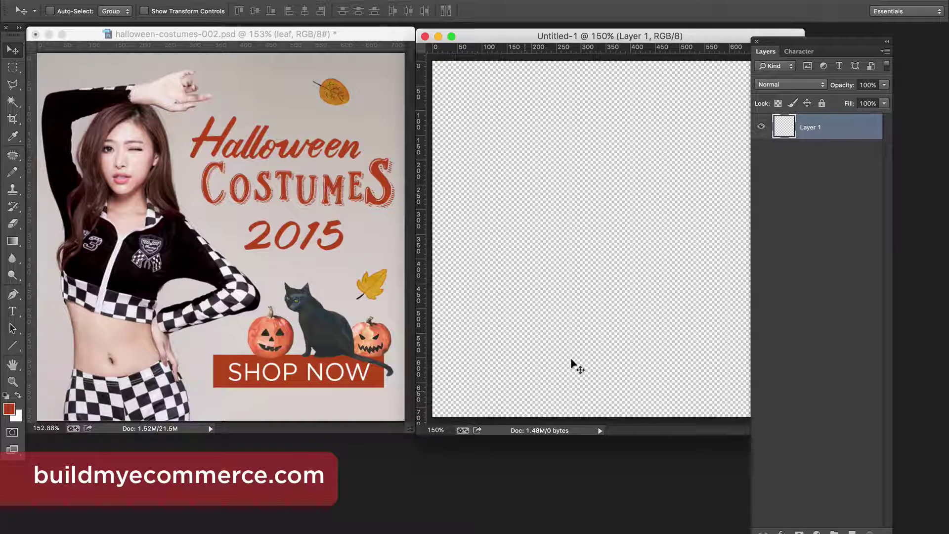
{"action": "left_click_drag", "start_coordinate": [825, 48], "coordinate": [853, 62]}
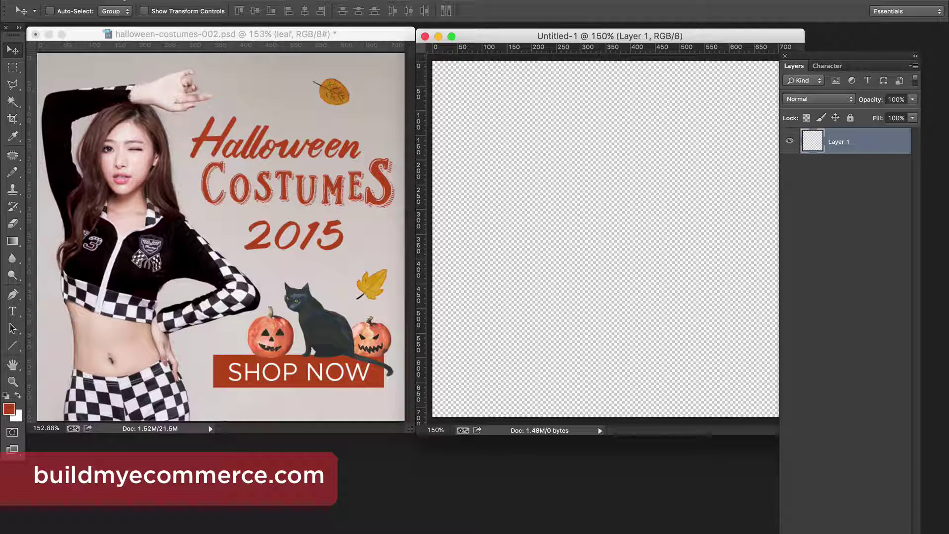
Open cheerleader.jpg from the _assets folder.
{"action": "left_click", "coordinate": [94, 0]}
{"action": "left_click", "coordinate": [109, 4]}
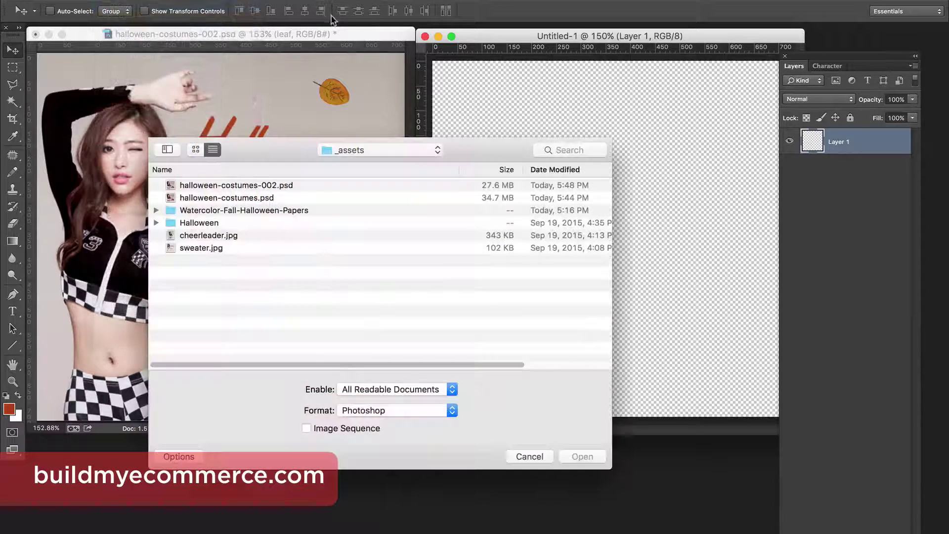
{"action": "left_click", "coordinate": [213, 235]}
{"action": "left_click", "coordinate": [578, 457]}
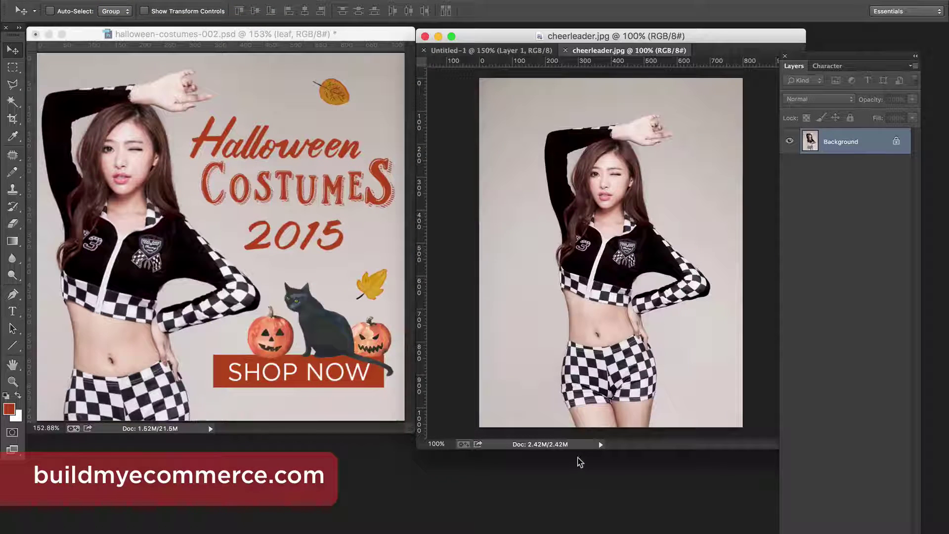
Float cheerleader.jpg in its own window and copy its photo into the untitled document as a new layer.
{"action": "left_click_drag", "start_coordinate": [647, 51], "coordinate": [357, 86]}
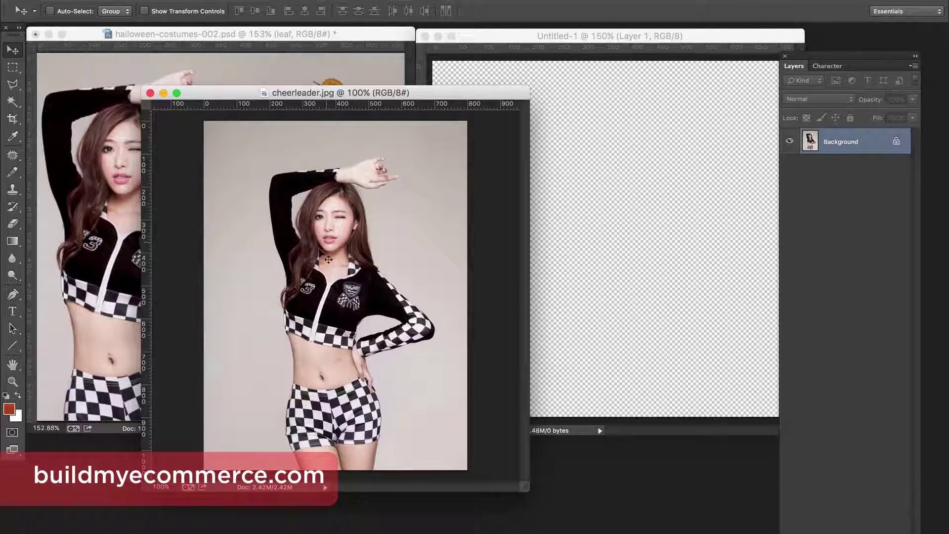
{"action": "left_click_drag", "start_coordinate": [325, 252], "coordinate": [620, 247]}
{"action": "left_click", "coordinate": [260, 181]}
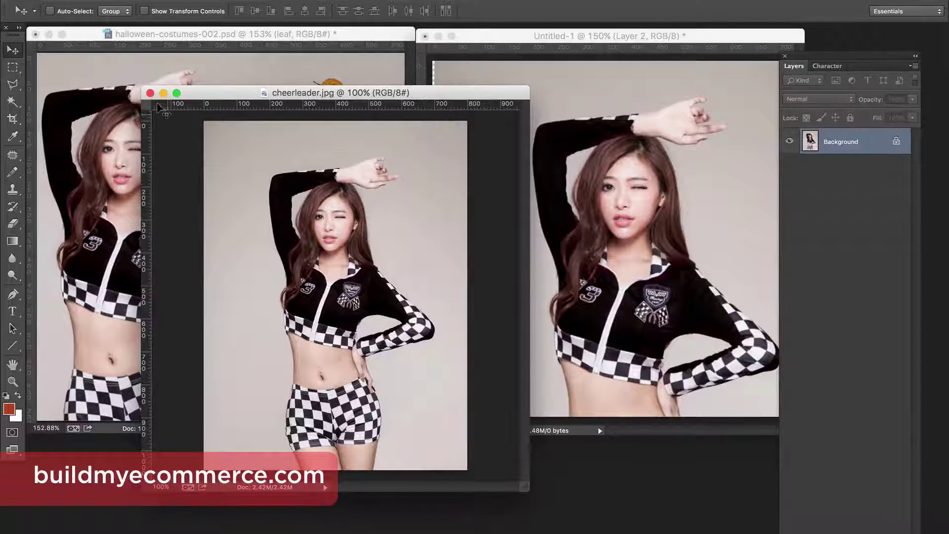
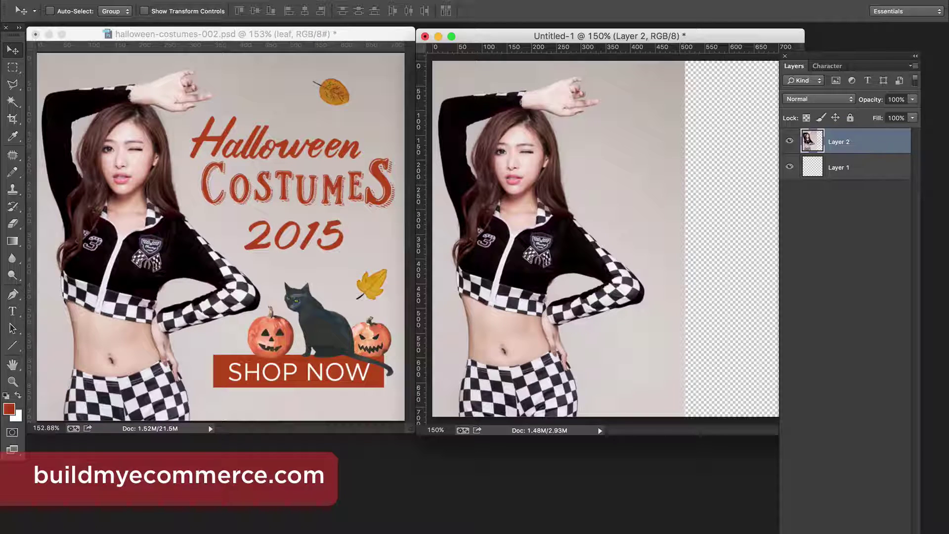
Stretch a narrow vertical strip at the photo's plain right edge to about 622% width to fill the transparent area, and clear the selection.
{"action": "left_click", "coordinate": [12, 67]}
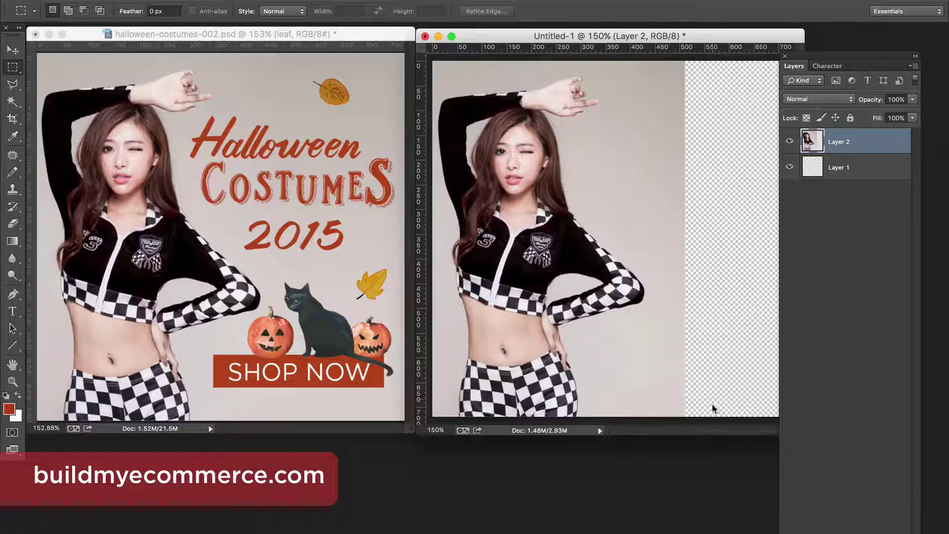
{"action": "left_click_drag", "start_coordinate": [706, 416], "coordinate": [658, 46]}
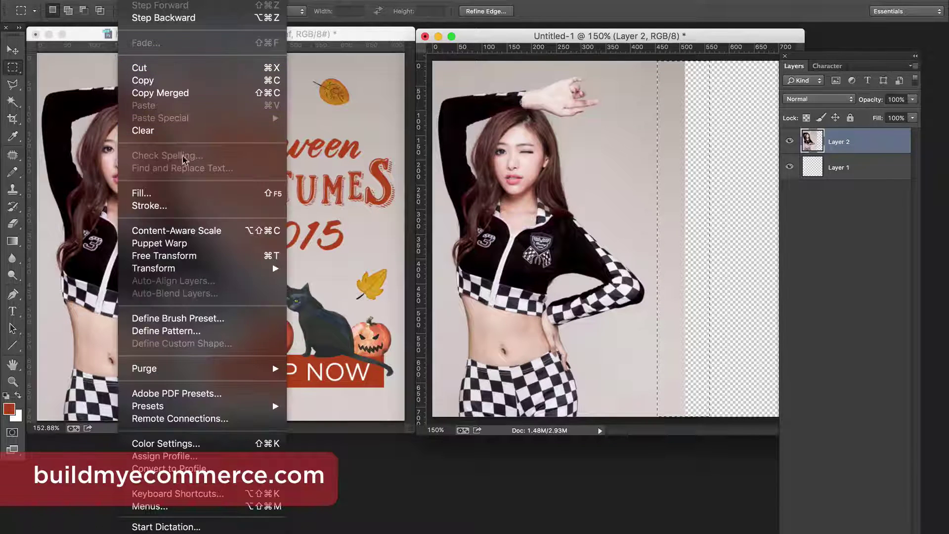
{"action": "mouse_move", "coordinate": [245, 271]}
{"action": "left_click", "coordinate": [316, 294]}
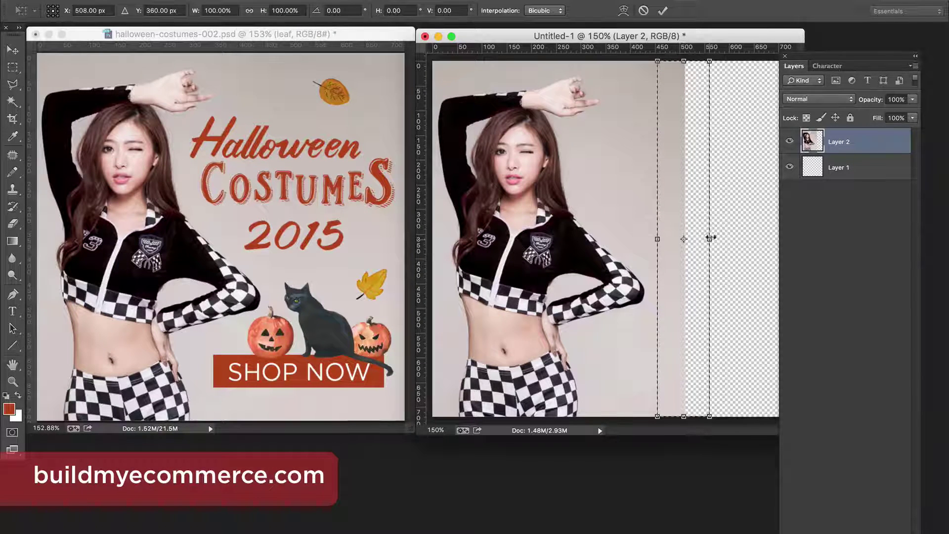
{"action": "left_click_drag", "start_coordinate": [709, 239], "coordinate": [948, 228]}
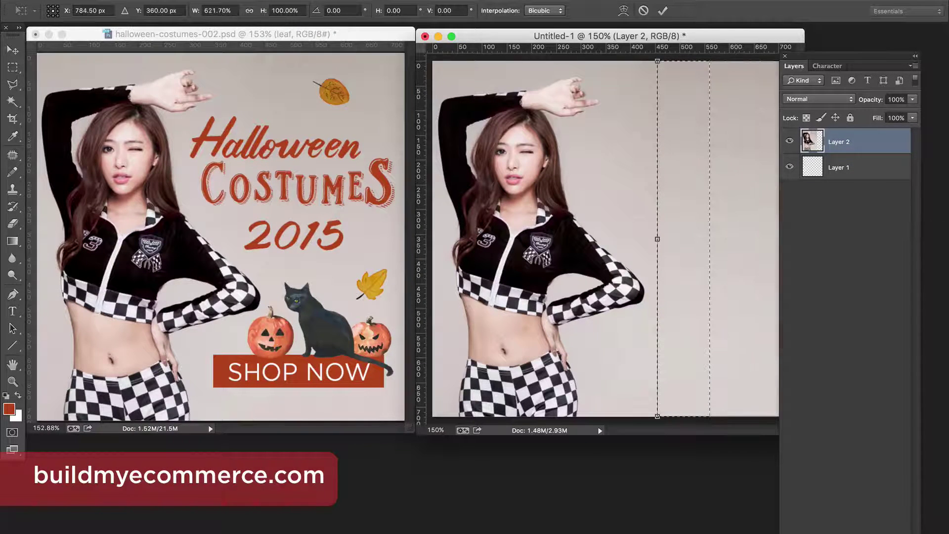
{"action": "key", "text": "Return"}
{"action": "key", "text": "m"}
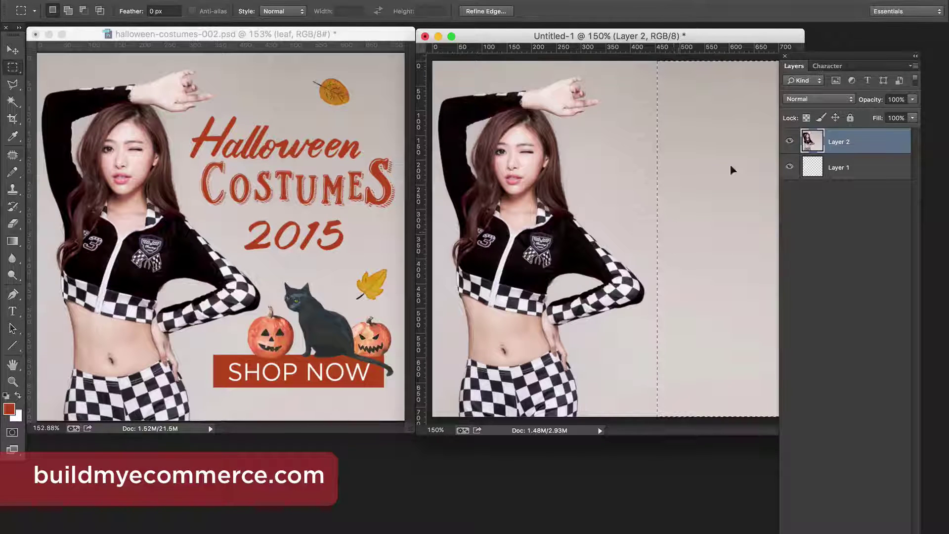
{"action": "mouse_move", "coordinate": [844, 58]}
{"action": "left_mouse_down"}
{"action": "mouse_move", "coordinate": [866, 59]}
{"action": "mouse_move", "coordinate": [852, 55]}
{"action": "left_mouse_up"}
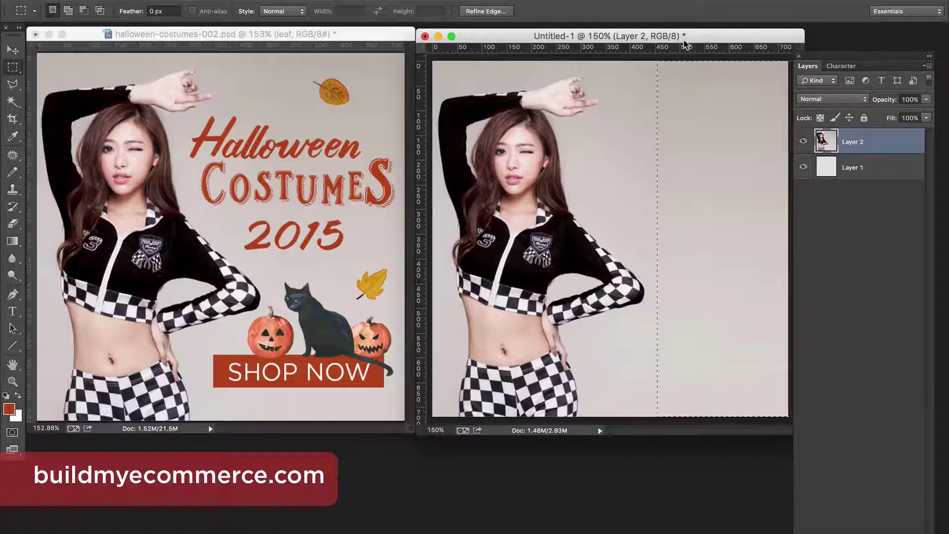
{"action": "key", "text": "super+d"}
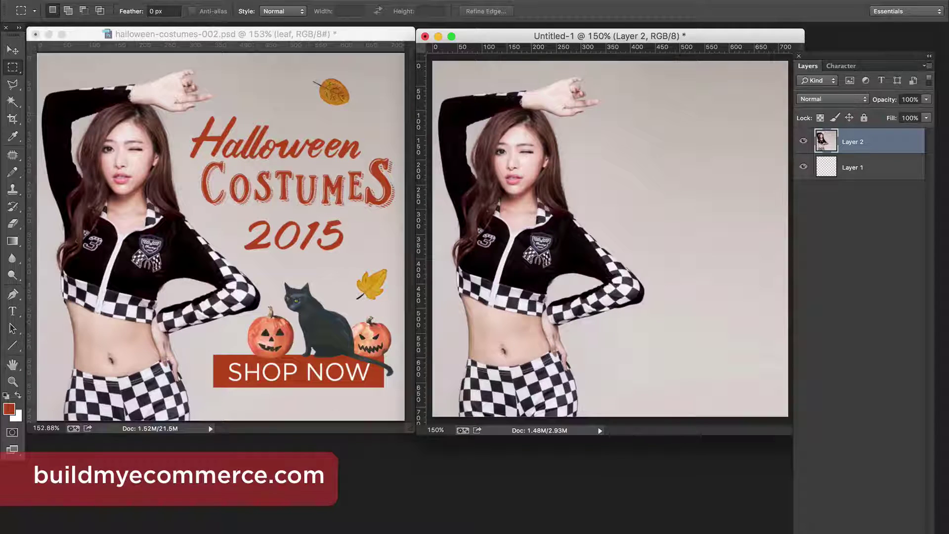
Switch to the browser, examine the Rude Cookie font preview on Creative Market, and return to Photoshop.
{"action": "key", "text": "super+Tab"}
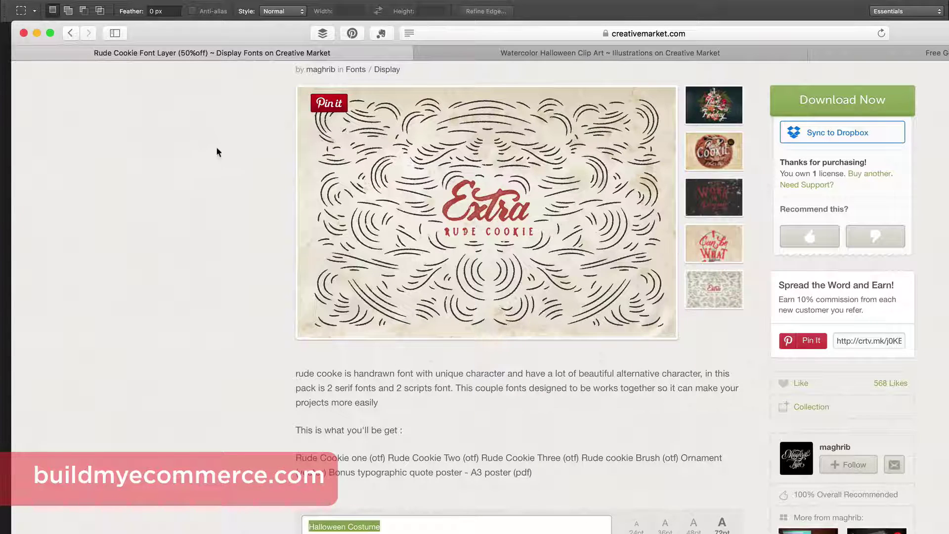
{"action": "left_click", "coordinate": [740, 151]}
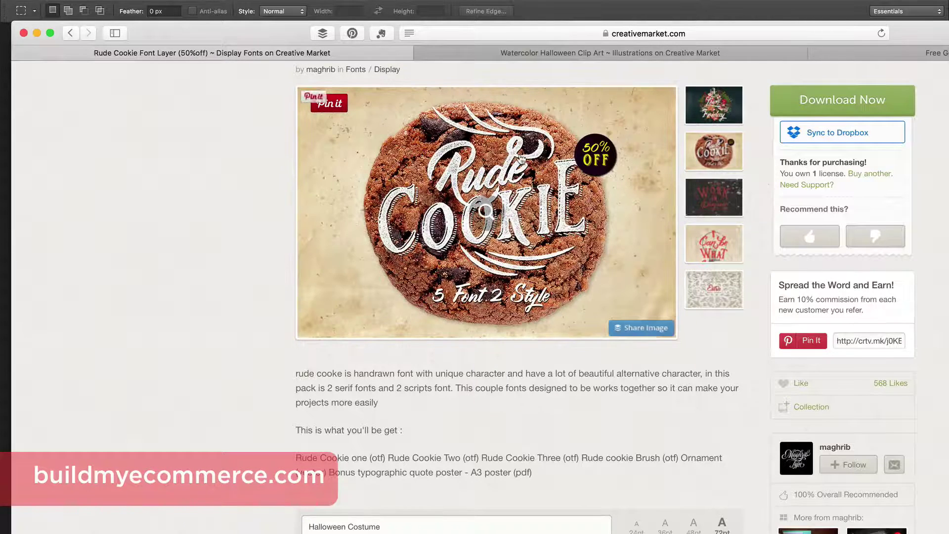
{"action": "left_click_drag", "start_coordinate": [188, 33], "coordinate": [246, 51]}
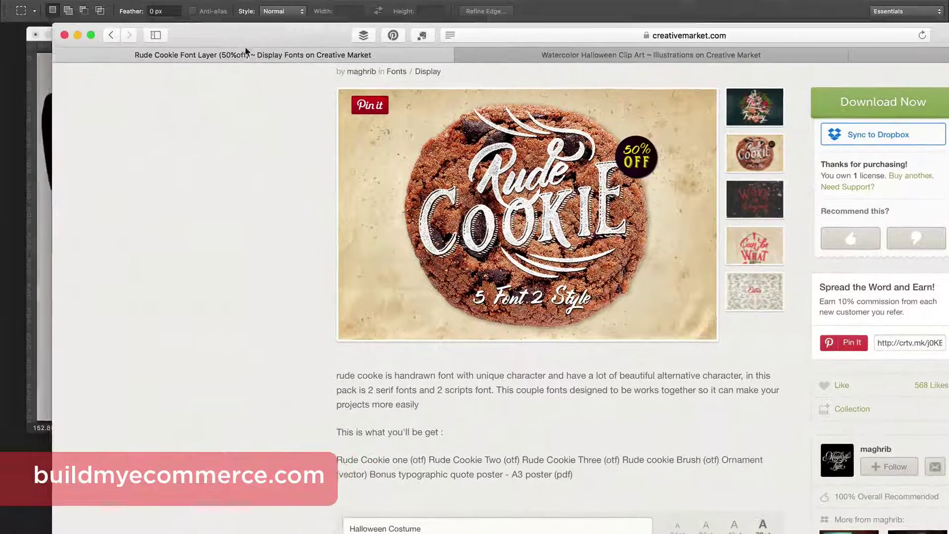
{"action": "key", "text": "super+Tab"}
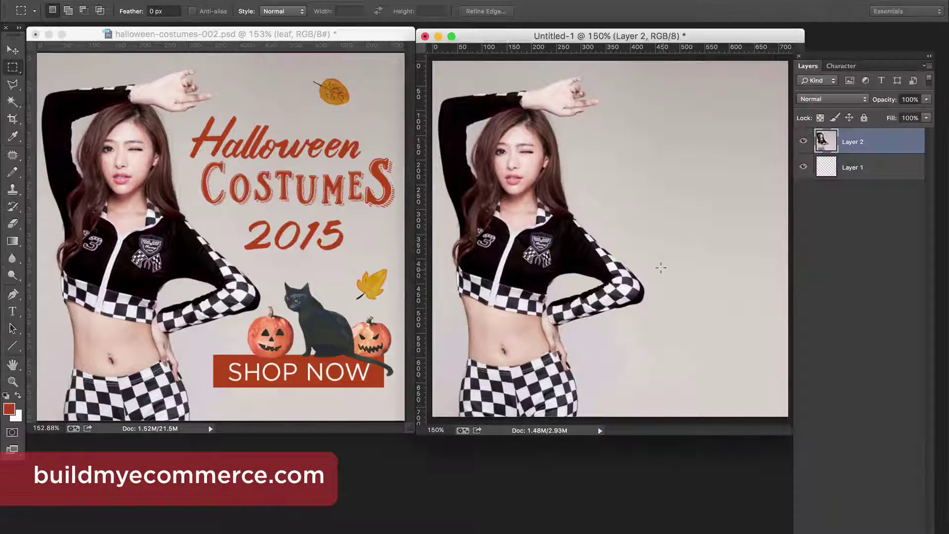
Add the text "Hallowwen" in Gotham Book at 100 pt over the upper photo and shift it toward the empty background.
{"action": "left_click", "coordinate": [12, 312]}
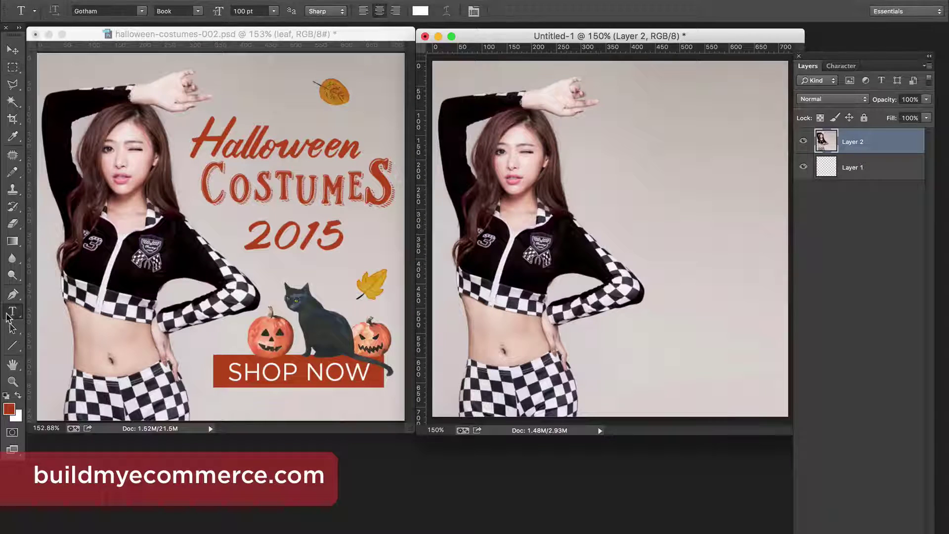
{"action": "left_click", "coordinate": [600, 164]}
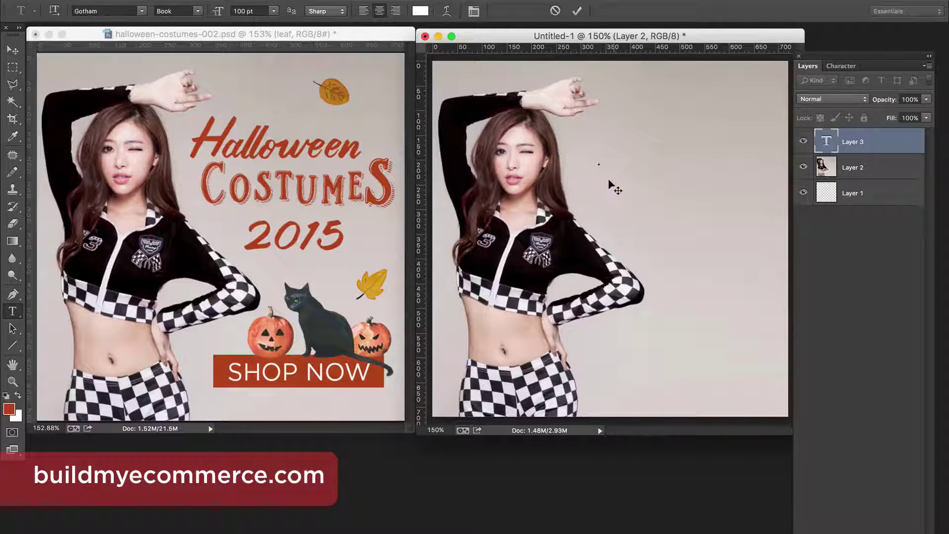
{"action": "type", "text": "Hall"}
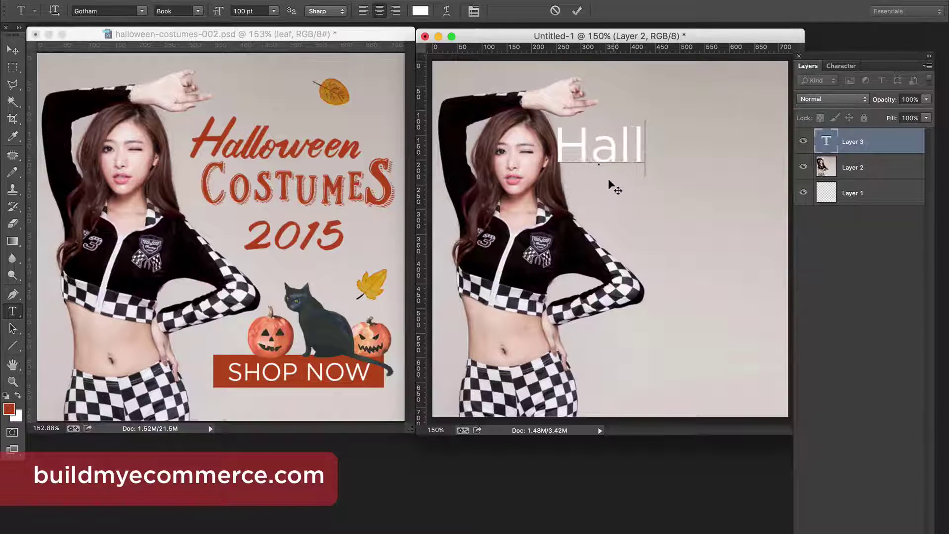
{"action": "type", "text": "owwen"}
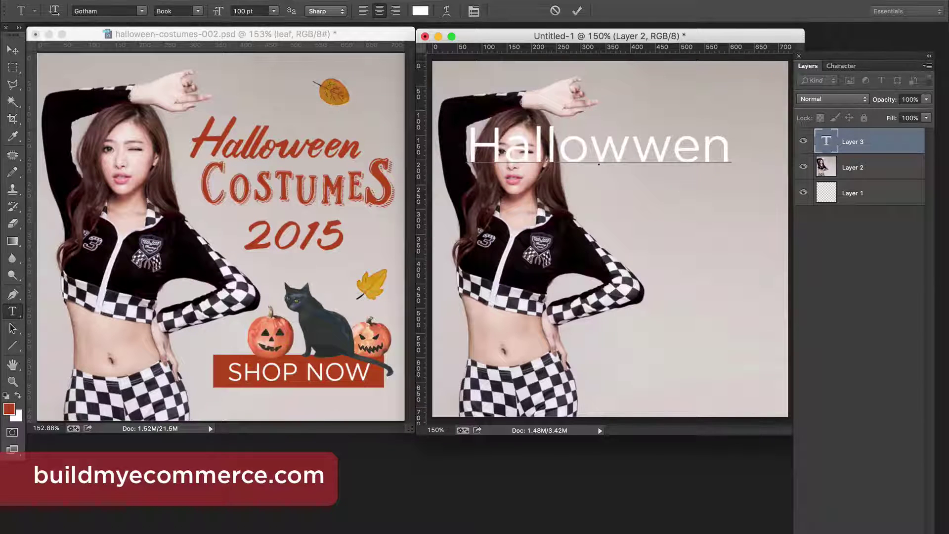
{"action": "left_click", "coordinate": [12, 49]}
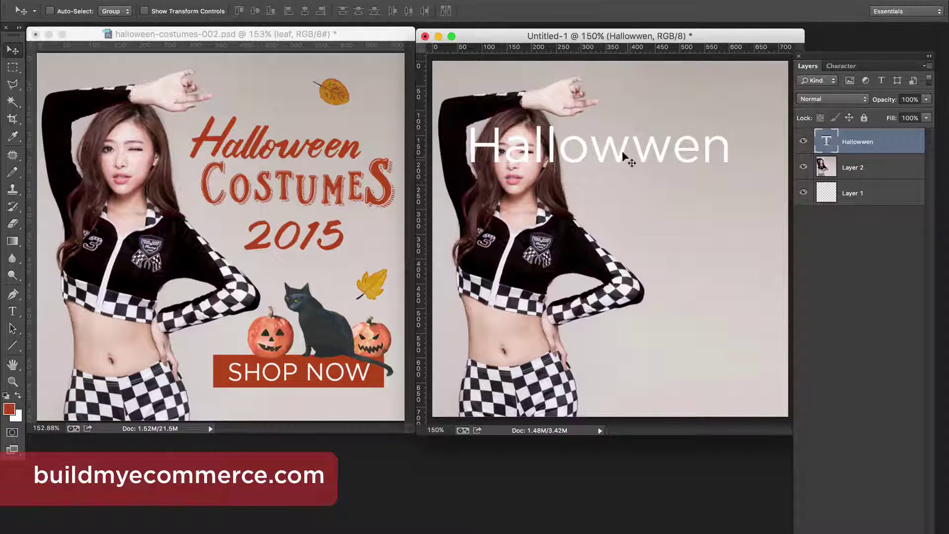
{"action": "left_click_drag", "start_coordinate": [626, 159], "coordinate": [698, 161]}
Delete the extra "w" from the heading so it reads "Hallowen".
{"action": "key", "text": "t"}
{"action": "left_click", "coordinate": [659, 161]}
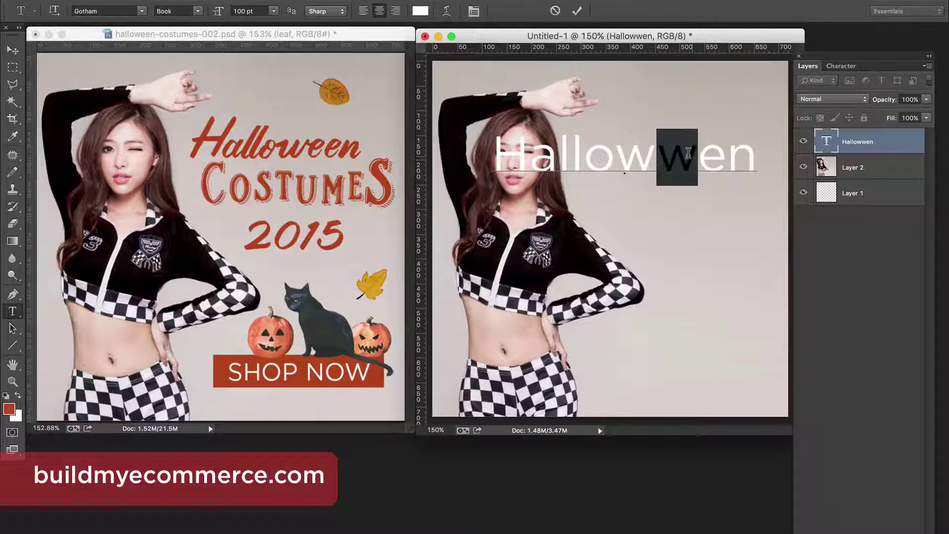
{"action": "key", "text": "BackSpace"}
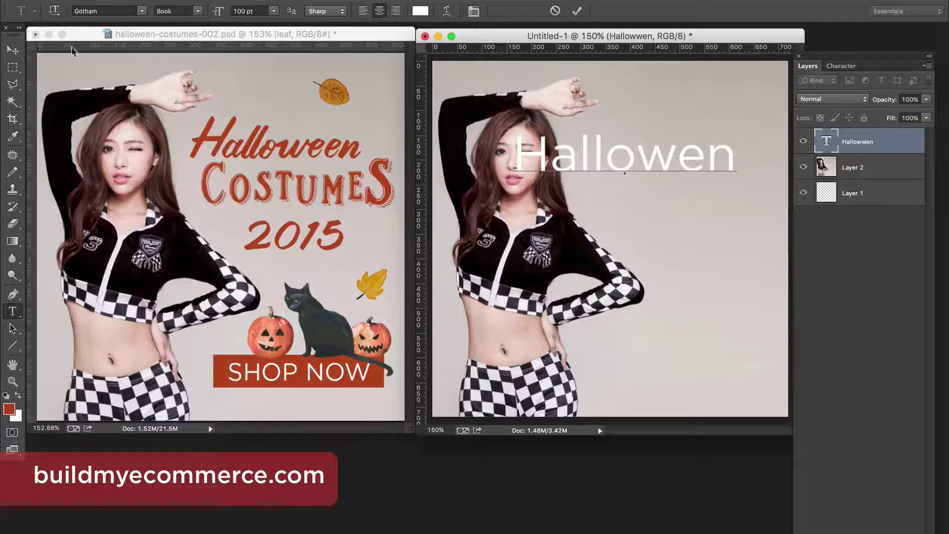
{"action": "left_click", "coordinate": [12, 51]}
Change the whole heading's font to Rude Cookie Brush.
{"action": "key", "text": "t"}
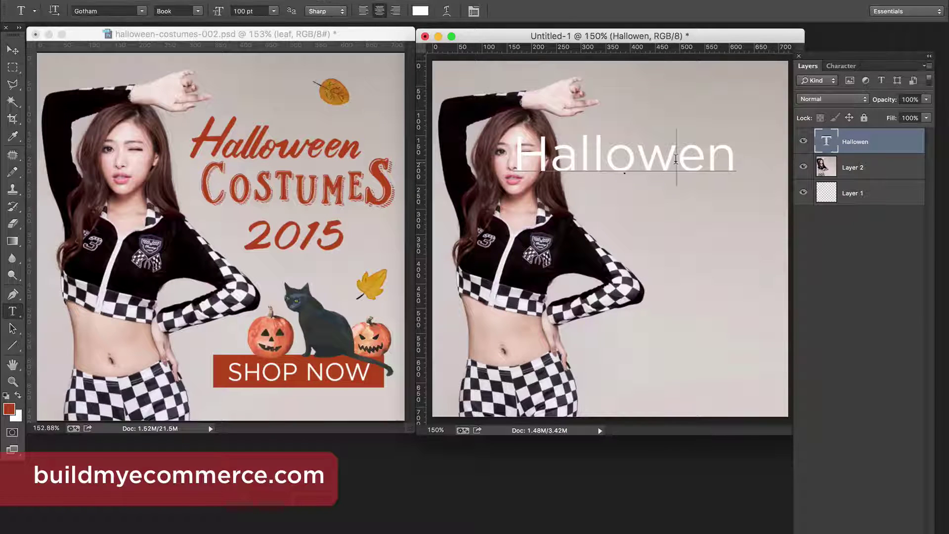
{"action": "double_click", "coordinate": [677, 158]}
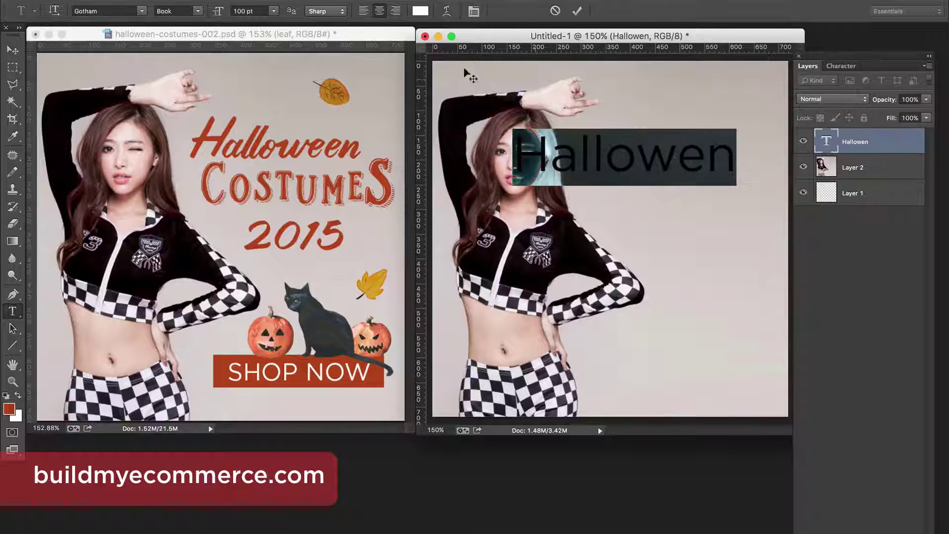
{"action": "left_click", "coordinate": [142, 10]}
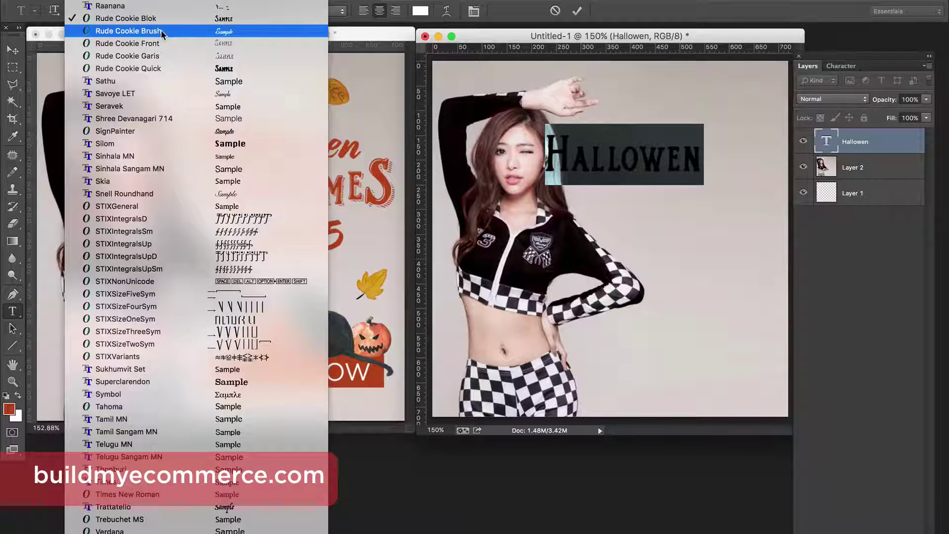
{"action": "left_click", "coordinate": [162, 31]}
{"action": "left_click", "coordinate": [589, 148]}
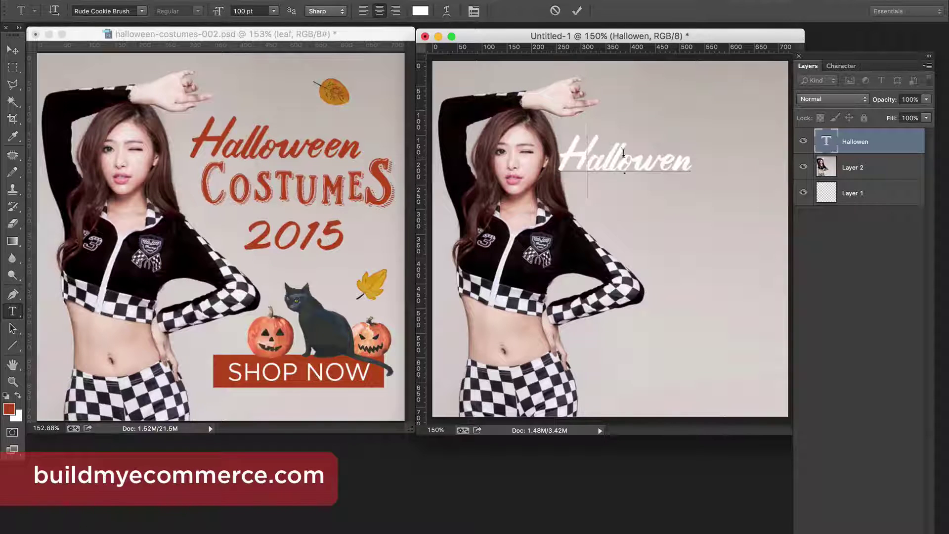
Recolor the whole heading to the orange-red bb4a1f sampled from the SHOP NOW button in the finished banner.
{"action": "key", "text": "super+a"}
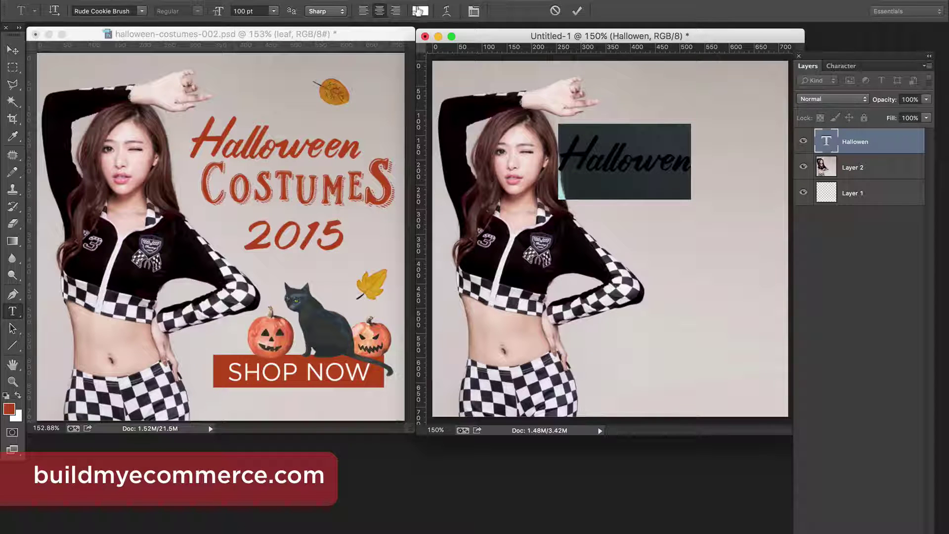
{"action": "left_click", "coordinate": [420, 11]}
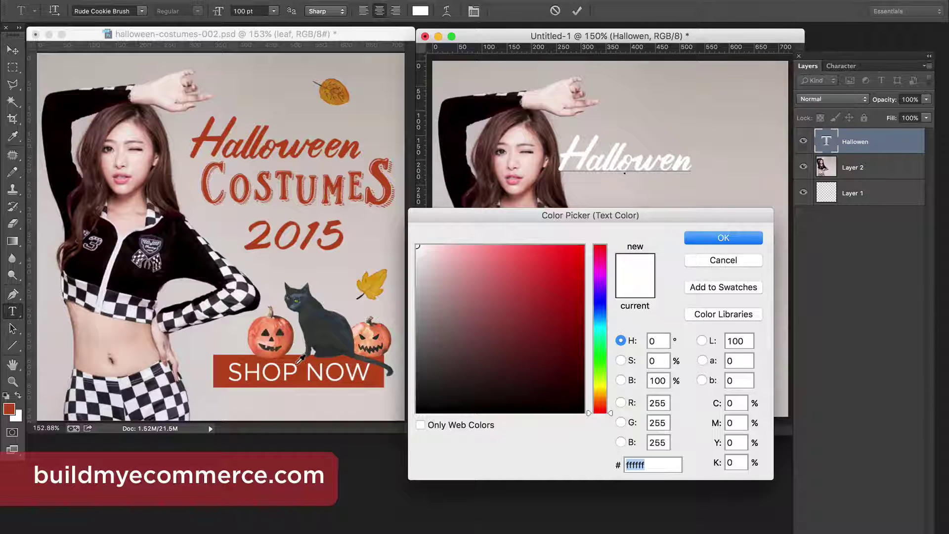
{"action": "left_click", "coordinate": [298, 362]}
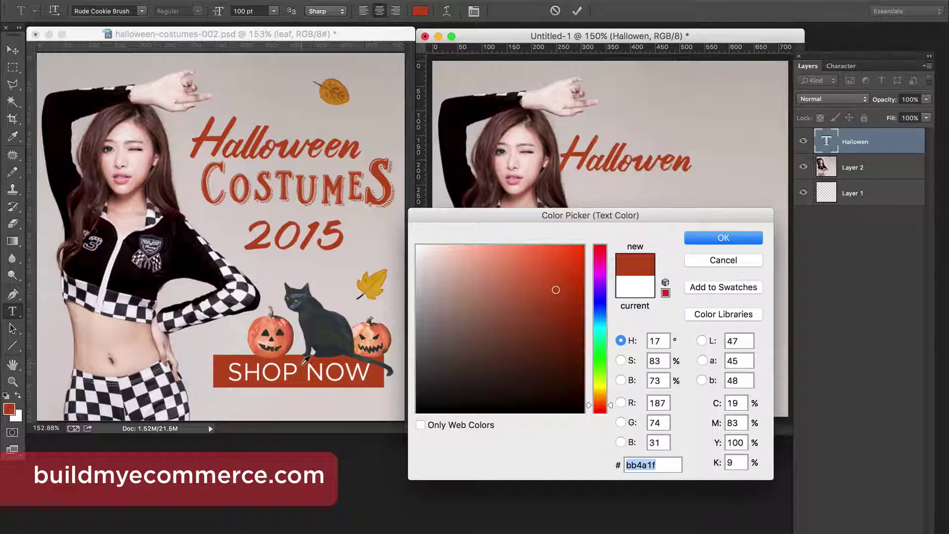
{"action": "left_click", "coordinate": [720, 236]}
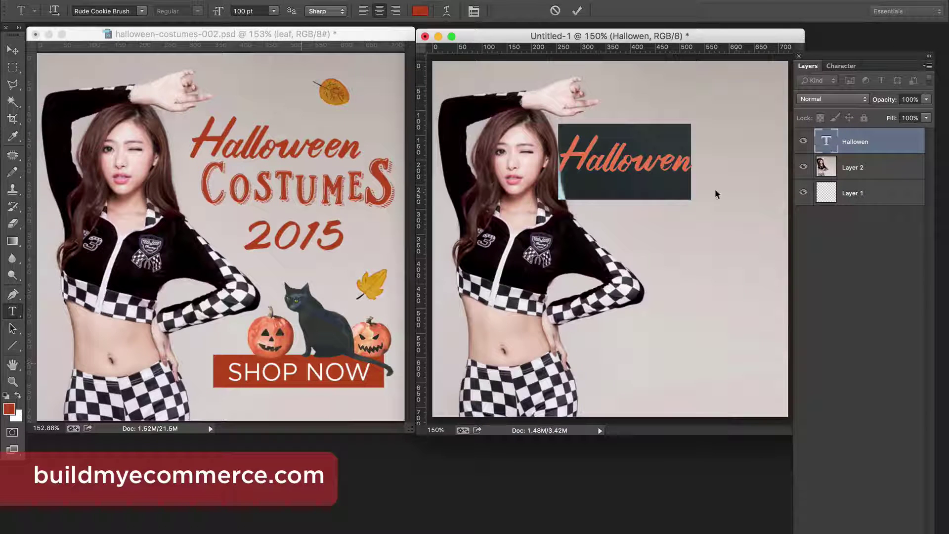
Insert the missing "e" to spell "Halloween" and move the heading right, clear of the model's hair.
{"action": "left_click", "coordinate": [665, 168]}
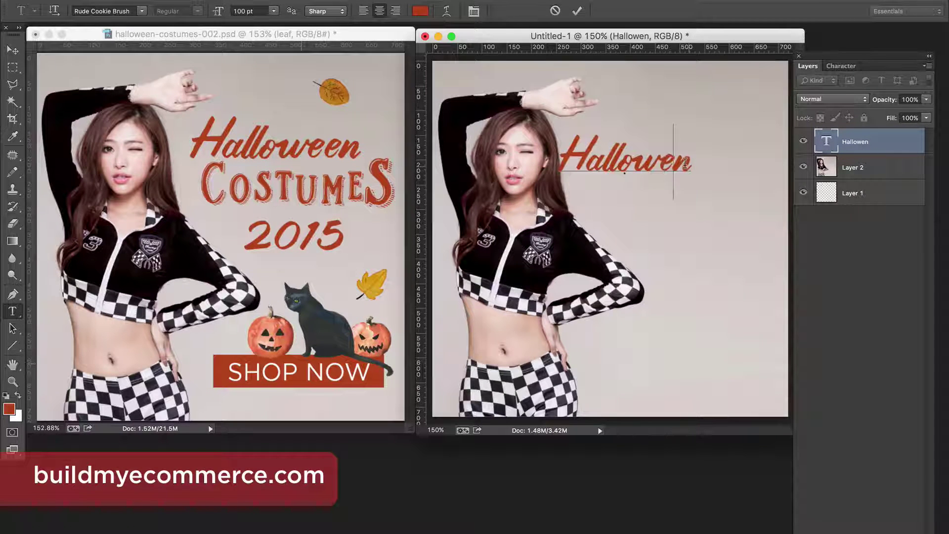
{"action": "type", "text": "e"}
{"action": "left_click", "coordinate": [13, 50]}
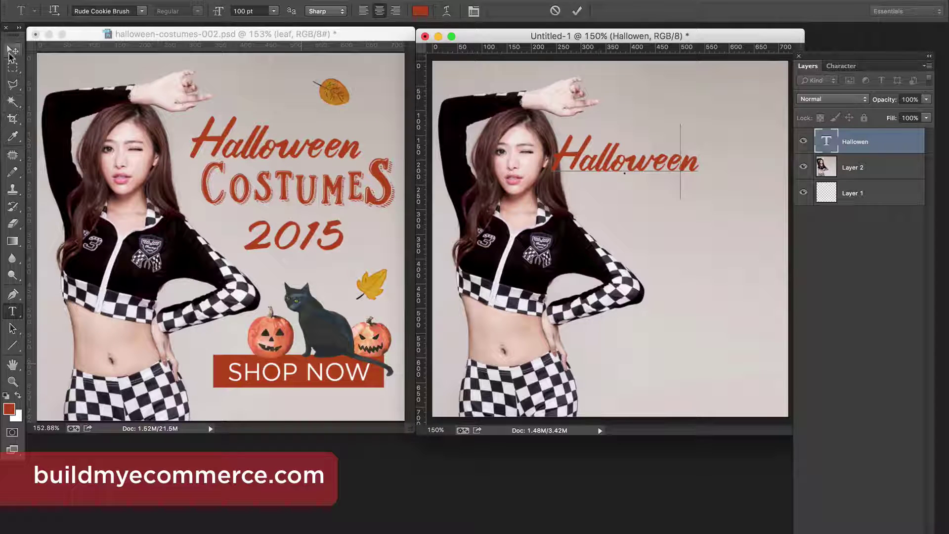
{"action": "left_click_drag", "start_coordinate": [617, 170], "coordinate": [645, 166]}
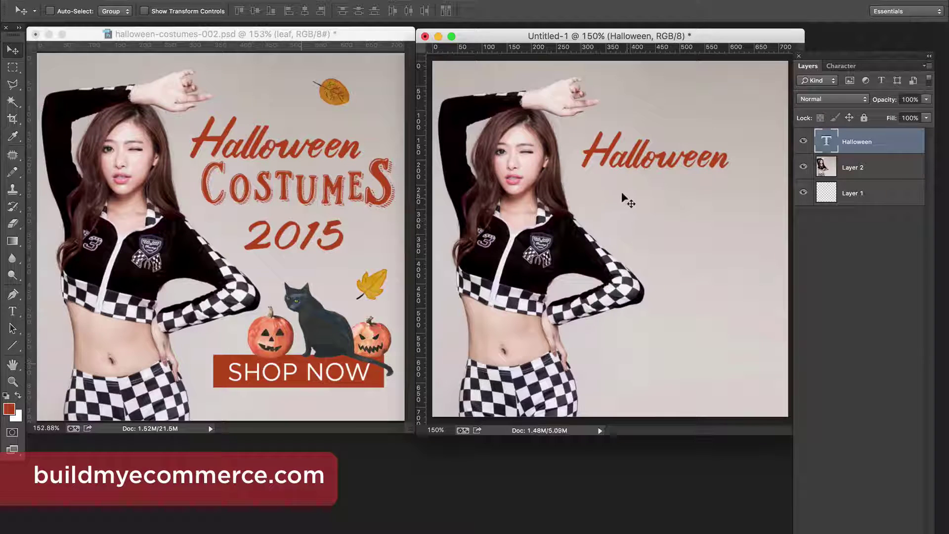
Set the Halloween heading's font size to 110 pt and nudge the heading slightly further right on the background.
{"action": "double_click", "coordinate": [620, 163]}
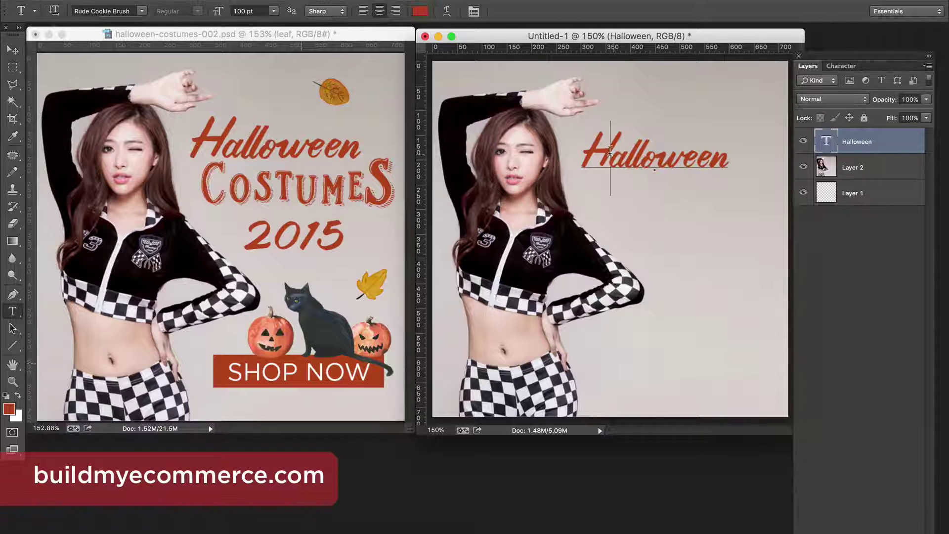
{"action": "key", "text": "super+a"}
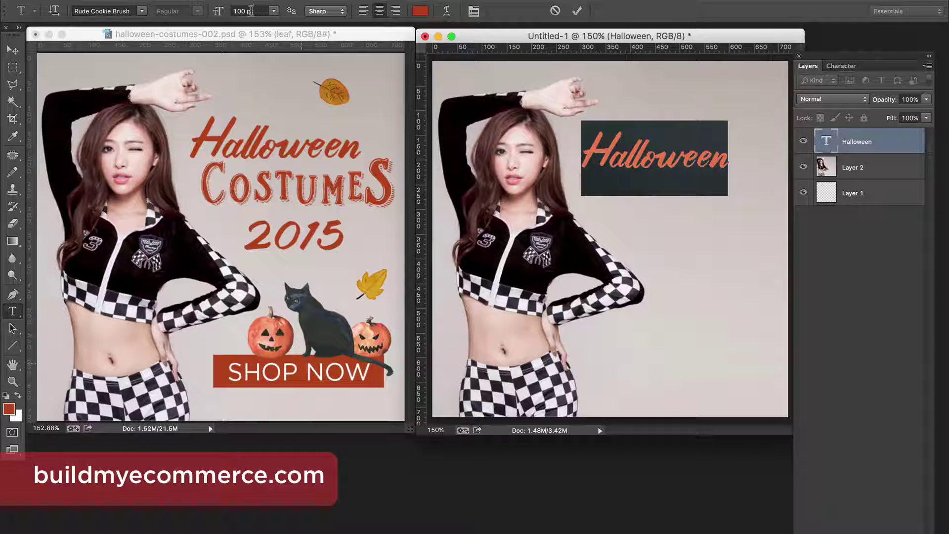
{"action": "left_click", "coordinate": [272, 11]}
{"action": "left_click", "coordinate": [262, 19]}
{"action": "left_click", "coordinate": [255, 11]}
{"action": "type", "text": "11"}
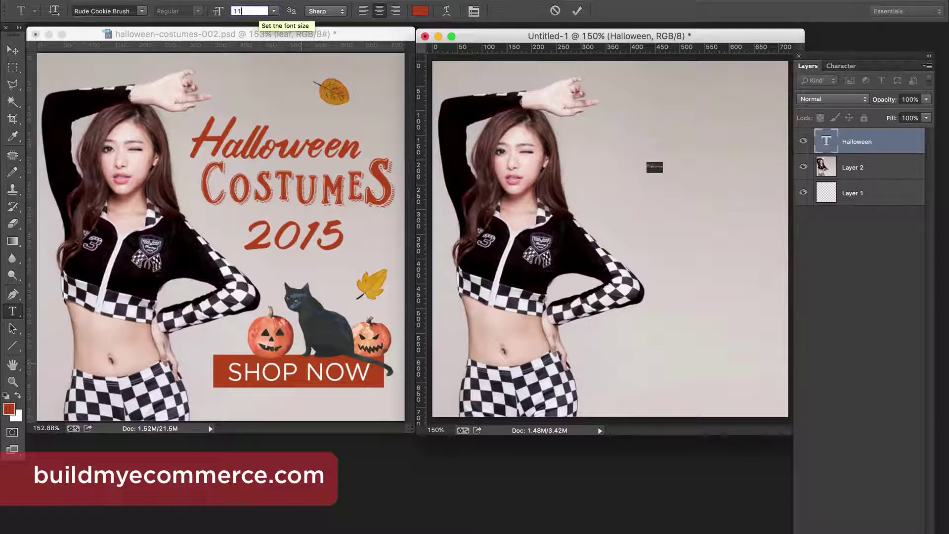
{"action": "type", "text": "0"}
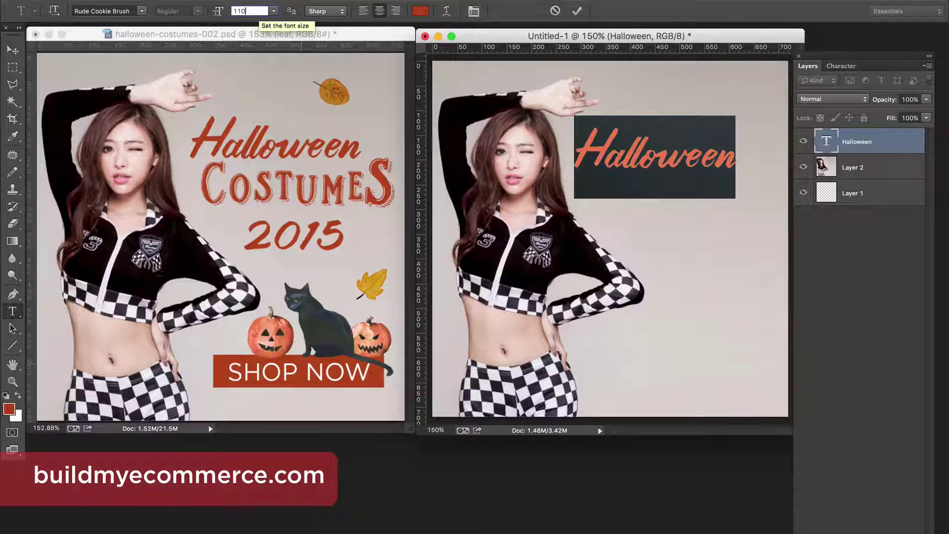
{"action": "left_click", "coordinate": [13, 50]}
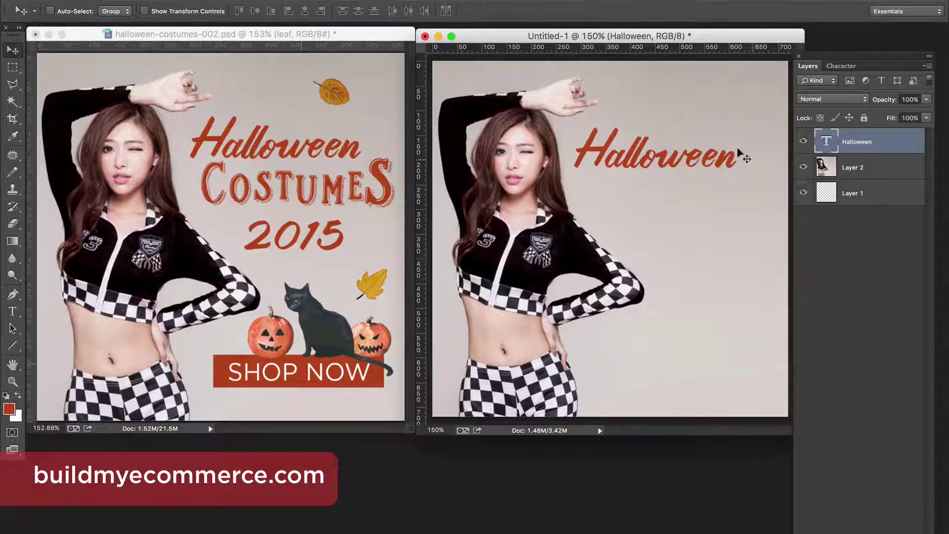
{"action": "left_click_drag", "start_coordinate": [674, 154], "coordinate": [688, 152]}
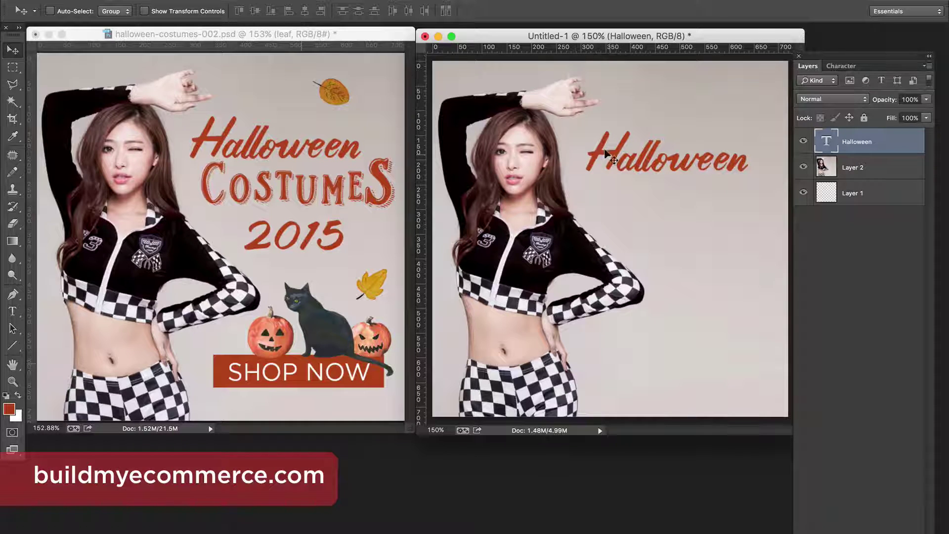
Add a separate "Costumes" text line beneath Halloween and move it right, clear of the model.
{"action": "key", "text": "t"}
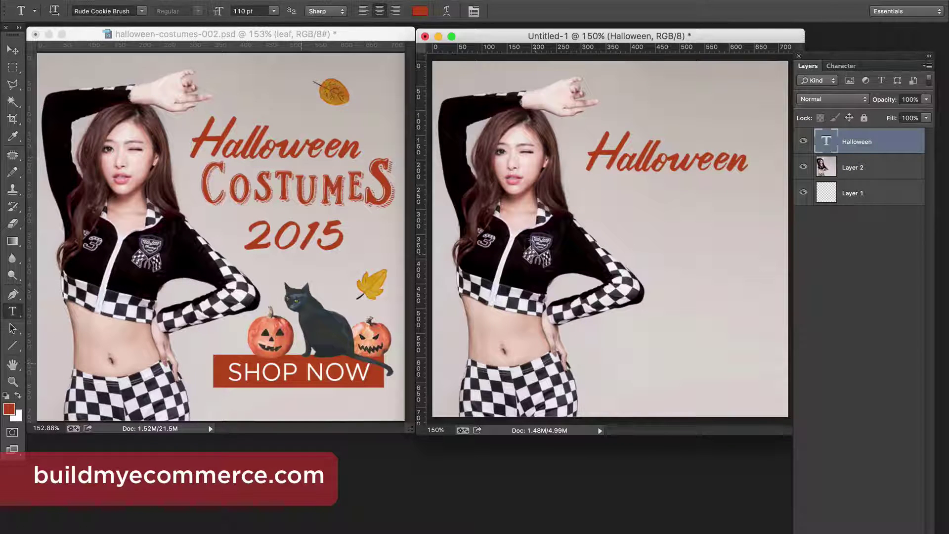
{"action": "left_click", "coordinate": [610, 214]}
{"action": "type", "text": "C"}
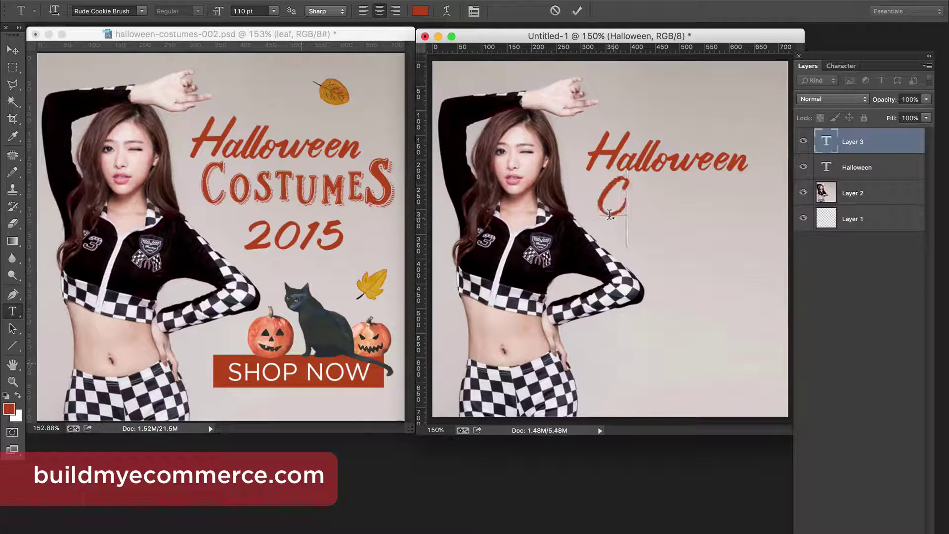
{"action": "type", "text": "ostumes"}
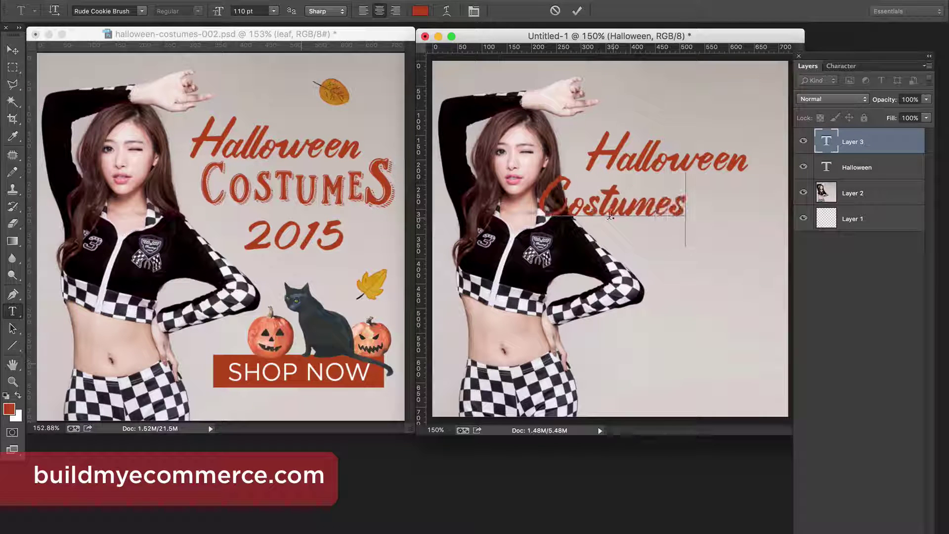
{"action": "left_click", "coordinate": [13, 51]}
{"action": "left_click_drag", "start_coordinate": [643, 218], "coordinate": [703, 216]}
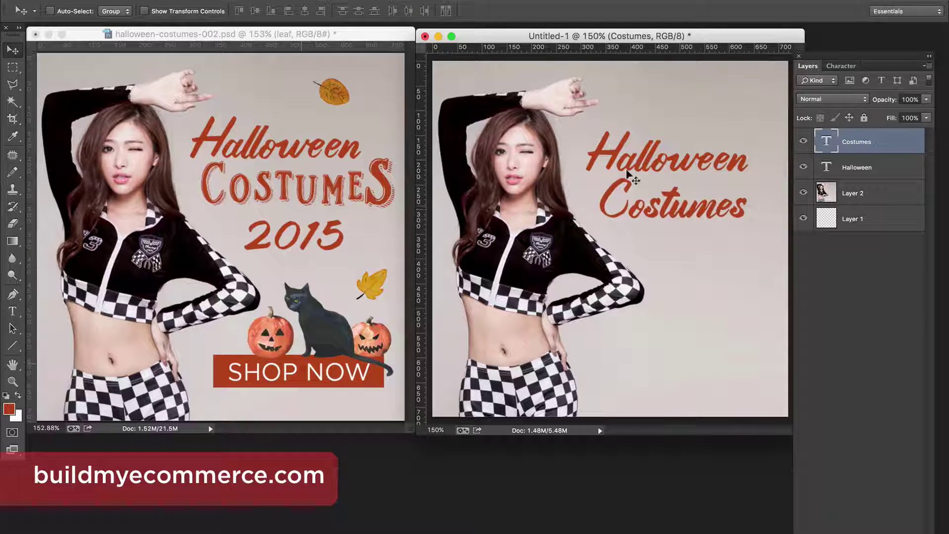
Check the Costumes font in the finished banner and change the new Costumes heading to Rude Cookie Quick.
{"action": "left_click", "coordinate": [337, 196]}
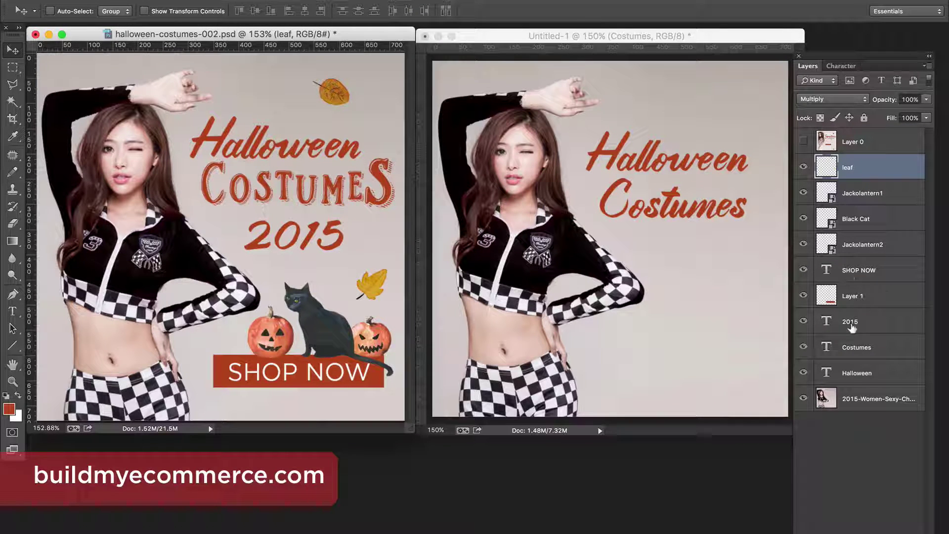
{"action": "left_click", "coordinate": [860, 349]}
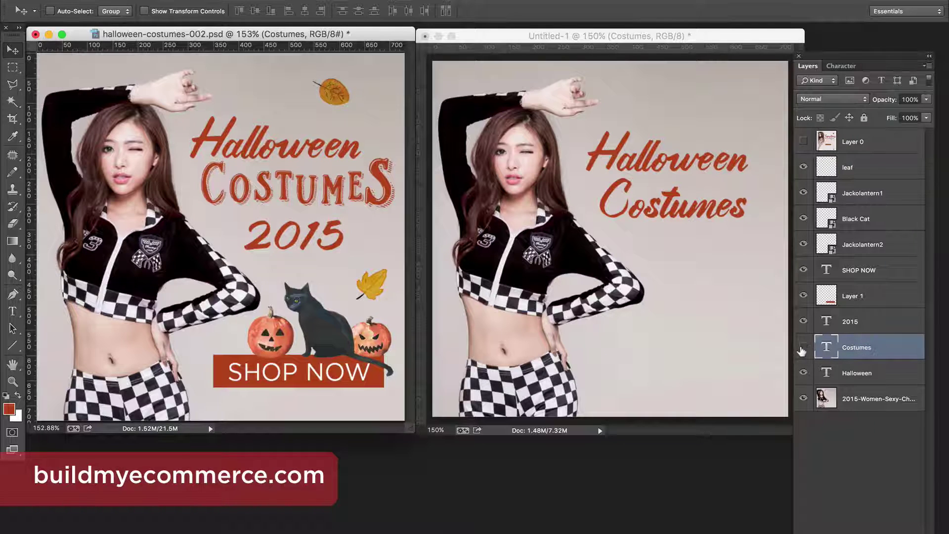
{"action": "key", "text": "t"}
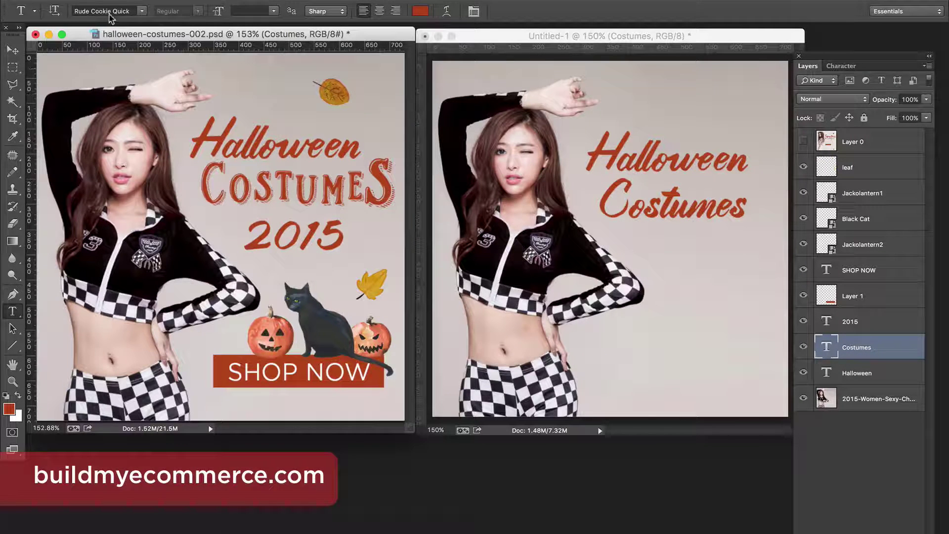
{"action": "left_click", "coordinate": [673, 39]}
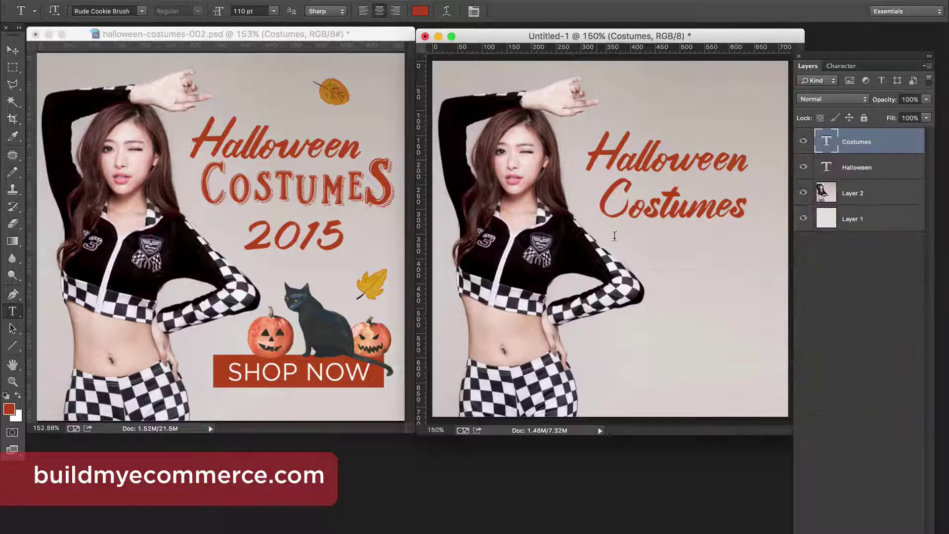
{"action": "double_click", "coordinate": [602, 196]}
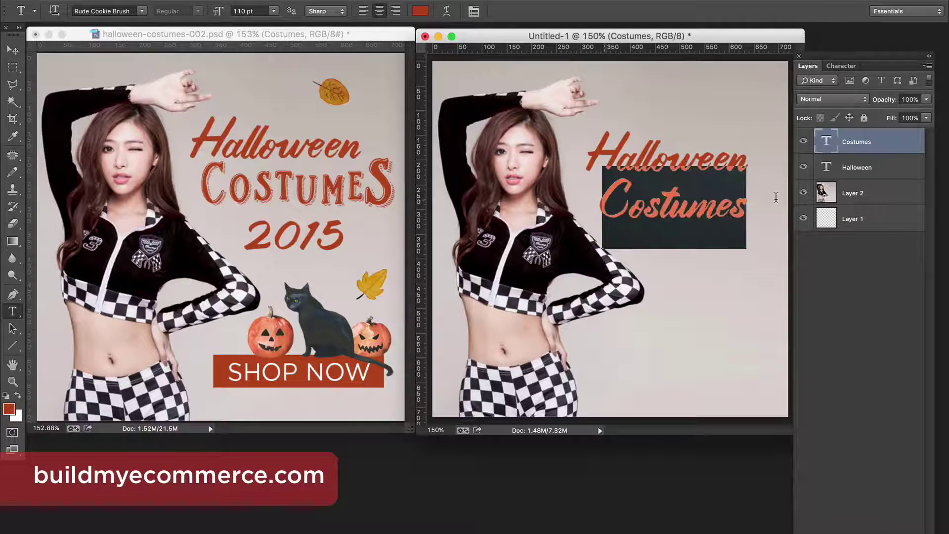
{"action": "left_click", "coordinate": [141, 10]}
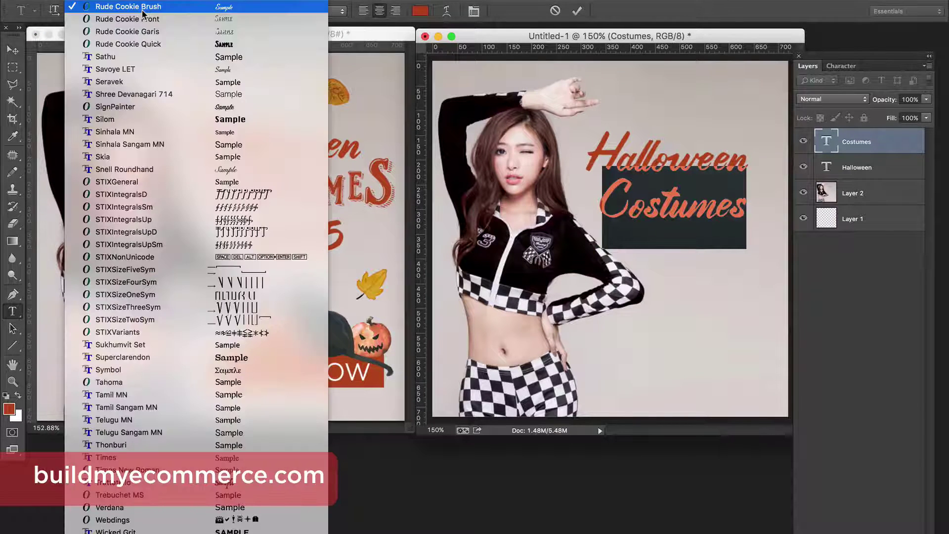
{"action": "left_click", "coordinate": [165, 44]}
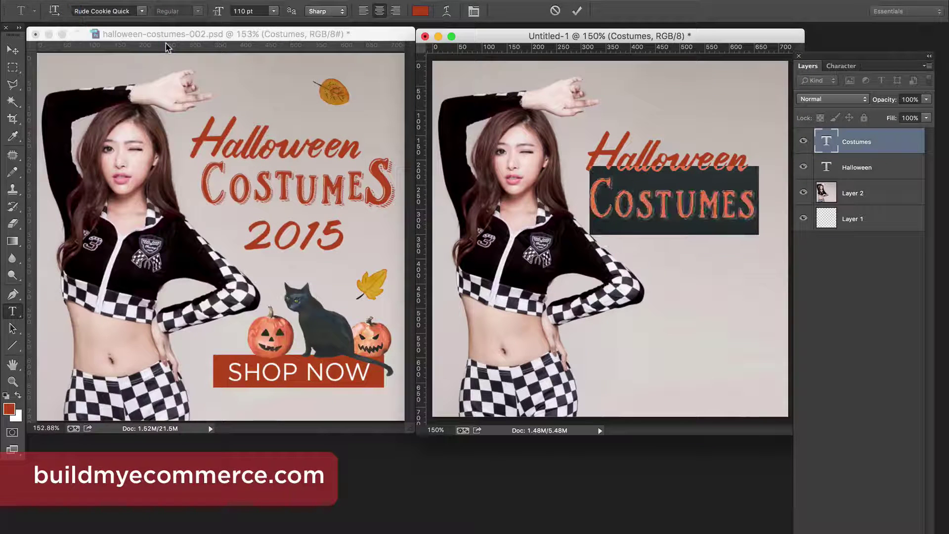
{"action": "left_click", "coordinate": [13, 49]}
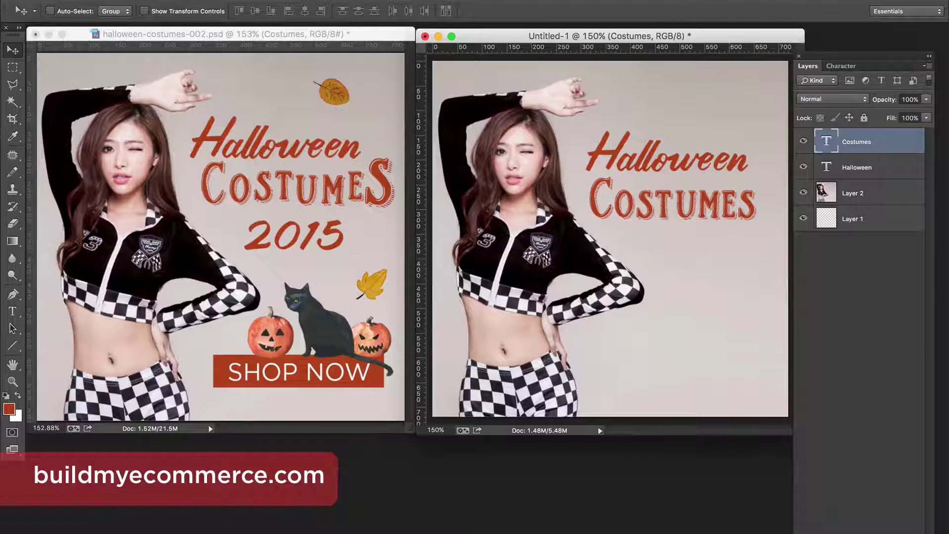
{"action": "key", "text": "super+Tab"}
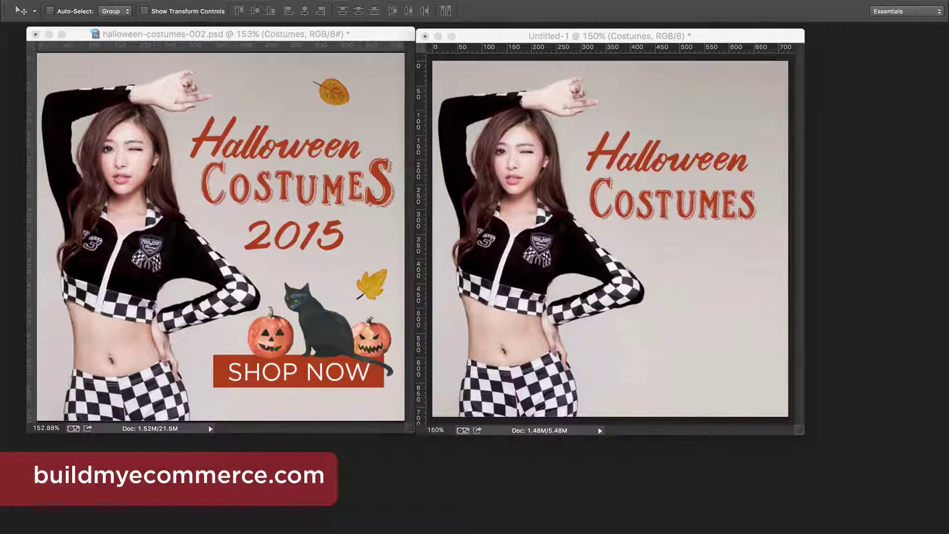
{"action": "left_click", "coordinate": [648, 328]}
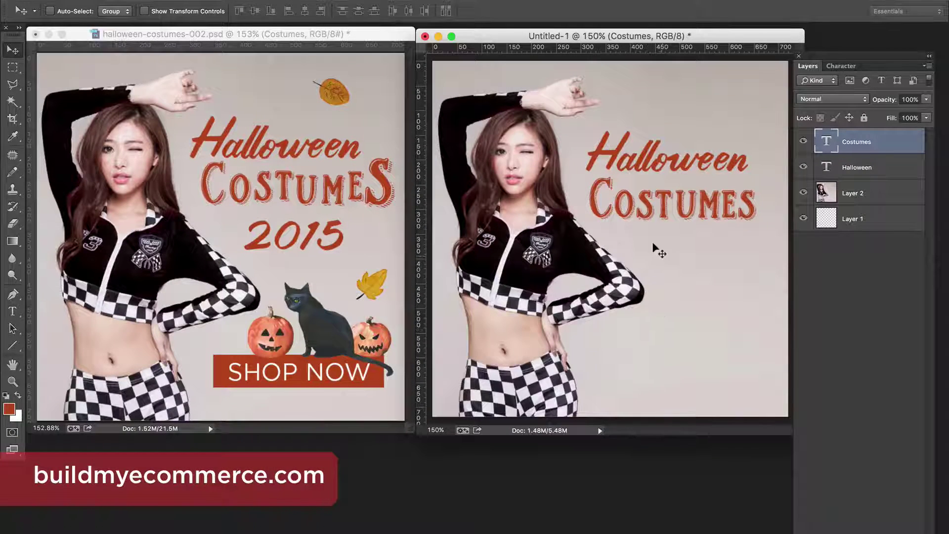
Set the baseline shift of the "o" in the Costumes heading to 12 pt.
{"action": "left_click", "coordinate": [842, 67]}
{"action": "left_click_drag", "start_coordinate": [850, 409], "coordinate": [848, 193]}
{"action": "key", "text": "t"}
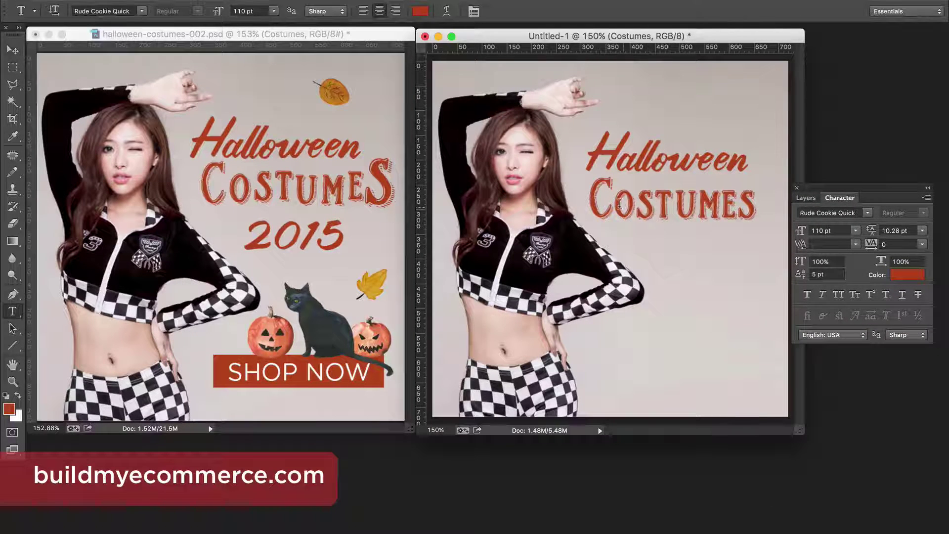
{"action": "left_click_drag", "start_coordinate": [614, 203], "coordinate": [637, 203]}
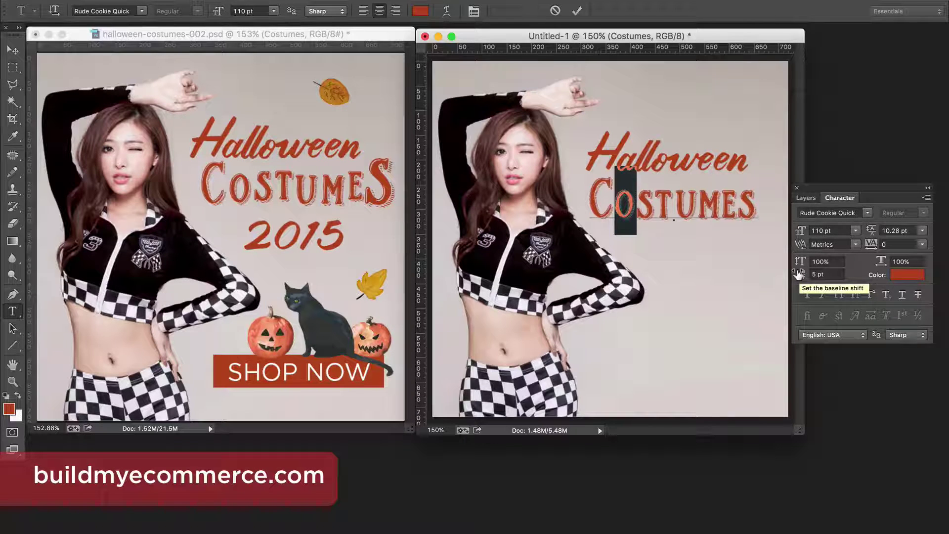
{"action": "left_click_drag", "start_coordinate": [799, 275], "coordinate": [806, 272]}
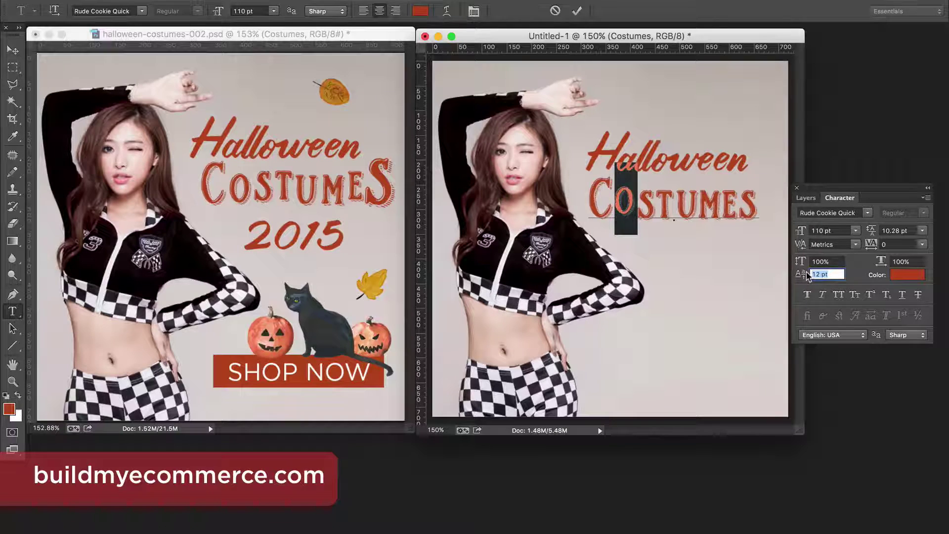
{"action": "key", "text": "Return"}
Raise the first "s" in Costumes to match the "o", with a 12 pt baseline shift.
{"action": "key", "text": "Right"}
{"action": "key", "text": "shift+Right"}
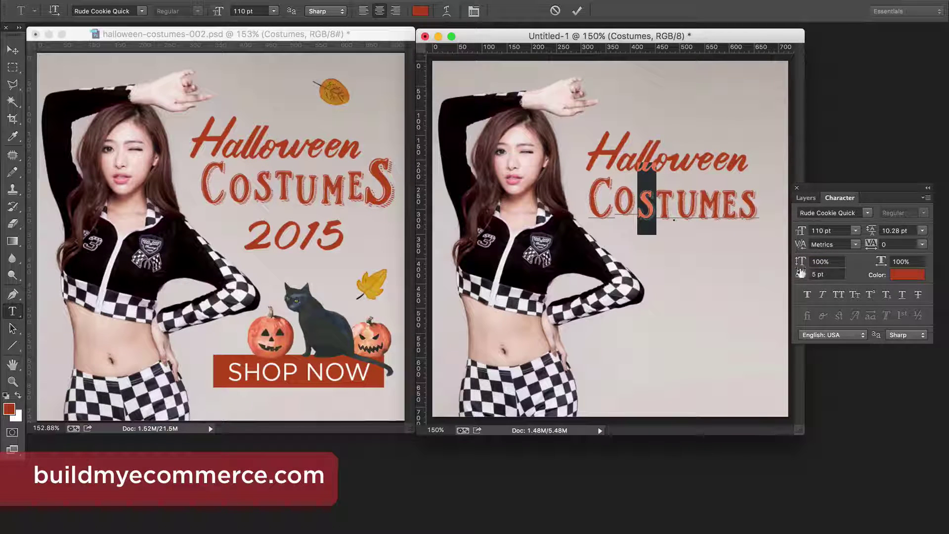
{"action": "left_click_drag", "start_coordinate": [804, 272], "coordinate": [806, 275]}
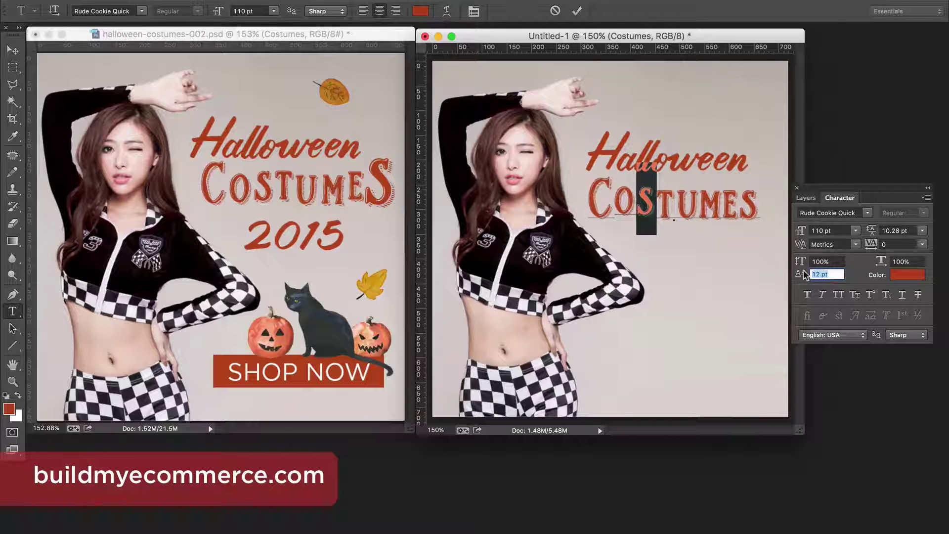
Enlarge the final "s" of the Costumes heading to a font size of 169 pt.
{"action": "left_click", "coordinate": [729, 216]}
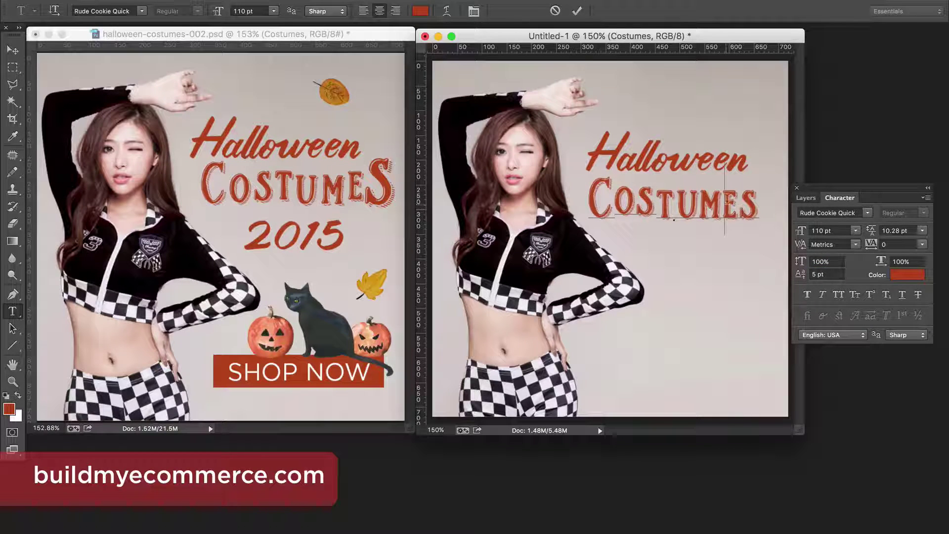
{"action": "left_click_drag", "start_coordinate": [740, 208], "coordinate": [756, 205]}
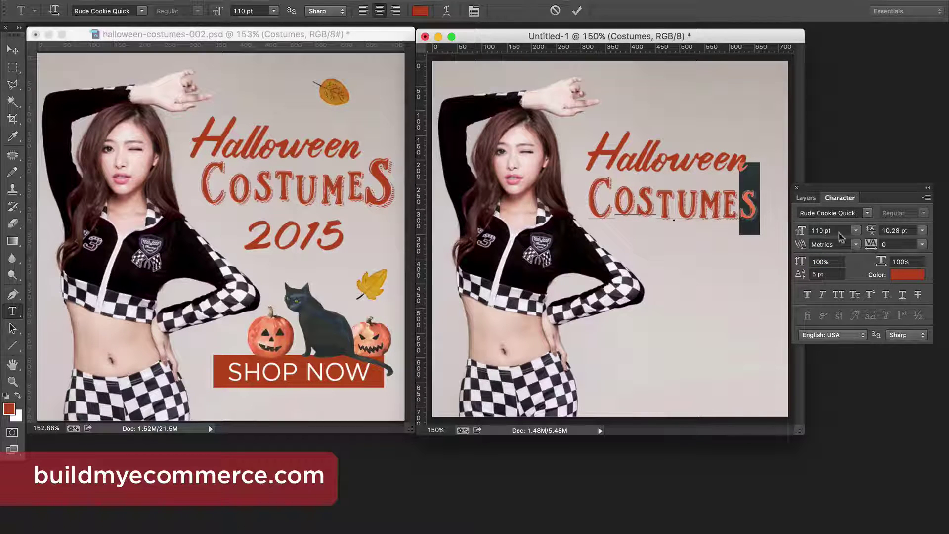
{"action": "left_click_drag", "start_coordinate": [800, 231], "coordinate": [837, 238]}
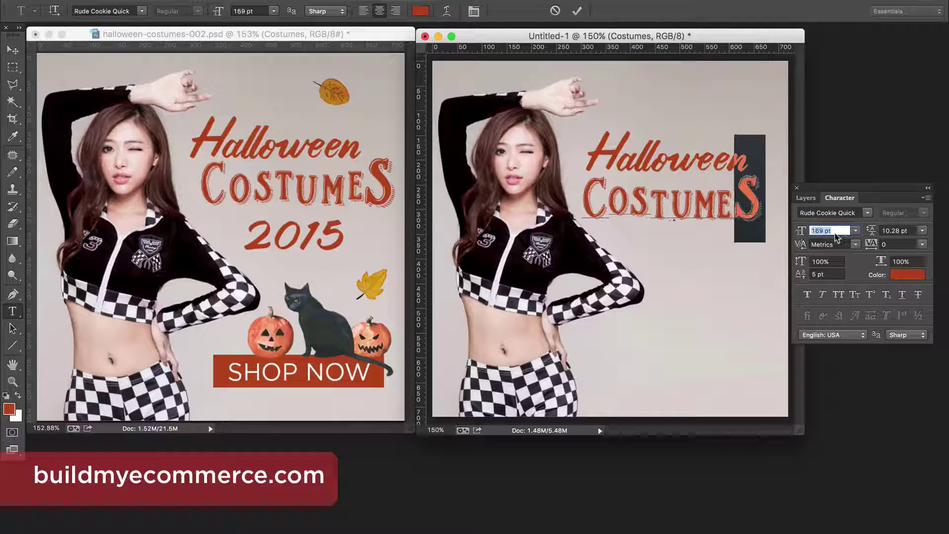
Set the baseline shift of the "t" in the Costumes heading to 18 pt.
{"action": "left_click", "coordinate": [720, 203]}
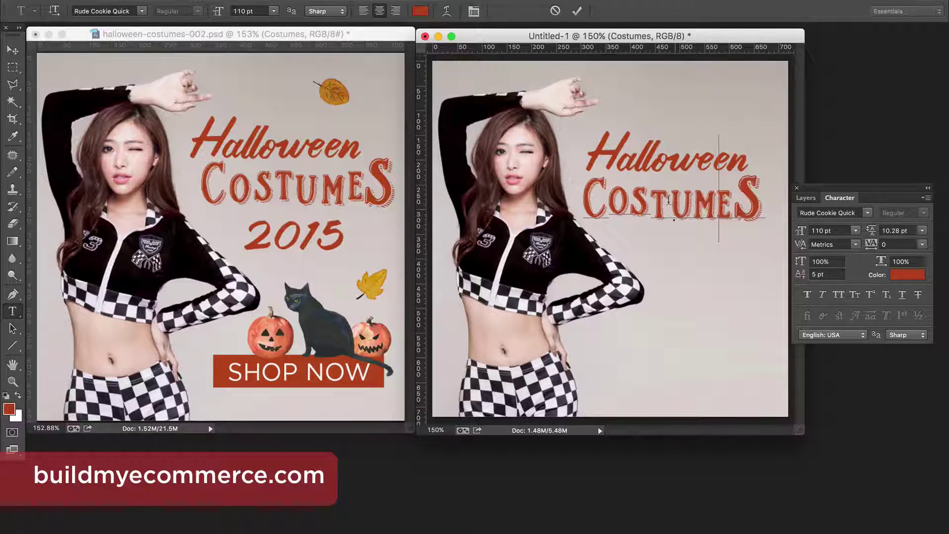
{"action": "left_click_drag", "start_coordinate": [649, 204], "coordinate": [660, 203]}
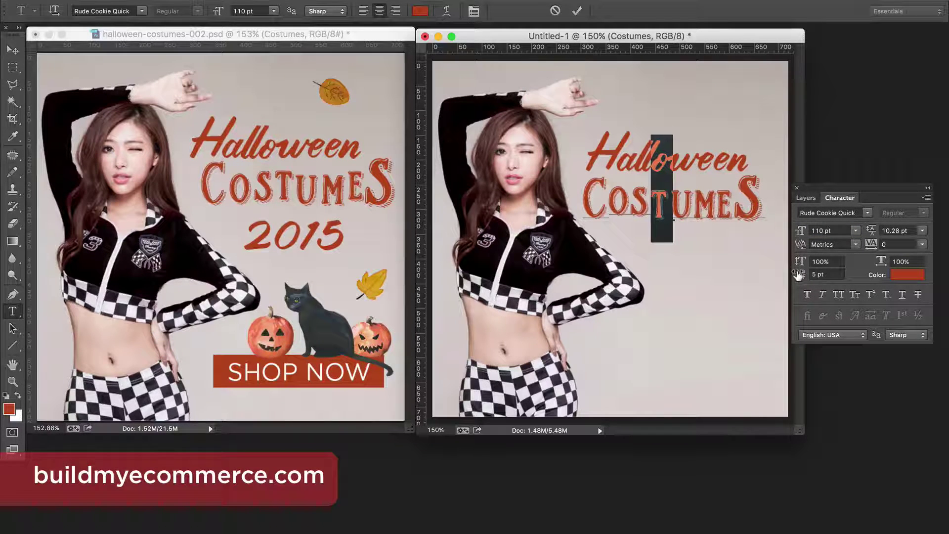
{"action": "left_click_drag", "start_coordinate": [798, 276], "coordinate": [809, 278]}
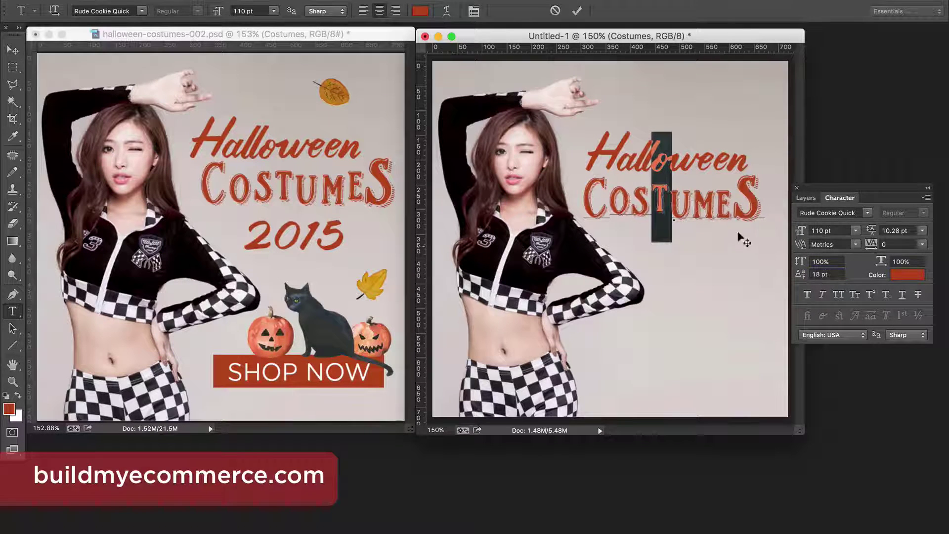
Raise the "e" in the Costumes heading with a baseline shift of 17 pt.
{"action": "left_click", "coordinate": [695, 200]}
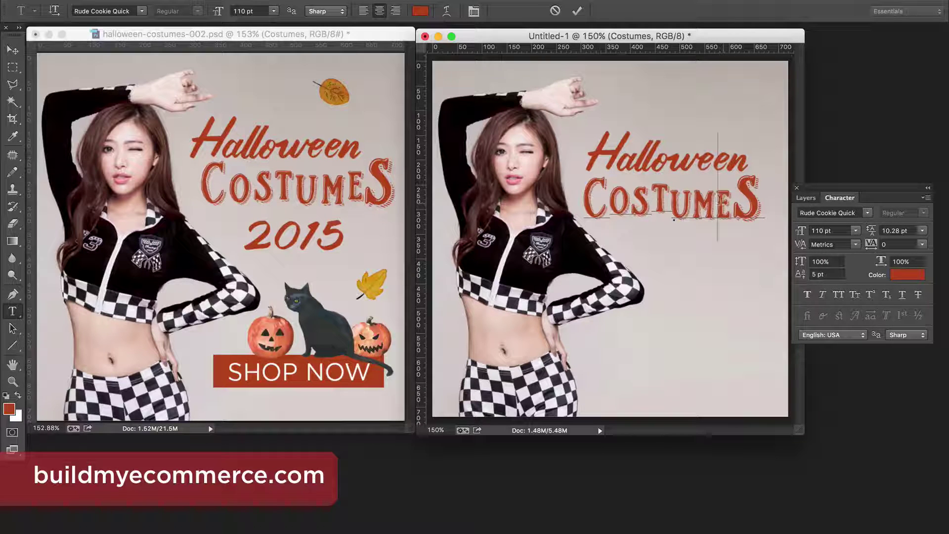
{"action": "left_click_drag", "start_coordinate": [720, 199], "coordinate": [735, 199]}
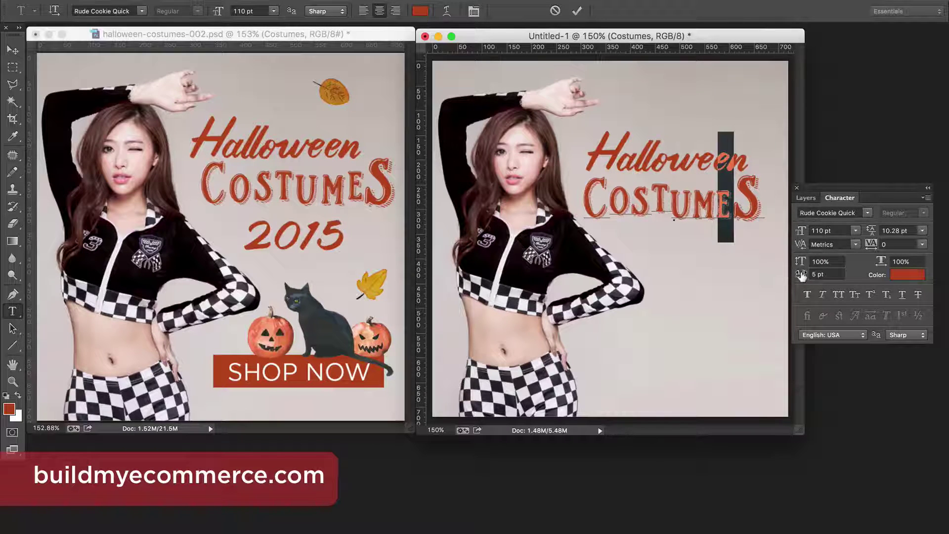
{"action": "left_click_drag", "start_coordinate": [801, 275], "coordinate": [813, 278]}
{"action": "type", "text": "5"}
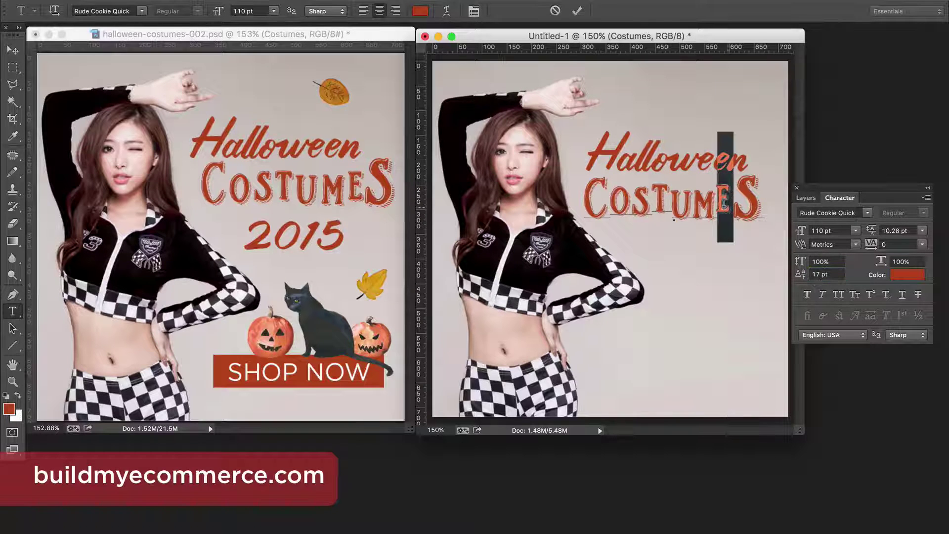
{"action": "left_click", "coordinate": [714, 216]}
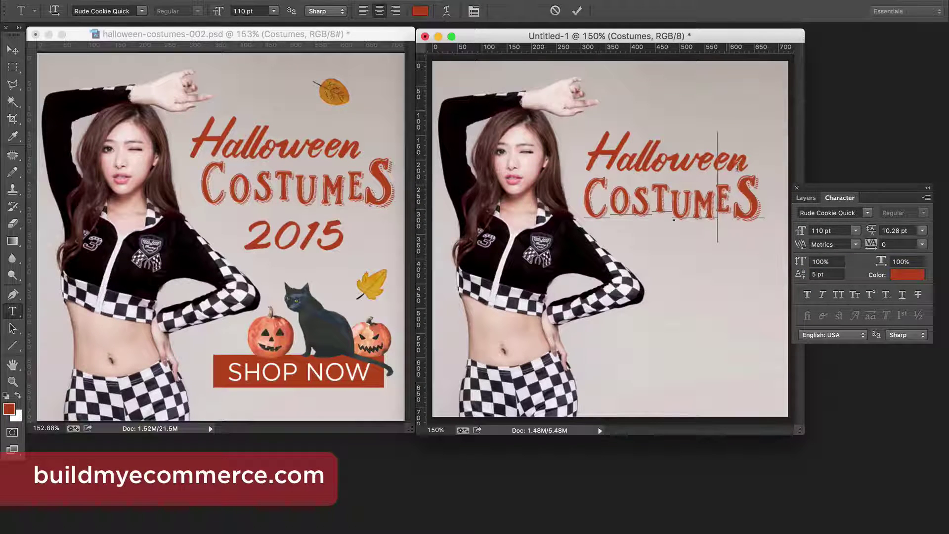
Commit the Costumes text edits and nudge the heading right so it sits beneath Halloween as in the finished banner.
{"action": "key", "text": "super"}
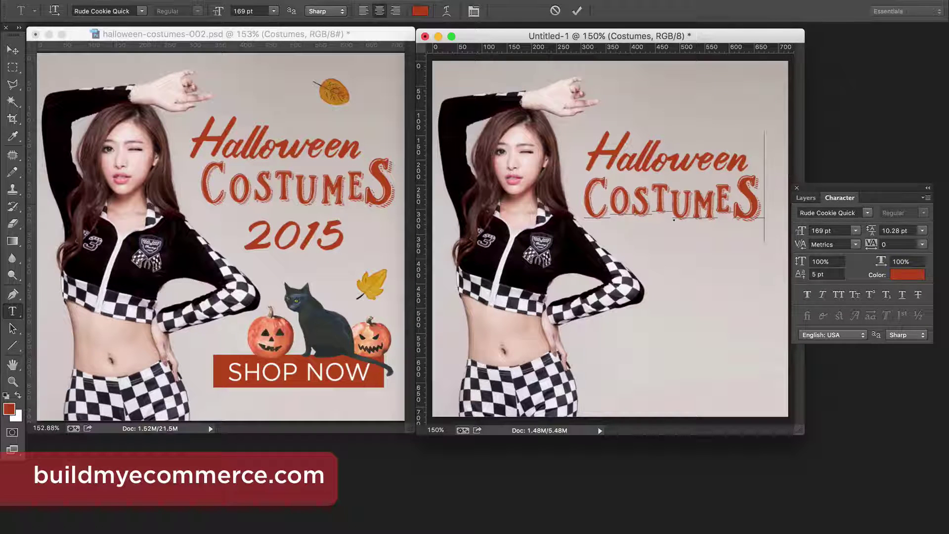
{"action": "left_click", "coordinate": [12, 50]}
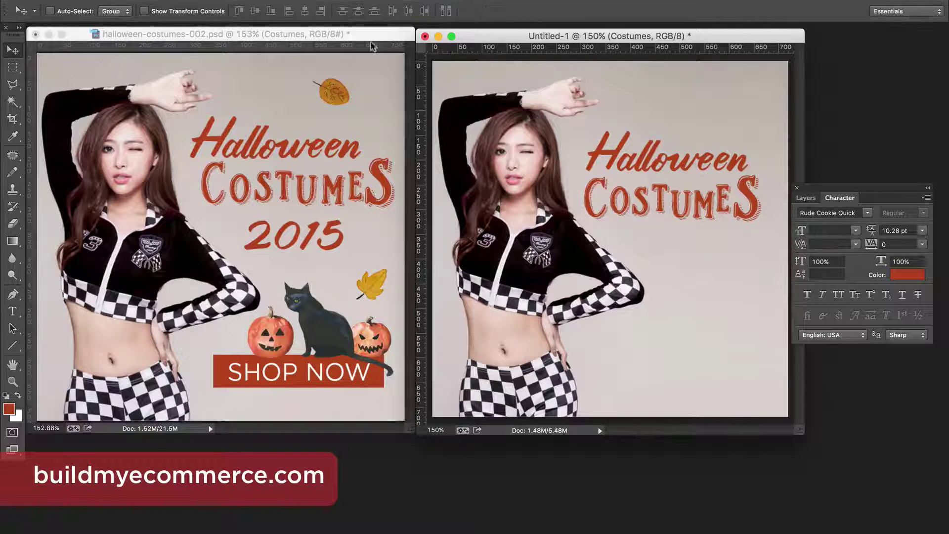
{"action": "key", "text": "Right"}
{"action": "key", "text": "Right"}
{"action": "key", "text": "Right"}
{"action": "key", "text": "Right"}
{"action": "key", "text": "Right"}
{"action": "key", "text": "Right"}
{"action": "key", "text": "Right"}
{"action": "key", "text": "Right"}
{"action": "key", "text": "Right"}
{"action": "key", "text": "Right"}
{"action": "key", "text": "Right"}
{"action": "key", "text": "Right"}
{"action": "key", "text": "Right"}
{"action": "key", "text": "Right"}
{"action": "key", "text": "Right"}
{"action": "key", "text": "Right"}
{"action": "key", "text": "Right"}
{"action": "key", "text": "Right"}
{"action": "key", "text": "Right"}
{"action": "key", "text": "Right"}
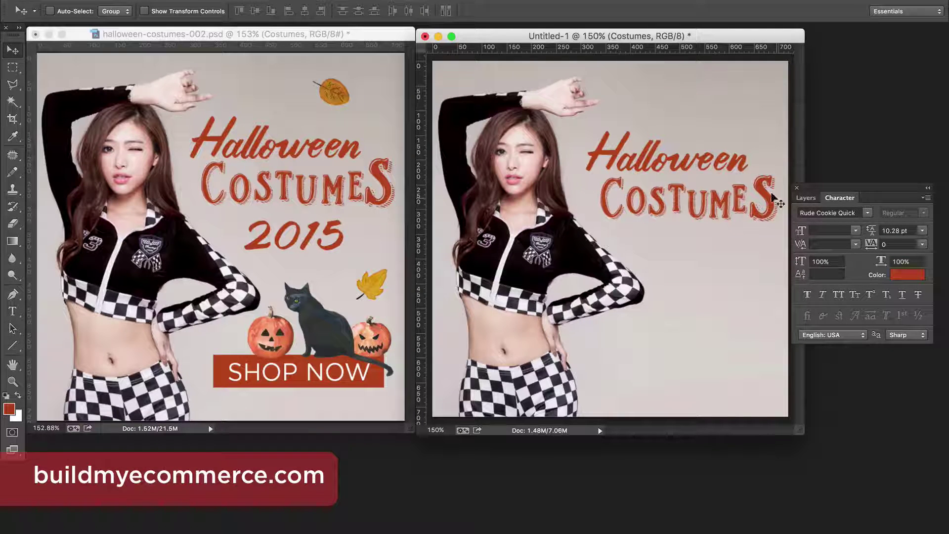
{"action": "key", "text": "Right"}
{"action": "key", "text": "Right"}
{"action": "key", "text": "Right"}
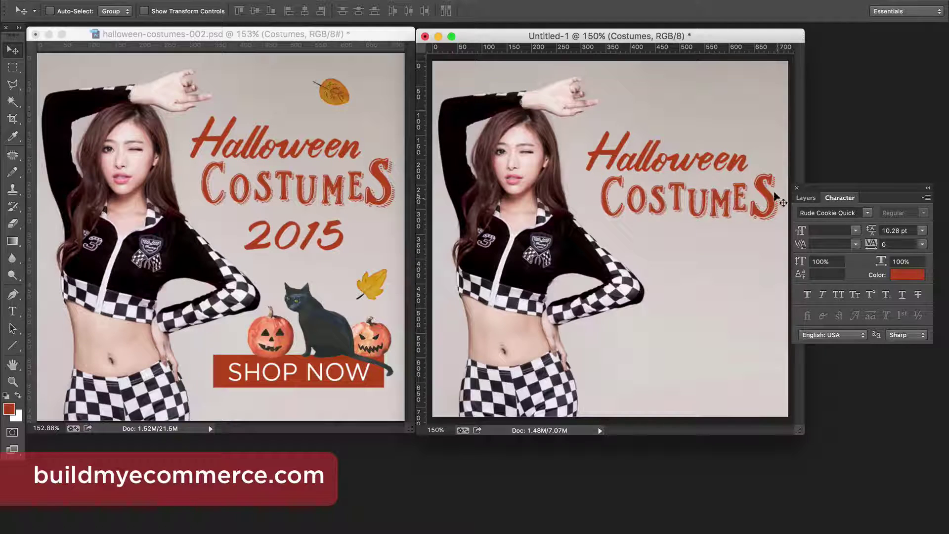
Select the 2015 text in the finished banner and check its font and size.
{"action": "left_click", "coordinate": [146, 104]}
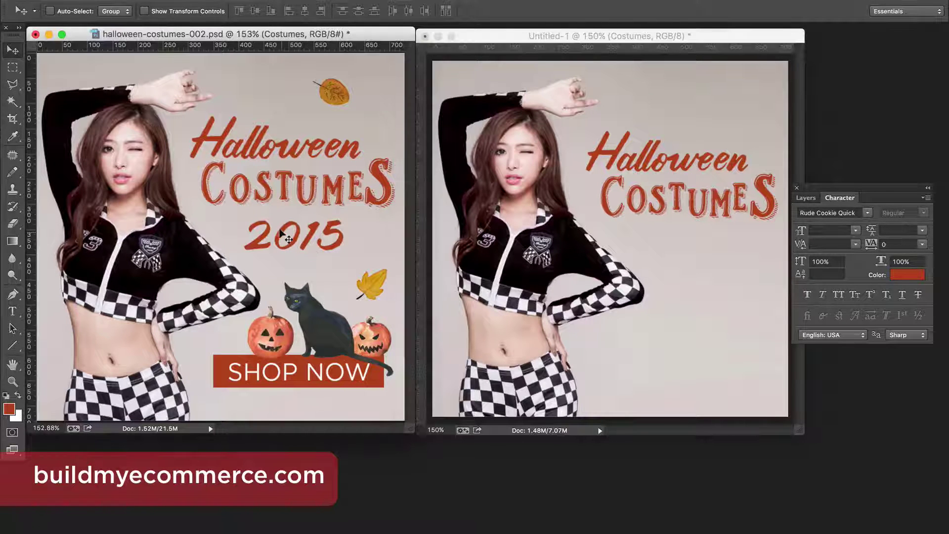
{"action": "key", "text": "t"}
{"action": "double_click", "coordinate": [261, 234]}
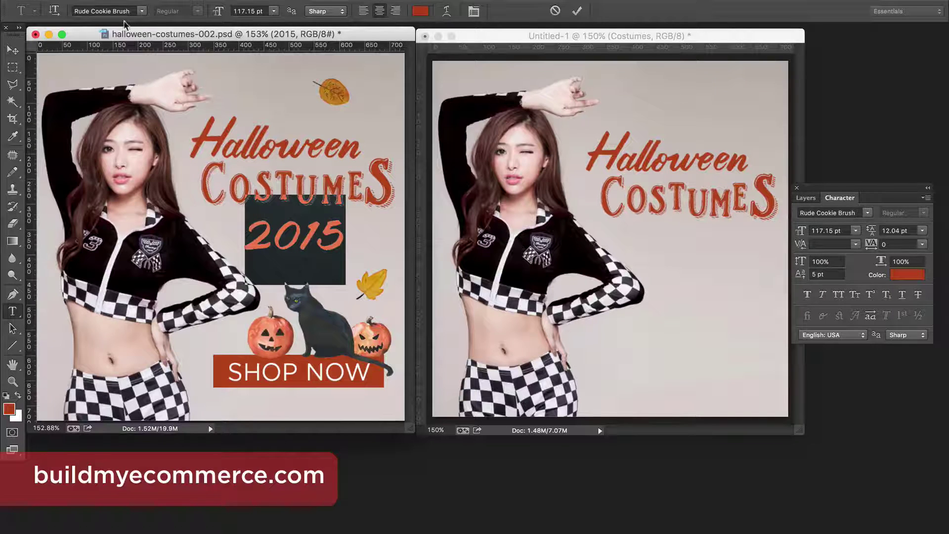
Add the text "2015" below the Costumes heading in the new document.
{"action": "left_click", "coordinate": [13, 51]}
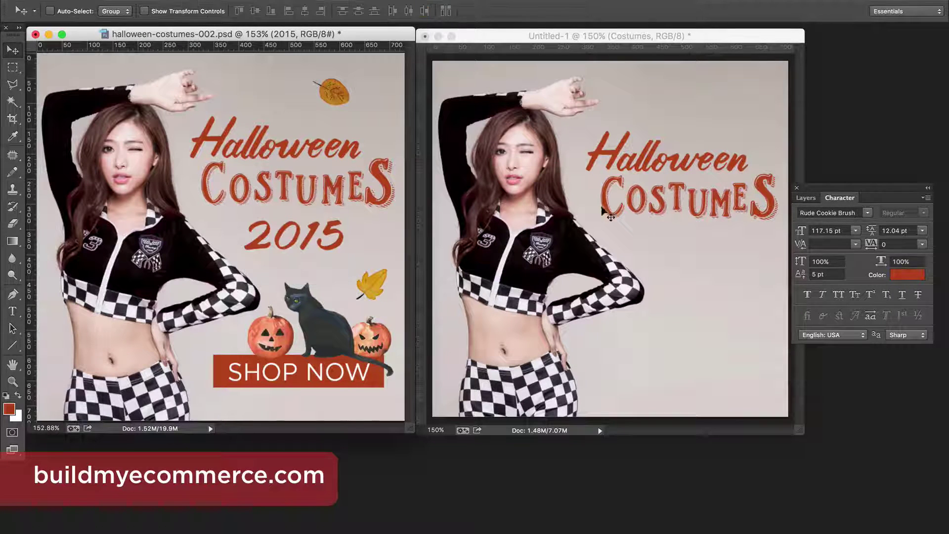
{"action": "left_click", "coordinate": [642, 228]}
{"action": "key", "text": "t"}
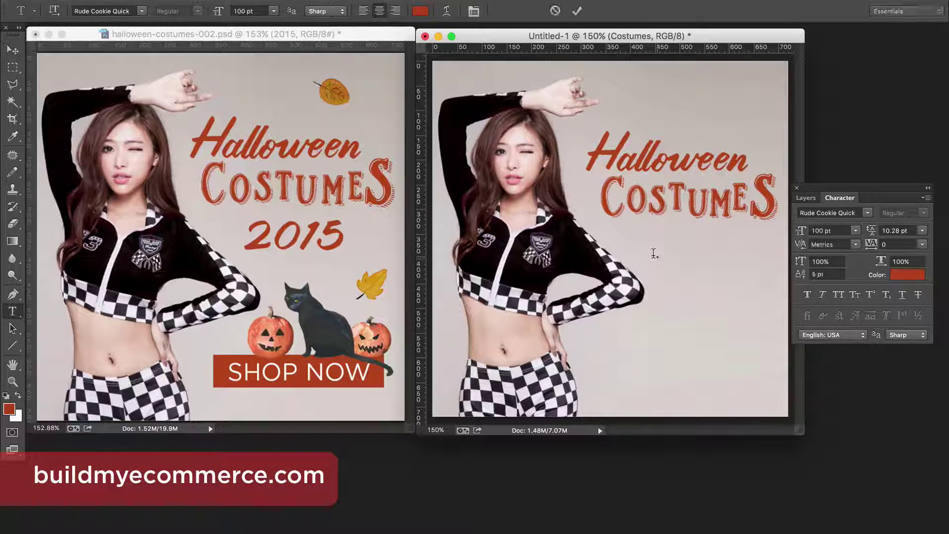
{"action": "left_click", "coordinate": [654, 253]}
{"action": "type", "text": "2015"}
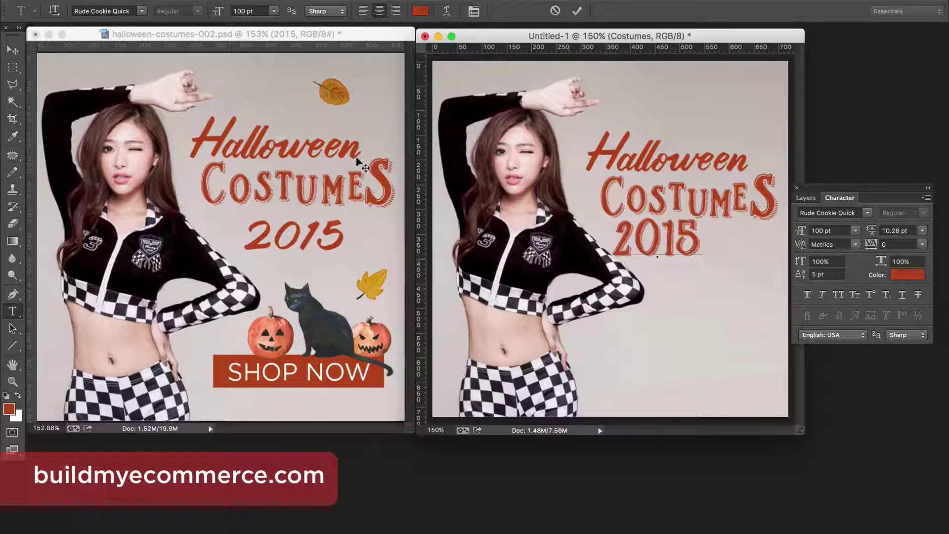
Set the 2015 text in Rude Cookie Brush and move it so it sits centred beneath Costumes.
{"action": "key", "text": "super+a"}
{"action": "left_click", "coordinate": [868, 213]}
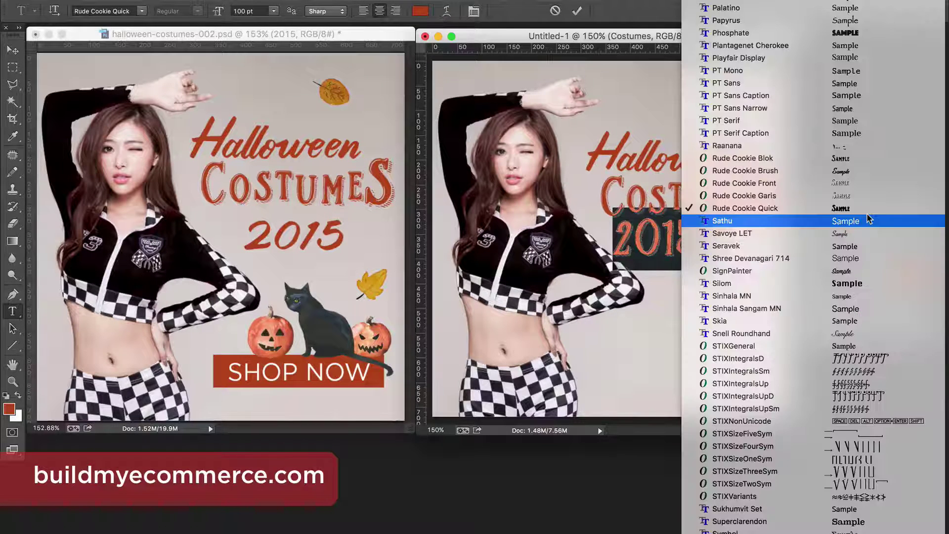
{"action": "left_click", "coordinate": [864, 171]}
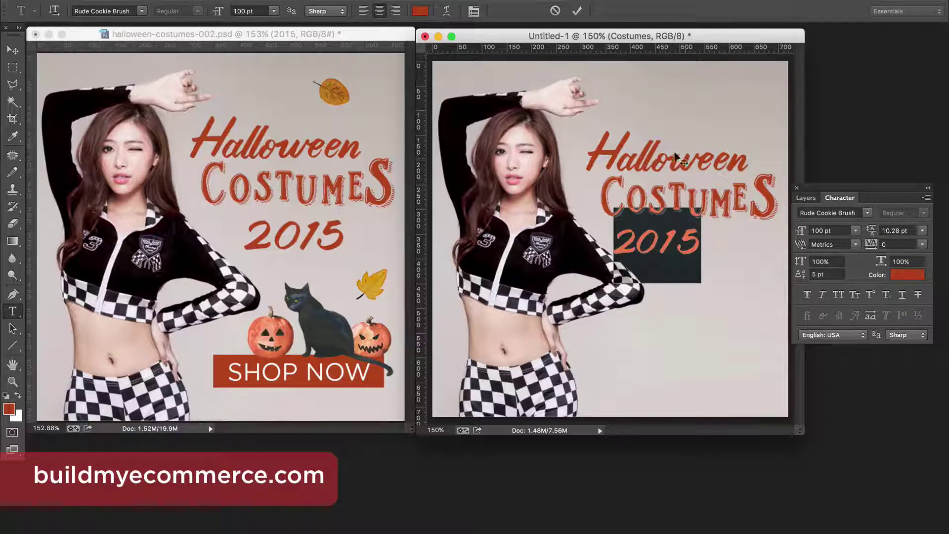
{"action": "key", "text": "super+Return"}
{"action": "key", "text": "v"}
{"action": "left_click_drag", "start_coordinate": [648, 250], "coordinate": [681, 242]}
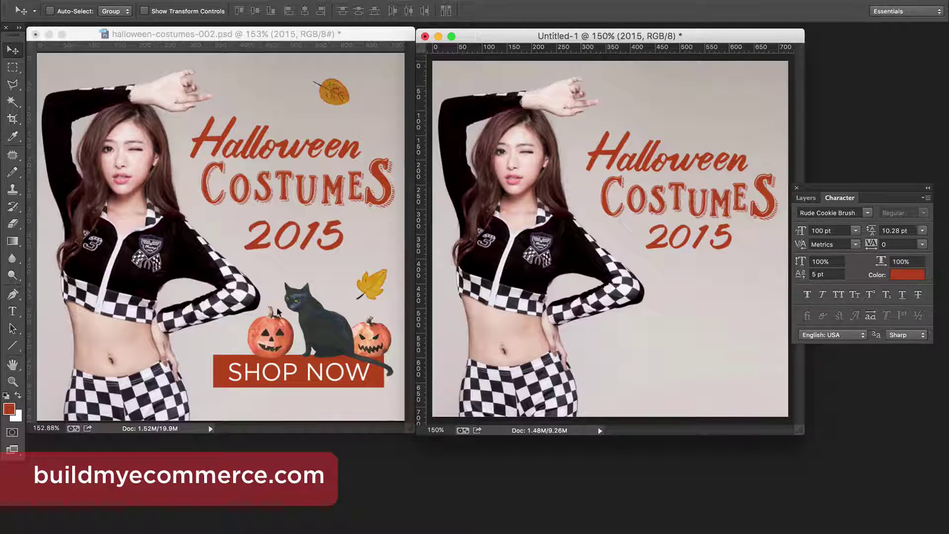
Draw a wide rectangular selection below 2015 in the new document for the button, like the finished banner's Shop Now bar.
{"action": "left_click", "coordinate": [299, 337]}
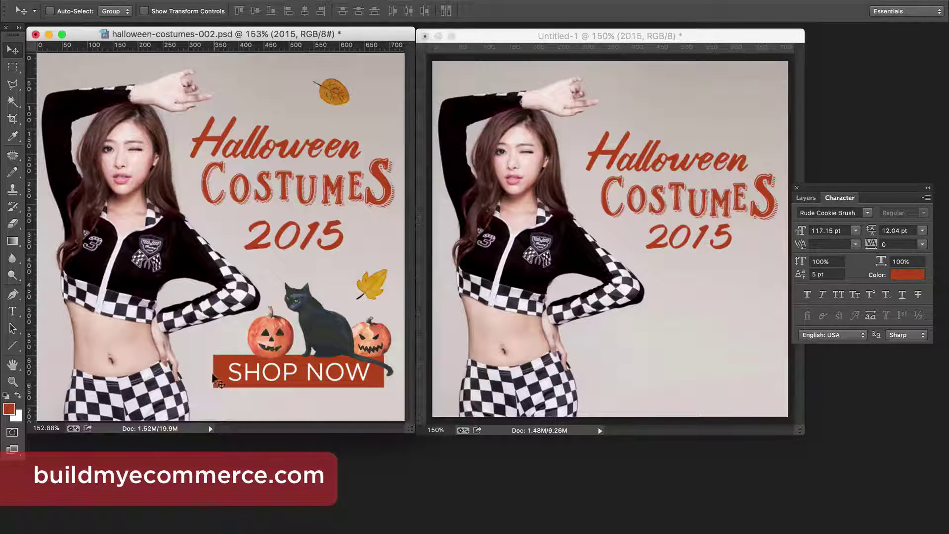
{"action": "left_click", "coordinate": [538, 324]}
{"action": "left_click", "coordinate": [15, 69]}
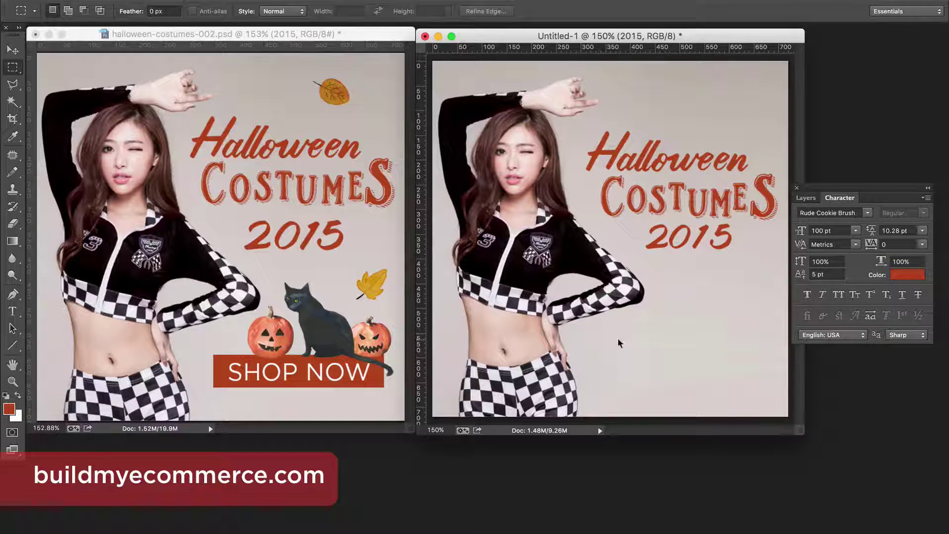
{"action": "left_click_drag", "start_coordinate": [622, 342], "coordinate": [770, 374]}
{"action": "left_click", "coordinate": [130, 0]}
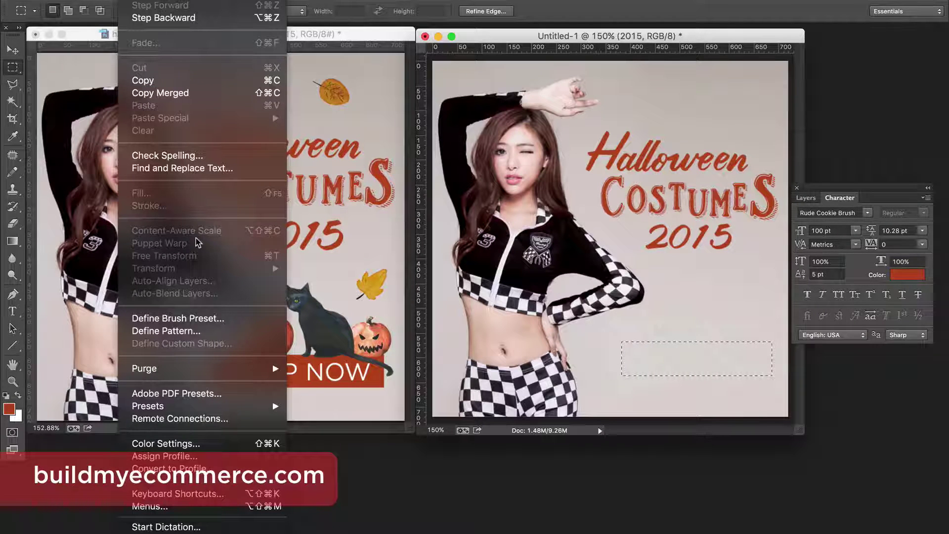
{"action": "left_click", "coordinate": [590, 206]}
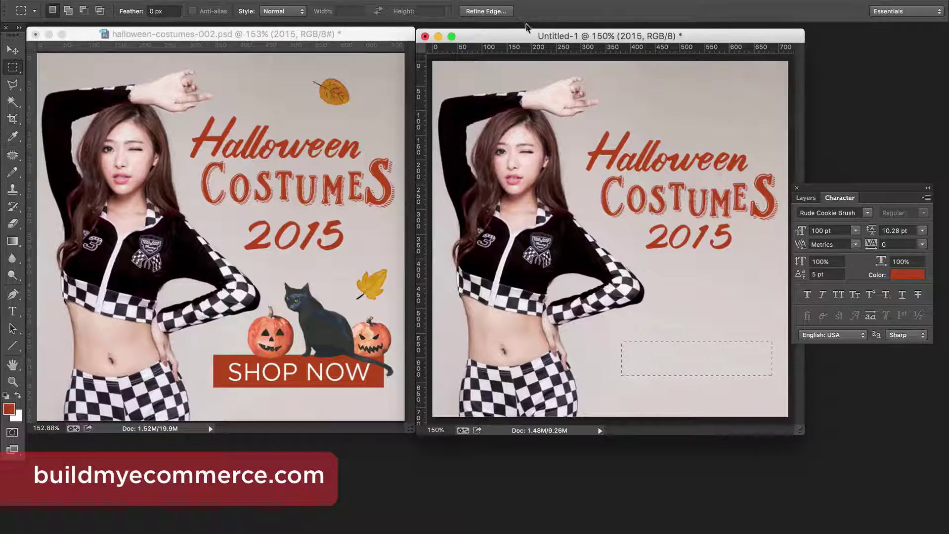
Show the layers beside the artwork and add a new layer named "button" above the 2015 layer.
{"action": "left_click", "coordinate": [806, 199]}
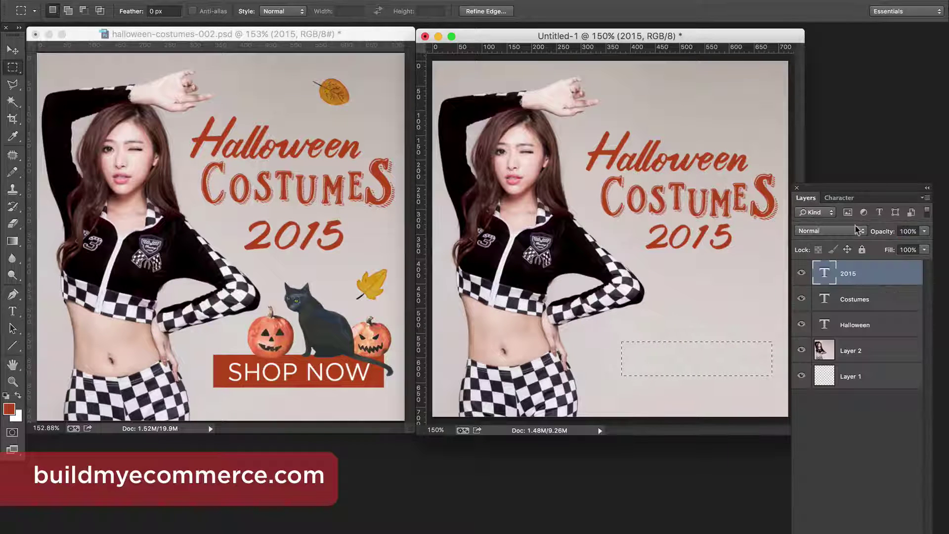
{"action": "left_click_drag", "start_coordinate": [856, 191], "coordinate": [869, 50]}
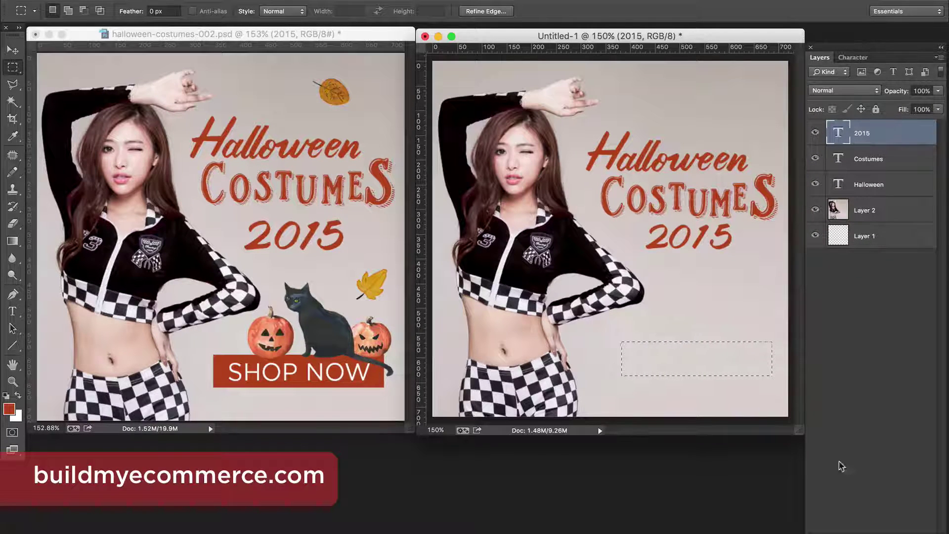
{"action": "left_click", "coordinate": [915, 530]}
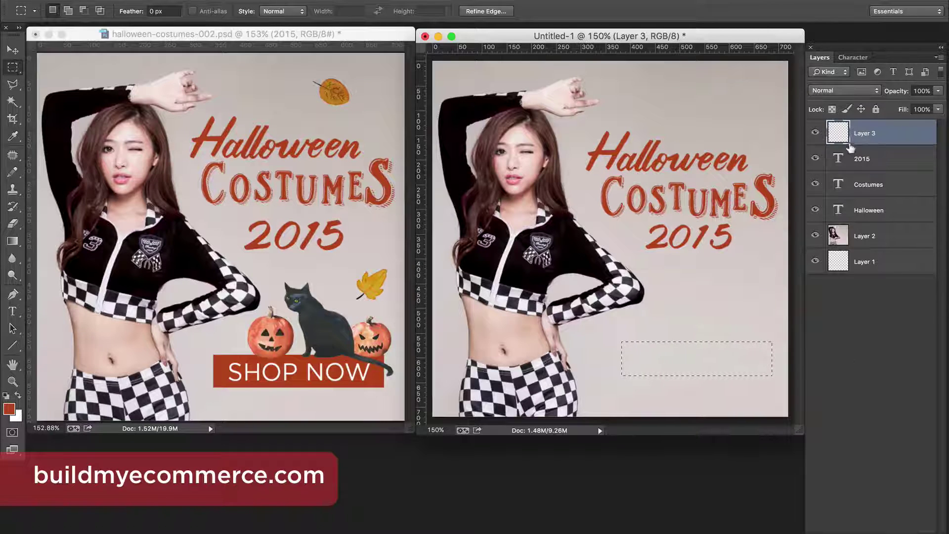
{"action": "double_click", "coordinate": [858, 132]}
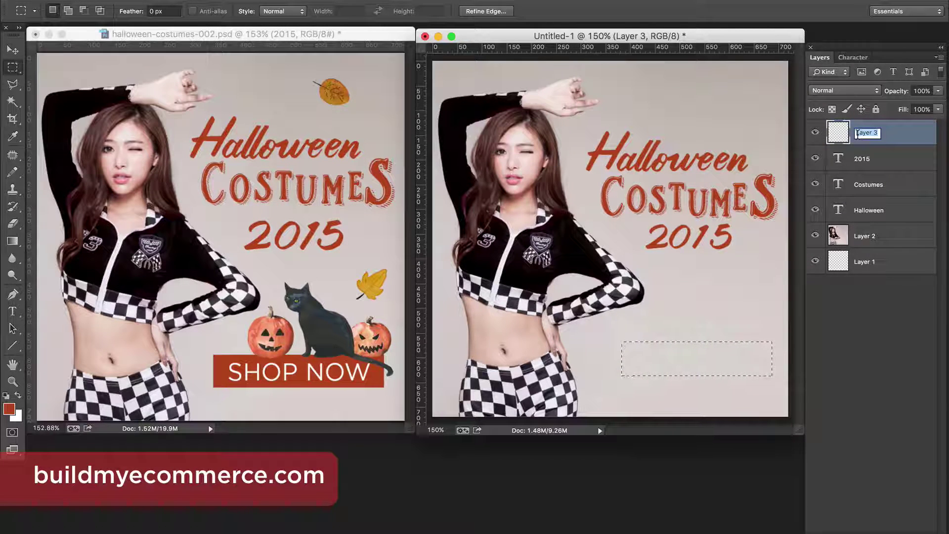
{"action": "type", "text": "button"}
{"action": "key", "text": "Return"}
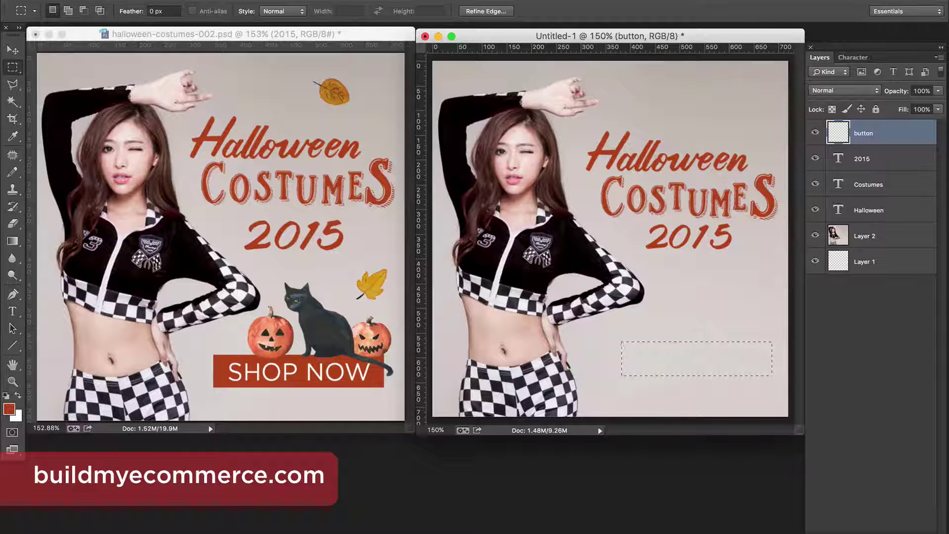
Fill the rectangular selection on the button layer with the foreground color at 100% opacity and deselect it.
{"action": "left_click", "coordinate": [129, 1]}
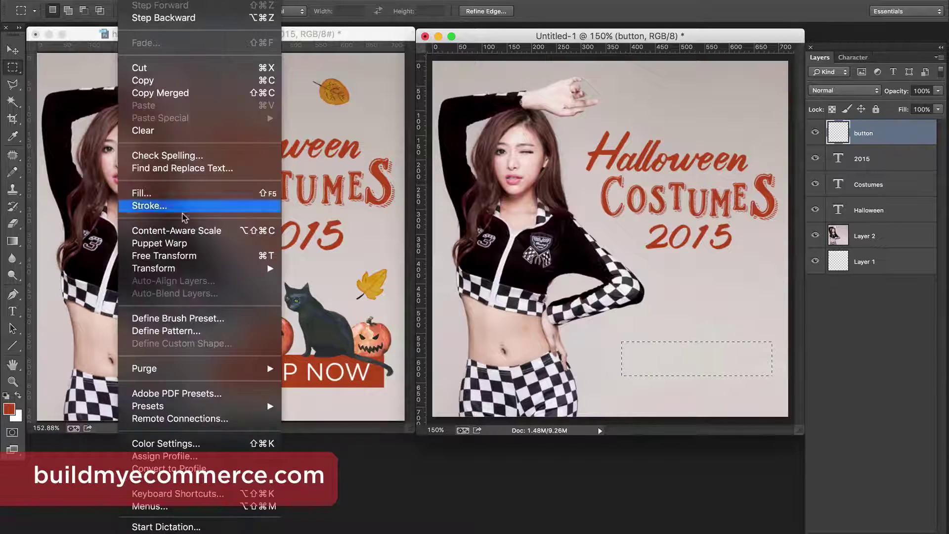
{"action": "key", "text": "Escape"}
{"action": "key", "text": "i"}
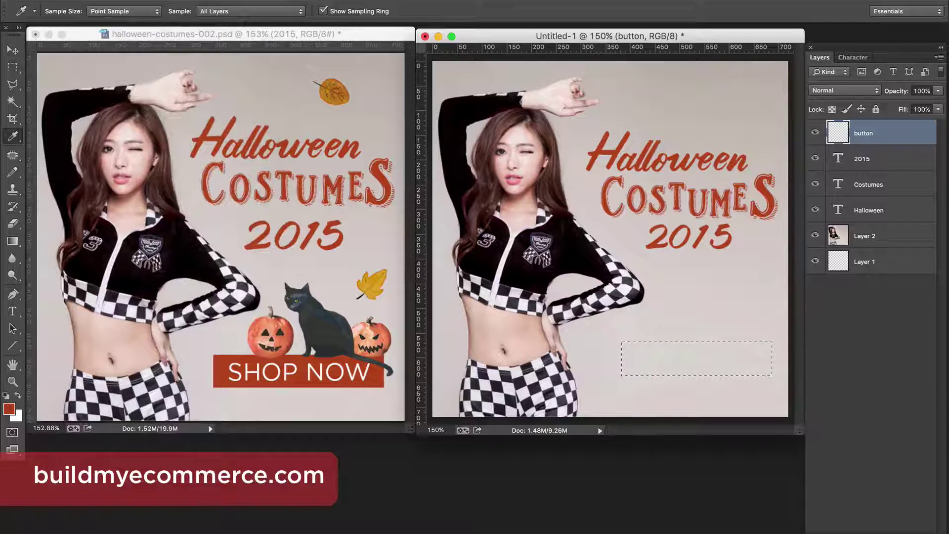
{"action": "key", "text": "shift+F5"}
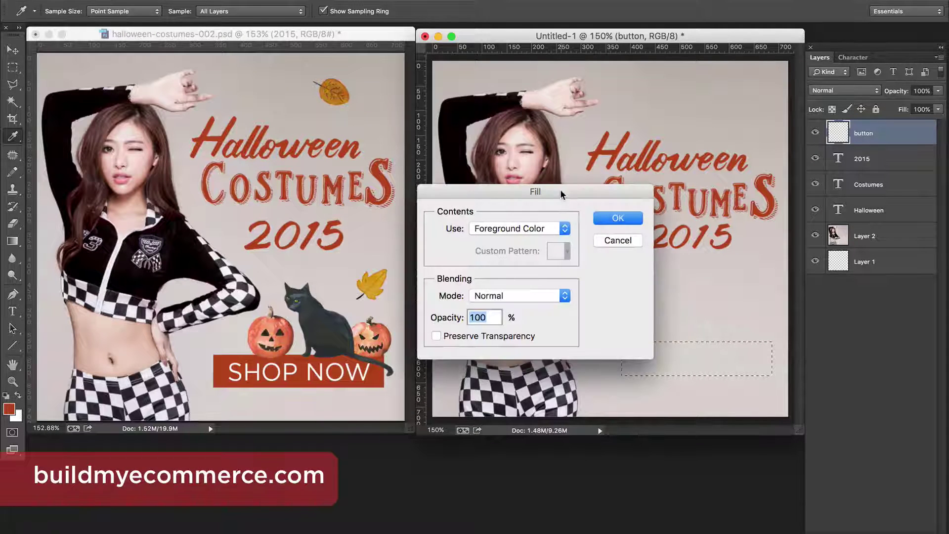
{"action": "left_click", "coordinate": [615, 217]}
{"action": "key", "text": "m"}
{"action": "left_click", "coordinate": [685, 292]}
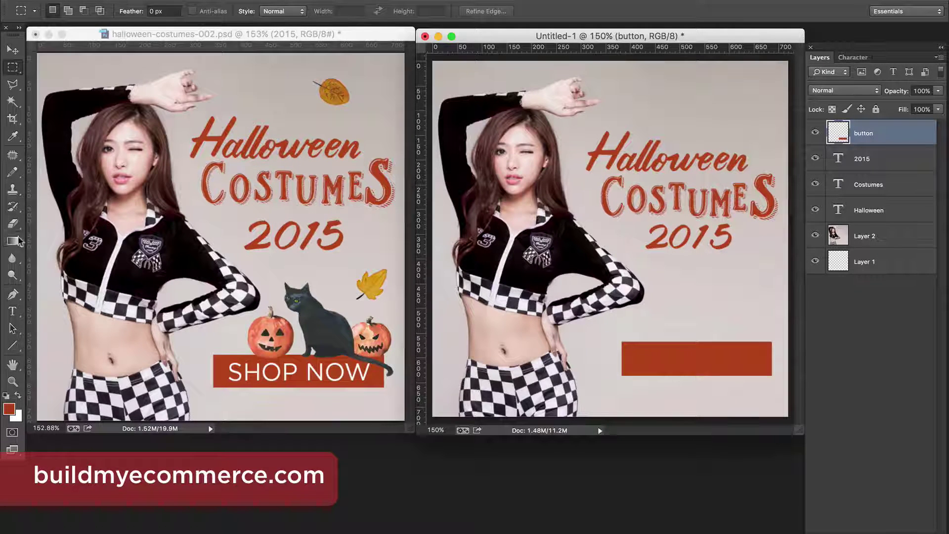
Add the text "Shop Now" over the button rectangle and commit it as its own layer.
{"action": "left_click", "coordinate": [12, 312]}
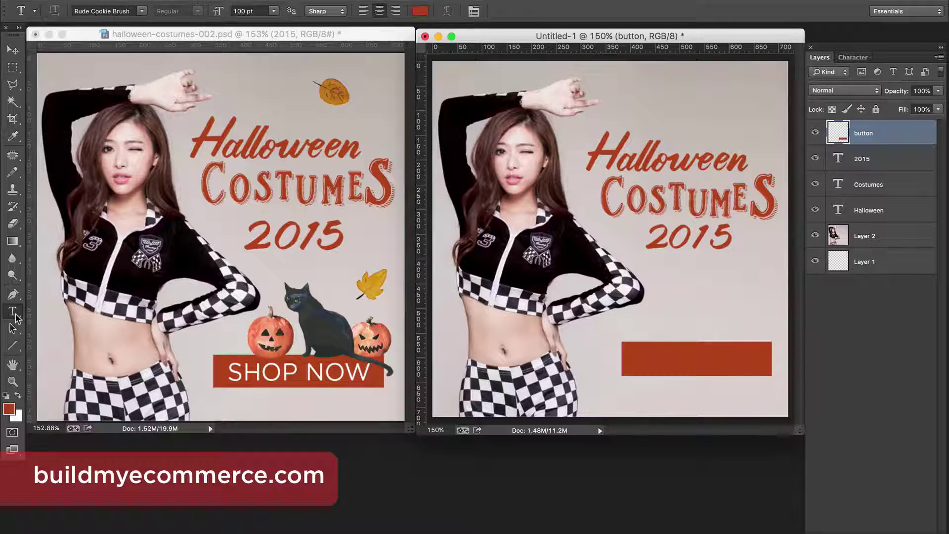
{"action": "left_click", "coordinate": [633, 361]}
{"action": "type", "text": "Shop Now"}
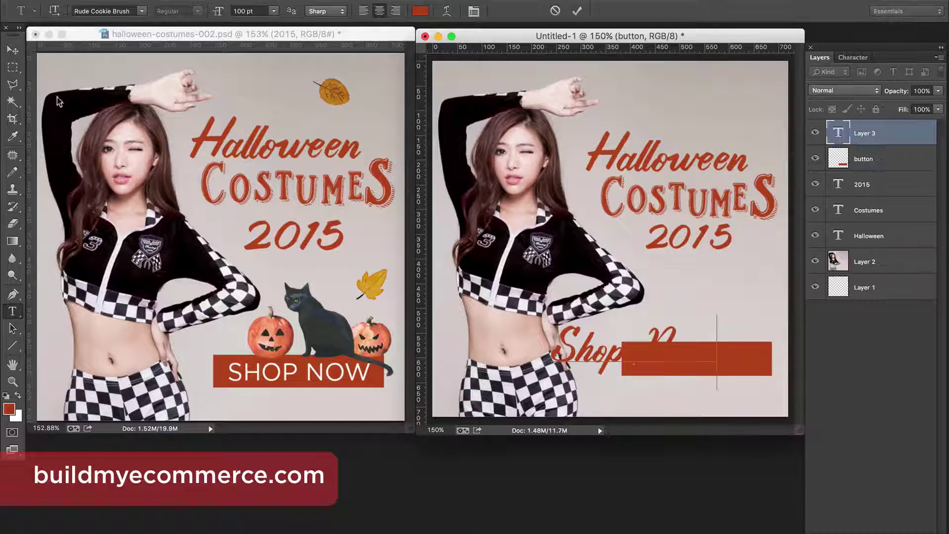
{"action": "left_click", "coordinate": [12, 50]}
Change the whole Shop Now text to the Gotham Thin font and commit the edit.
{"action": "key", "text": "t"}
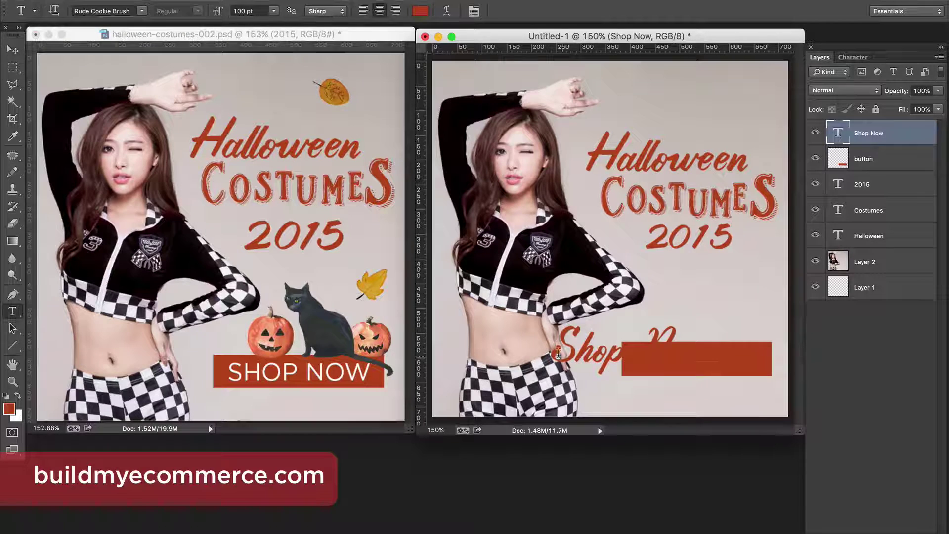
{"action": "left_click_drag", "start_coordinate": [553, 354], "coordinate": [717, 354]}
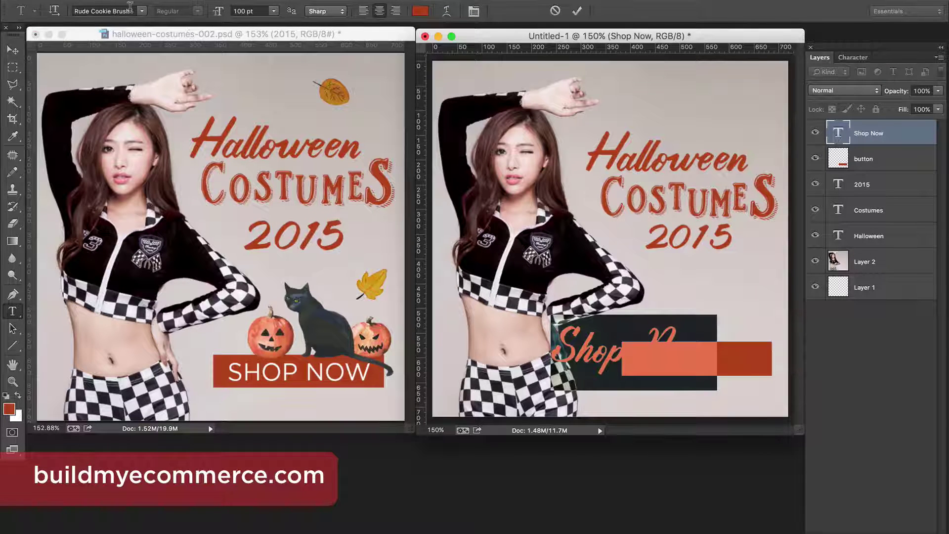
{"action": "left_click", "coordinate": [114, 11]}
{"action": "key", "text": "Down"}
{"action": "left_click", "coordinate": [12, 50]}
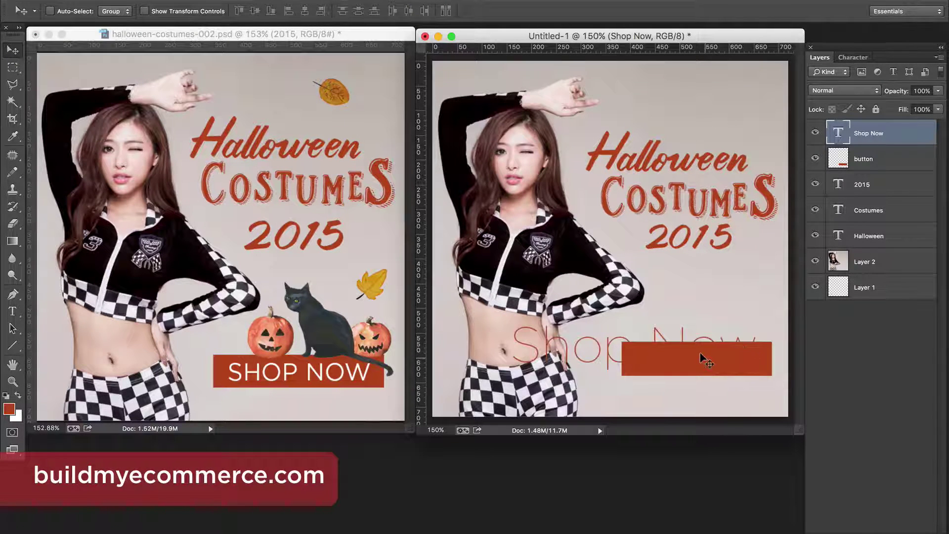
Scale the Shop Now text down to about 51.5 pt so it fits within the button rectangle.
{"action": "key", "text": "ctrl+t"}
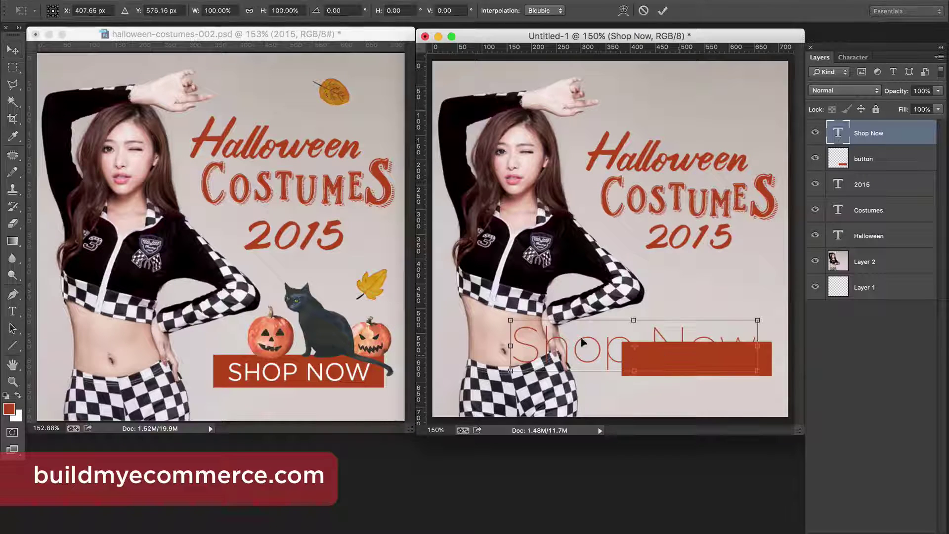
{"action": "left_click_drag", "start_coordinate": [523, 317], "coordinate": [631, 338]}
{"action": "key", "text": "Return"}
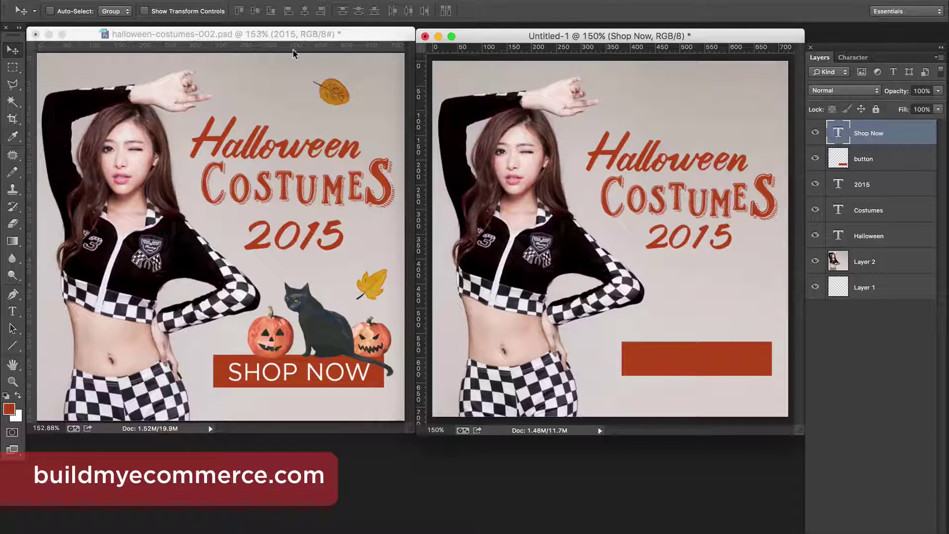
Change the Shop Now text color to white.
{"action": "key", "text": "t"}
{"action": "left_click", "coordinate": [419, 11]}
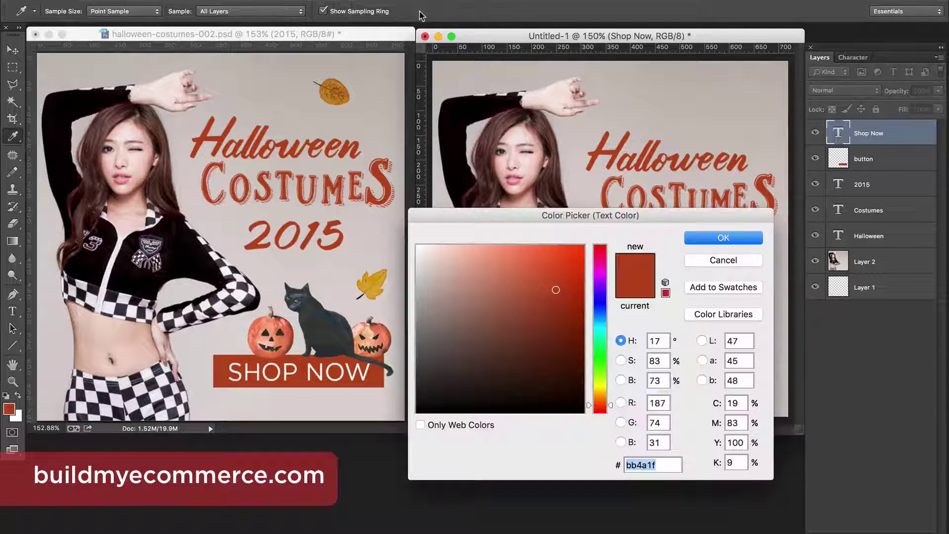
{"action": "left_click_drag", "start_coordinate": [515, 289], "coordinate": [310, 163]}
{"action": "left_click", "coordinate": [712, 239]}
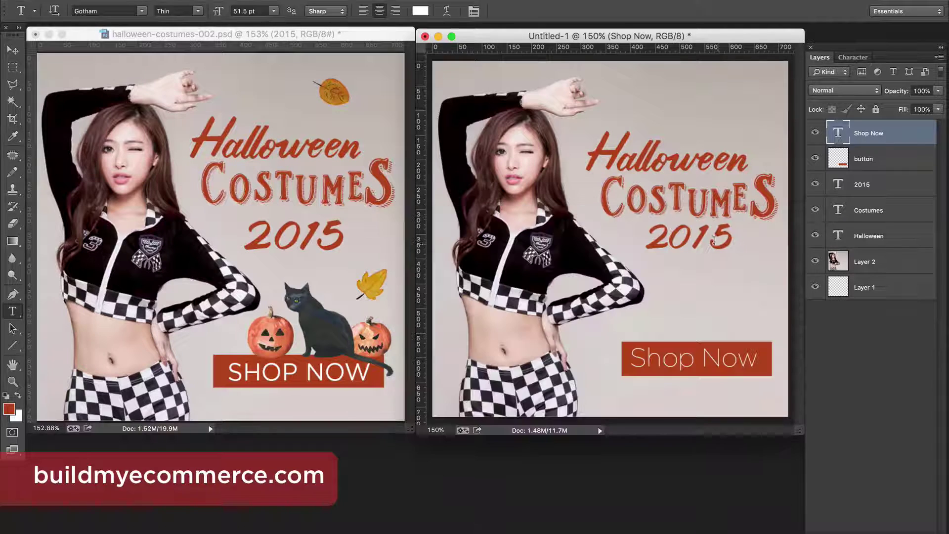
Set the Shop Now text to all caps and change its Gotham style to Book.
{"action": "left_click", "coordinate": [853, 59]}
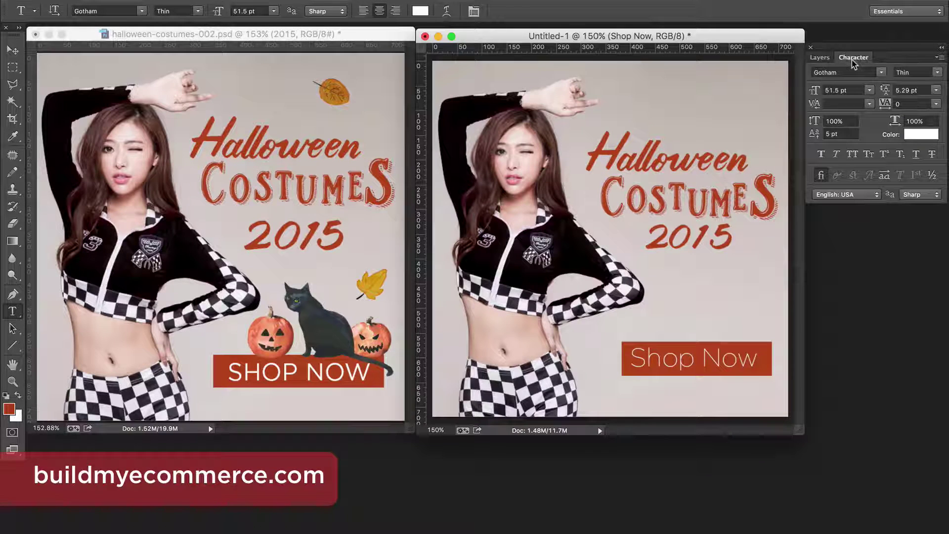
{"action": "left_click", "coordinate": [856, 157]}
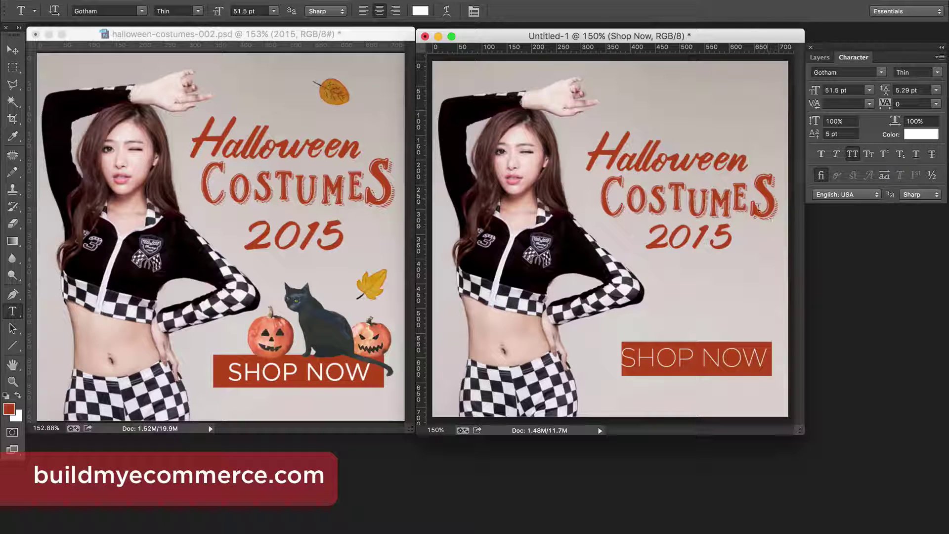
{"action": "left_click", "coordinate": [937, 72]}
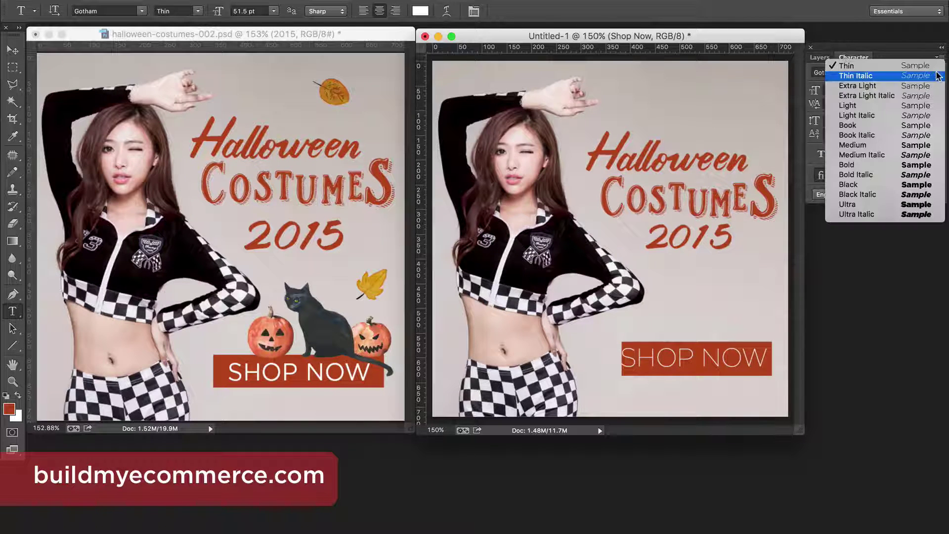
{"action": "left_click", "coordinate": [898, 126]}
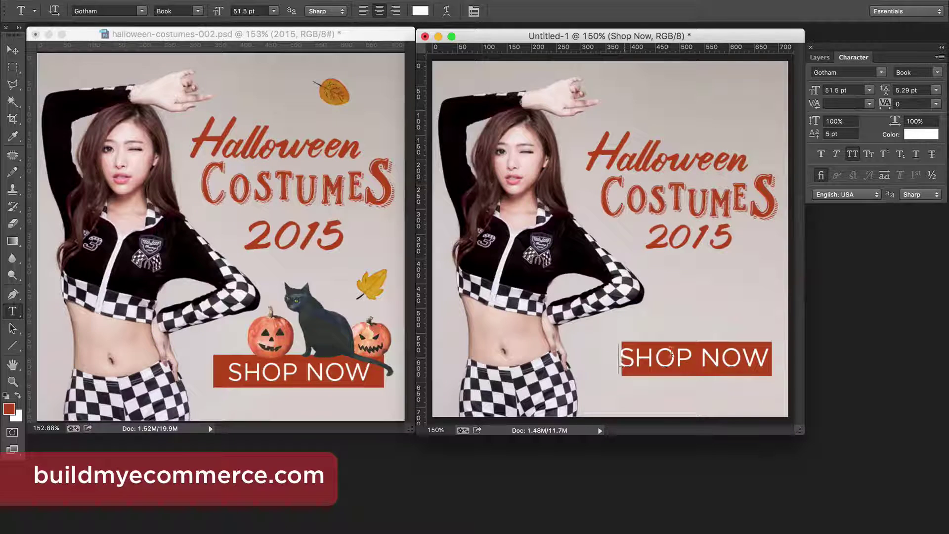
Set the Shop Now text size to 45 pt and commit the edit.
{"action": "left_click_drag", "start_coordinate": [621, 357], "coordinate": [771, 357]}
{"action": "left_click_drag", "start_coordinate": [809, 94], "coordinate": [802, 98]}
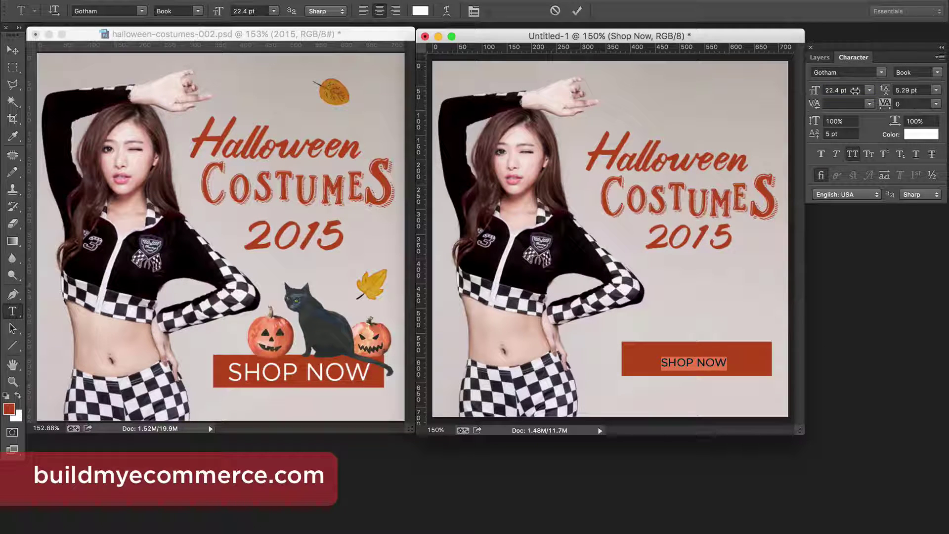
{"action": "type", "text": "45"}
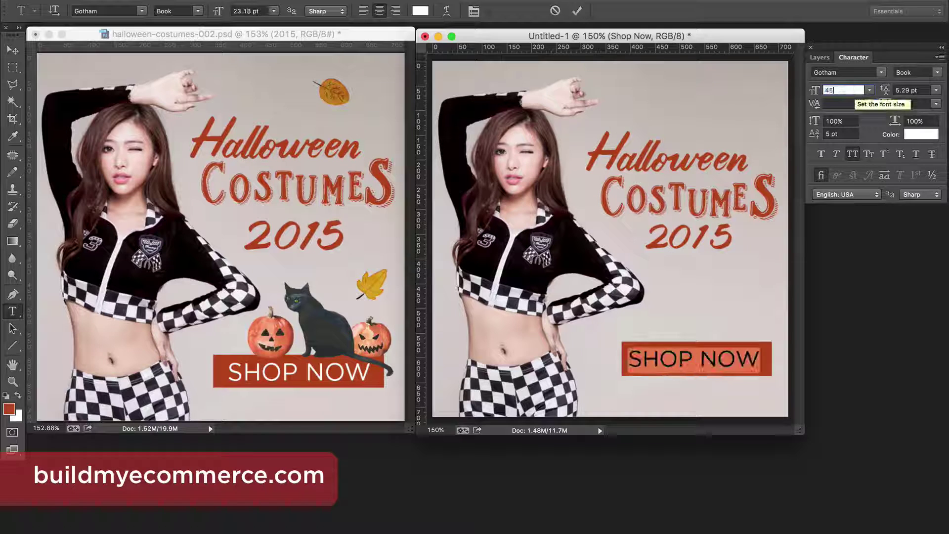
{"action": "left_click", "coordinate": [13, 51]}
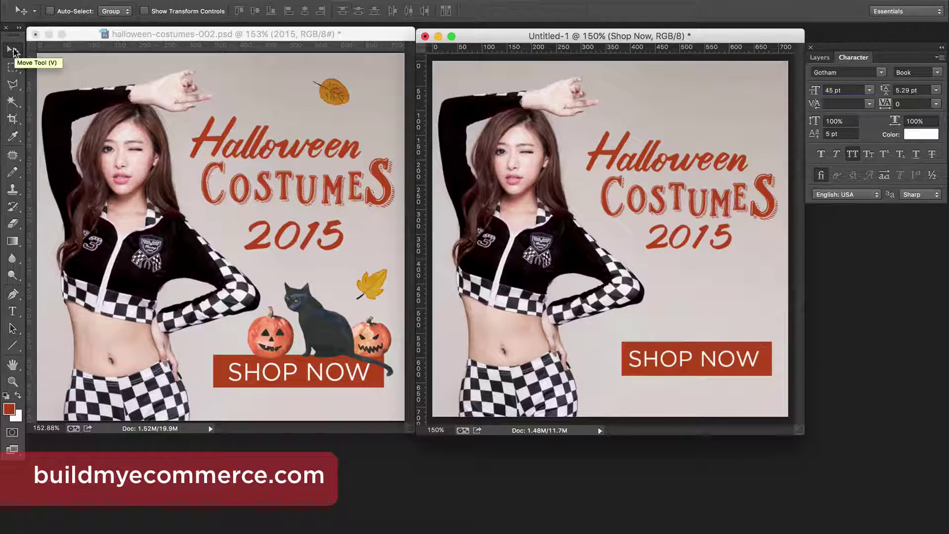
Nudge the Shop Now text slightly to the right to center it within the button rectangle.
{"action": "key", "text": "Right"}
{"action": "key", "text": "Right"}
{"action": "key", "text": "Right"}
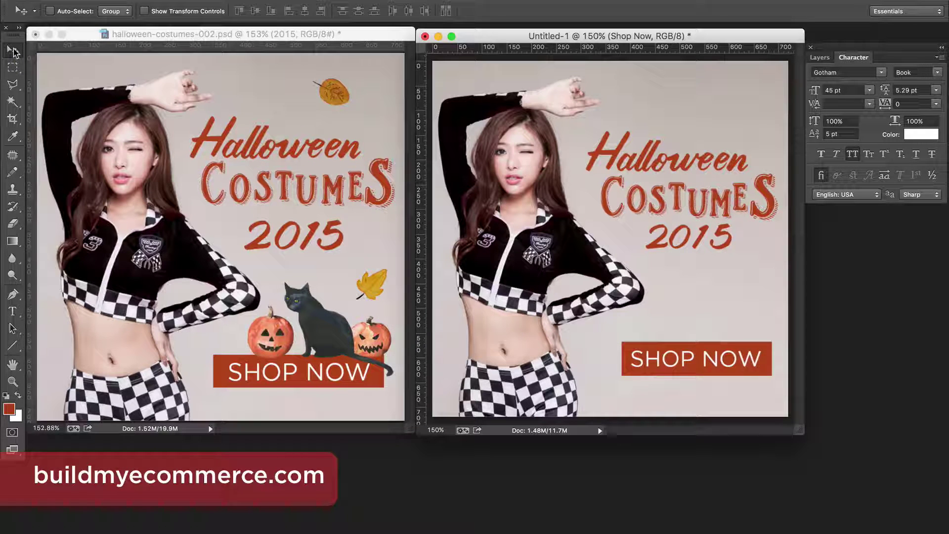
{"action": "left_click", "coordinate": [346, 250]}
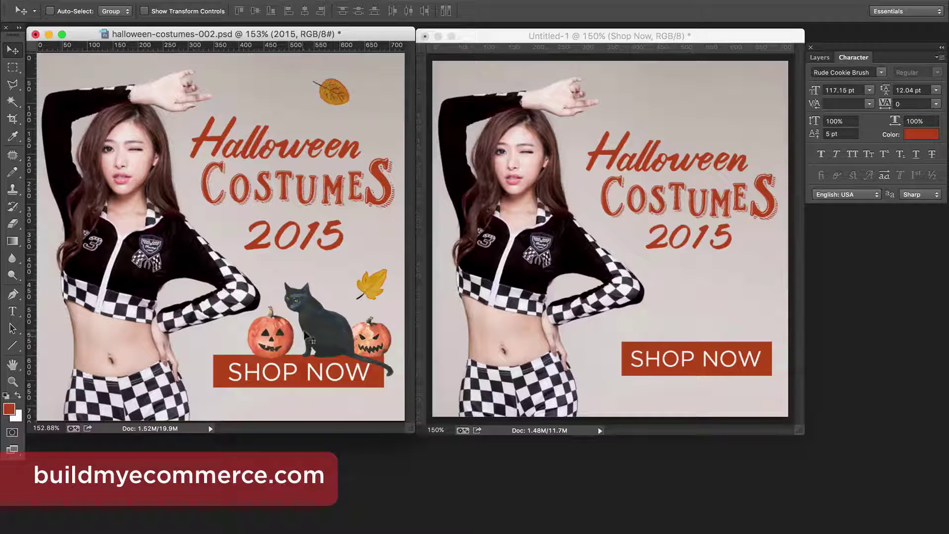
{"action": "left_click", "coordinate": [528, 125]}
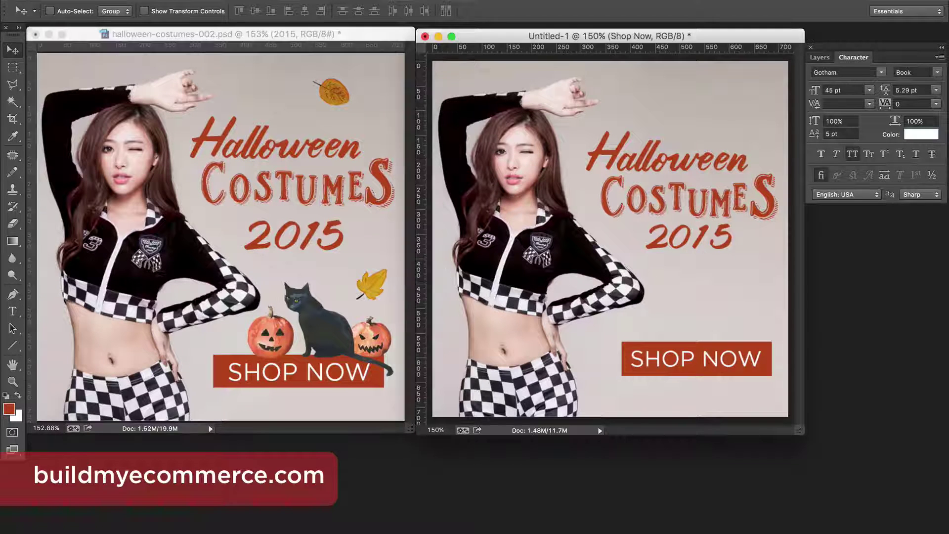
Open Black Cat.png, Jackolantern1.png and Jackolantern2.png together from the Halloween folder in _assets.
{"action": "left_click", "coordinate": [118, 1]}
{"action": "left_click", "coordinate": [121, 8]}
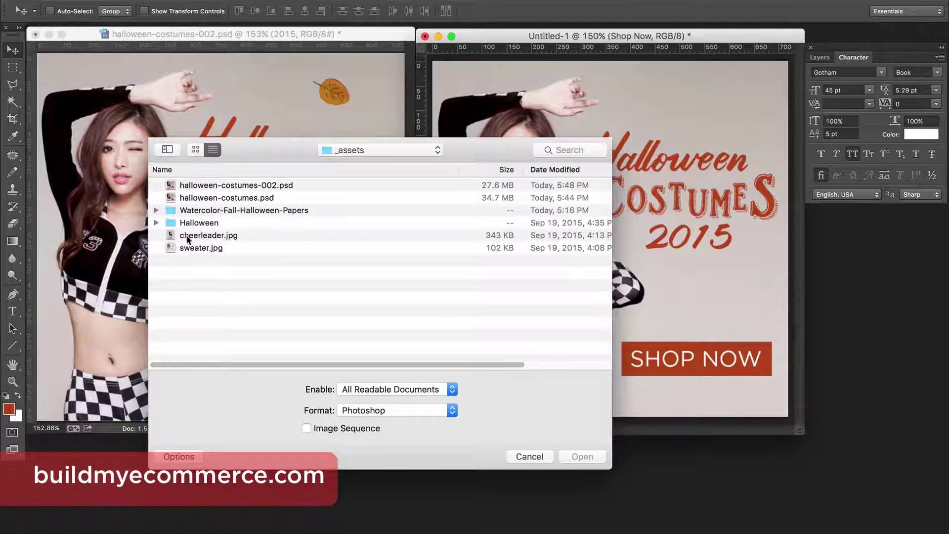
{"action": "left_click", "coordinate": [163, 221]}
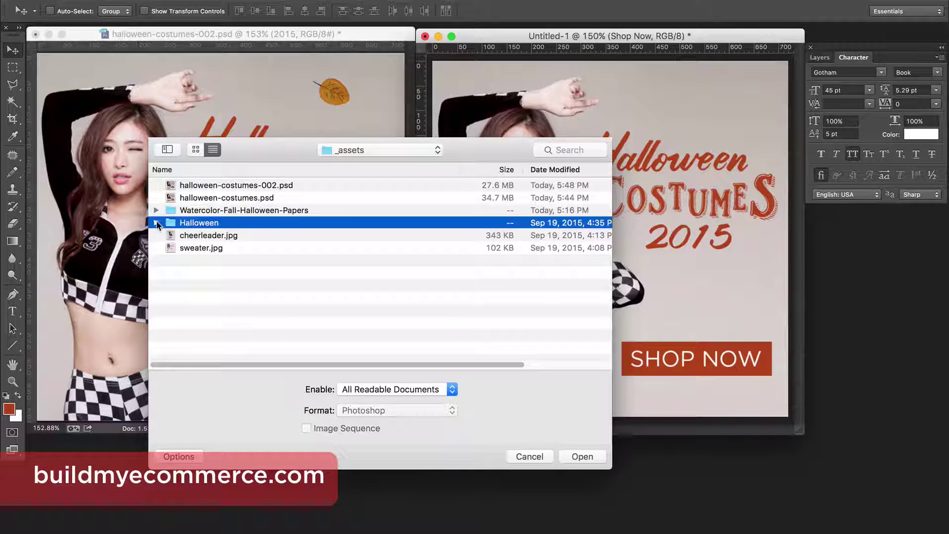
{"action": "left_click", "coordinate": [156, 222]}
{"action": "left_click_drag", "start_coordinate": [265, 239], "coordinate": [270, 262]}
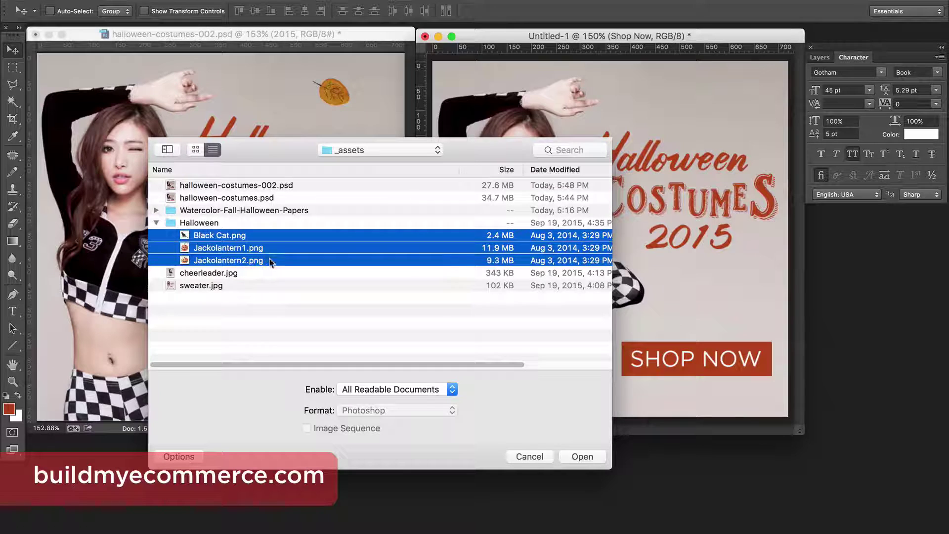
{"action": "left_click", "coordinate": [583, 456]}
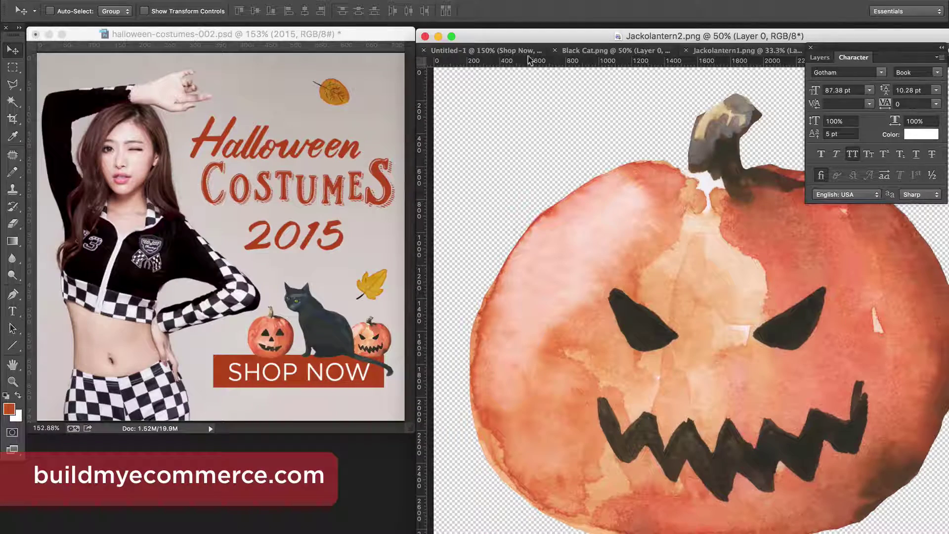
Detach Jackolantern1.png, Jackolantern2.png and Black Cat.png into separate floating document windows.
{"action": "left_click", "coordinate": [725, 52]}
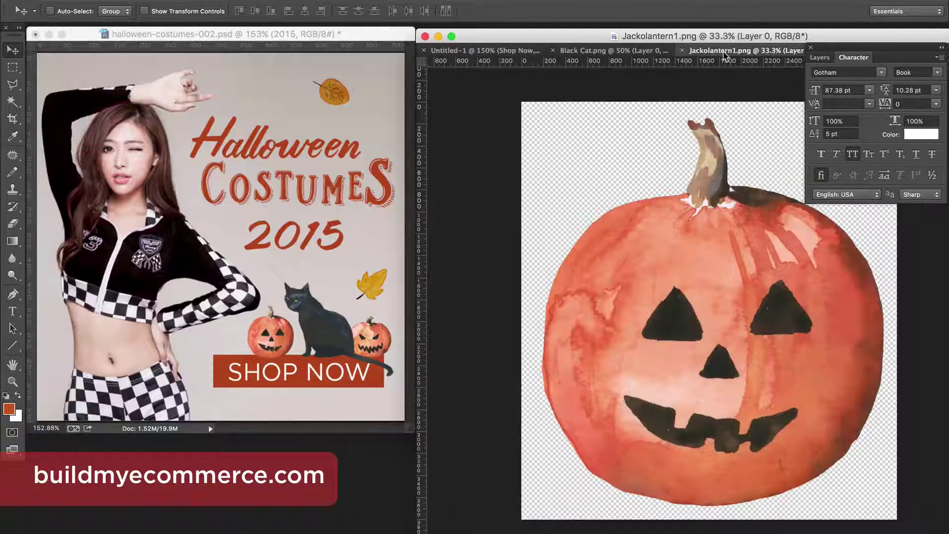
{"action": "left_click_drag", "start_coordinate": [725, 51], "coordinate": [470, 161]}
{"action": "left_click", "coordinate": [769, 50]}
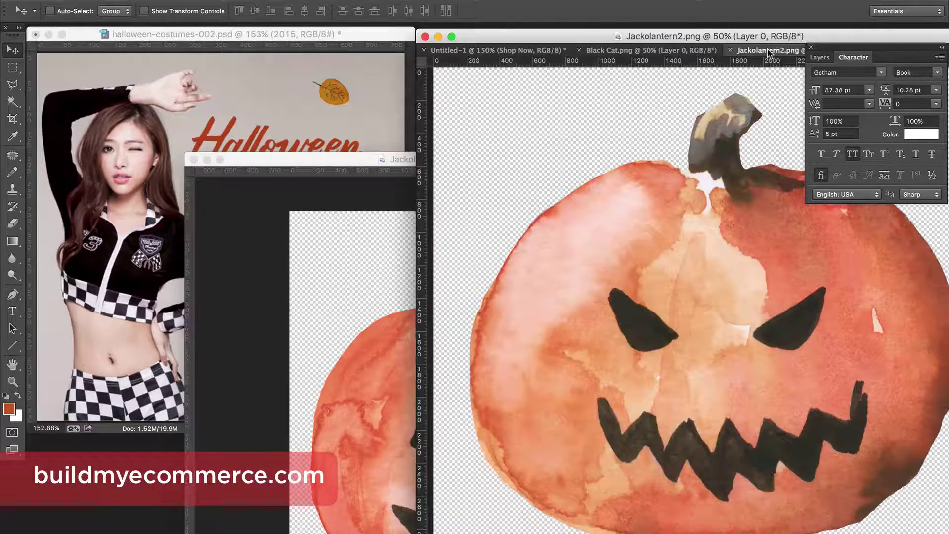
{"action": "left_click_drag", "start_coordinate": [770, 50], "coordinate": [356, 223]}
{"action": "left_click", "coordinate": [490, 127]}
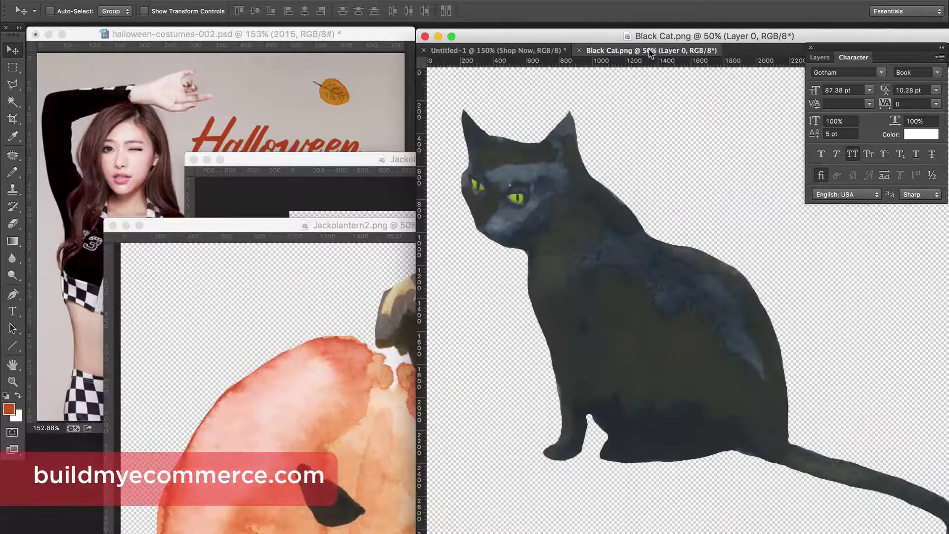
{"action": "left_click_drag", "start_coordinate": [651, 55], "coordinate": [166, 324]}
Copy the pumpkin from Jackolantern2.png into Untitled-1 and display the banner's layers.
{"action": "left_click", "coordinate": [328, 227]}
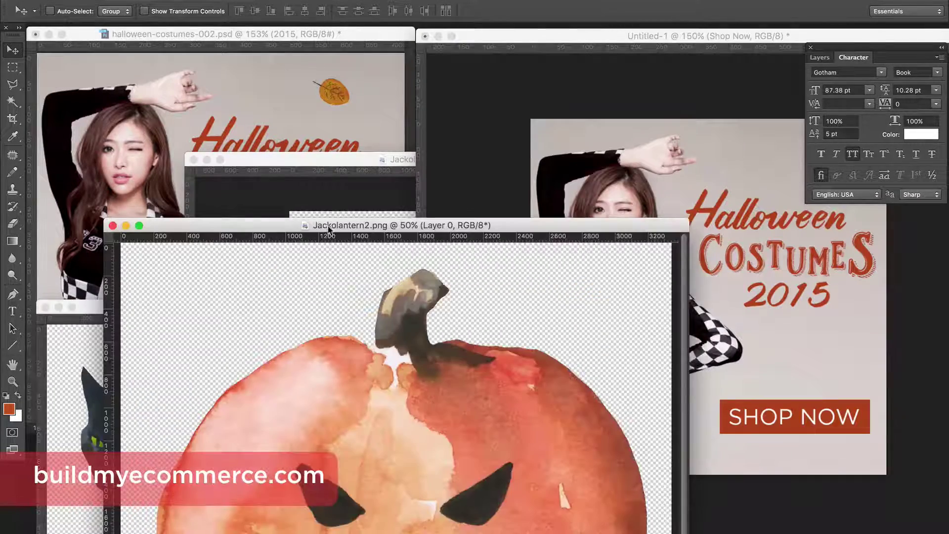
{"action": "left_click_drag", "start_coordinate": [361, 218], "coordinate": [335, 138]}
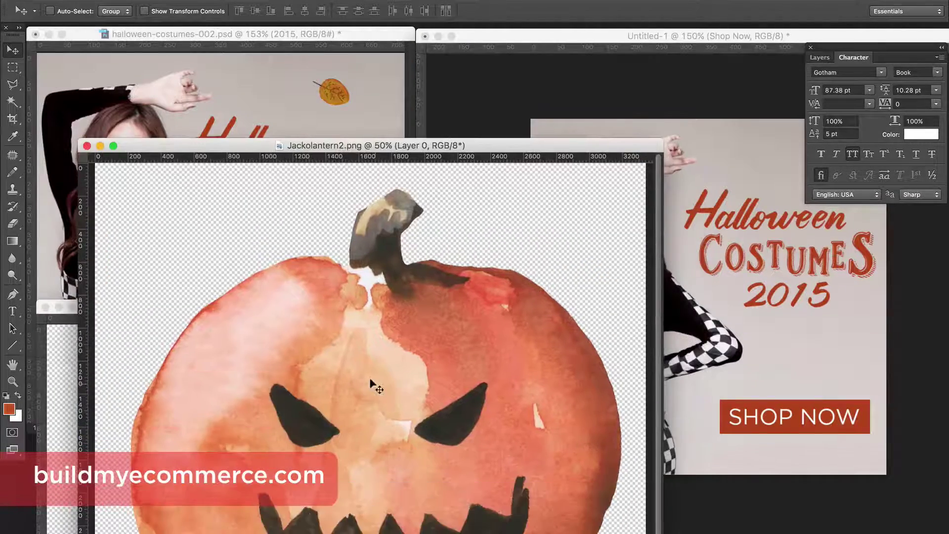
{"action": "left_click_drag", "start_coordinate": [371, 383], "coordinate": [747, 332]}
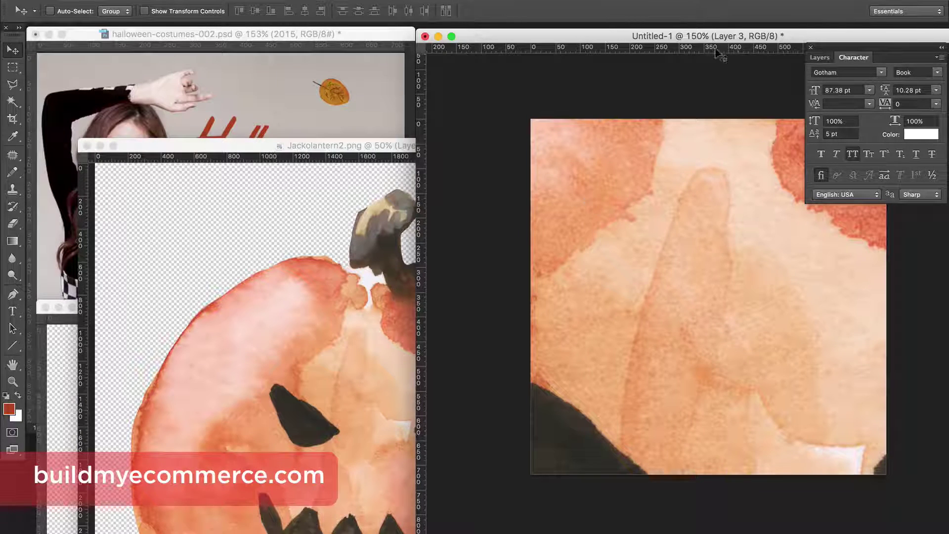
{"action": "left_click", "coordinate": [819, 58]}
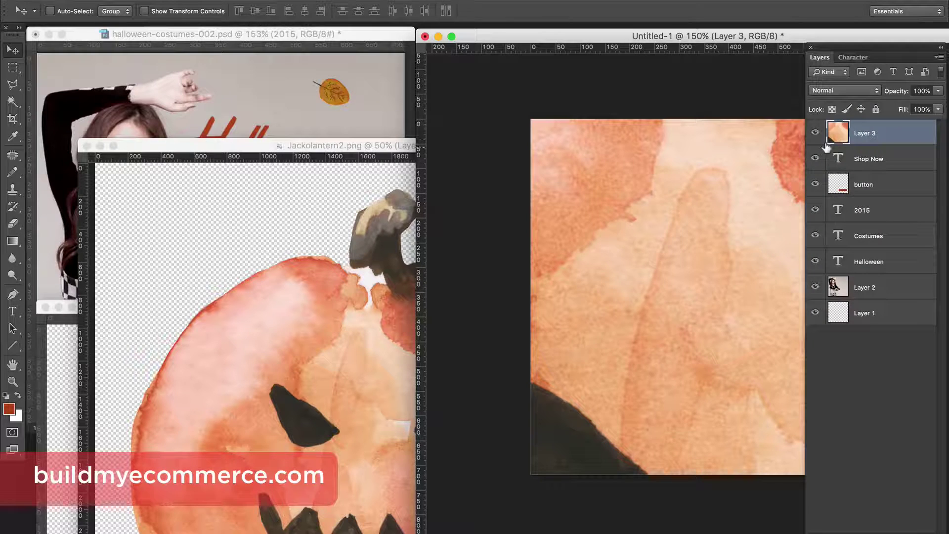
{"action": "key", "text": "super+t"}
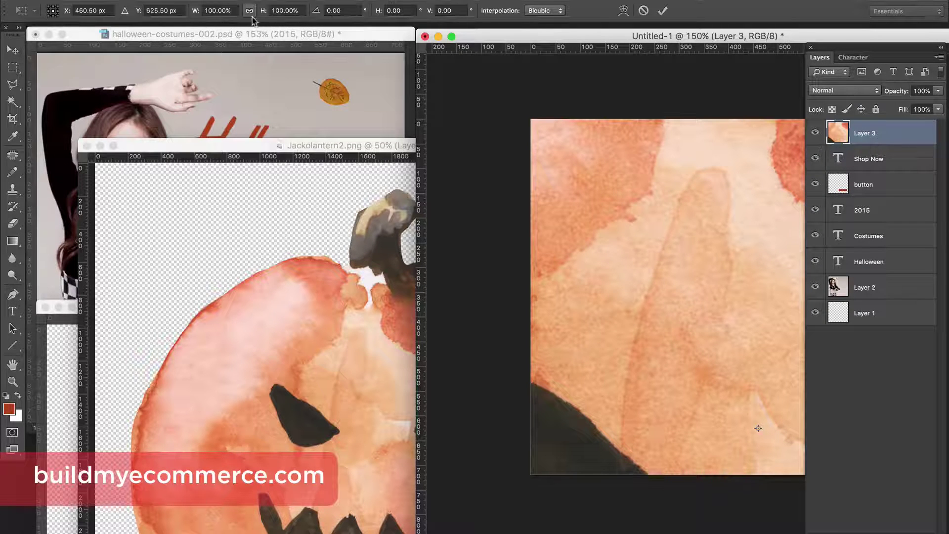
{"action": "left_click", "coordinate": [230, 12]}
{"action": "type", "text": "58"}
{"action": "key", "text": "Tab"}
{"action": "left_click_drag", "start_coordinate": [231, 12], "coordinate": [201, 25]}
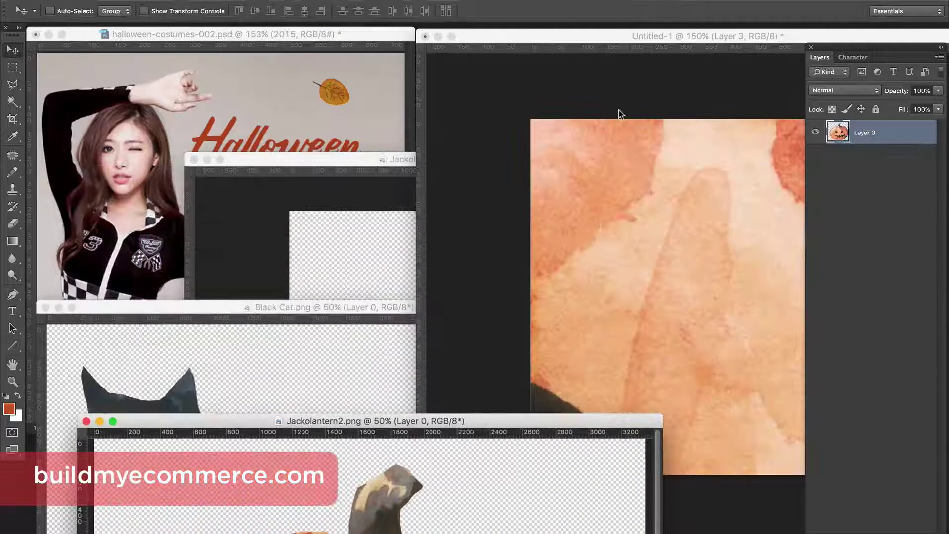
Scale the pumpkin layer in Untitled-1 proportionally to 5% and place it at the Shop Now button's upper-left corner.
{"action": "left_click", "coordinate": [619, 111]}
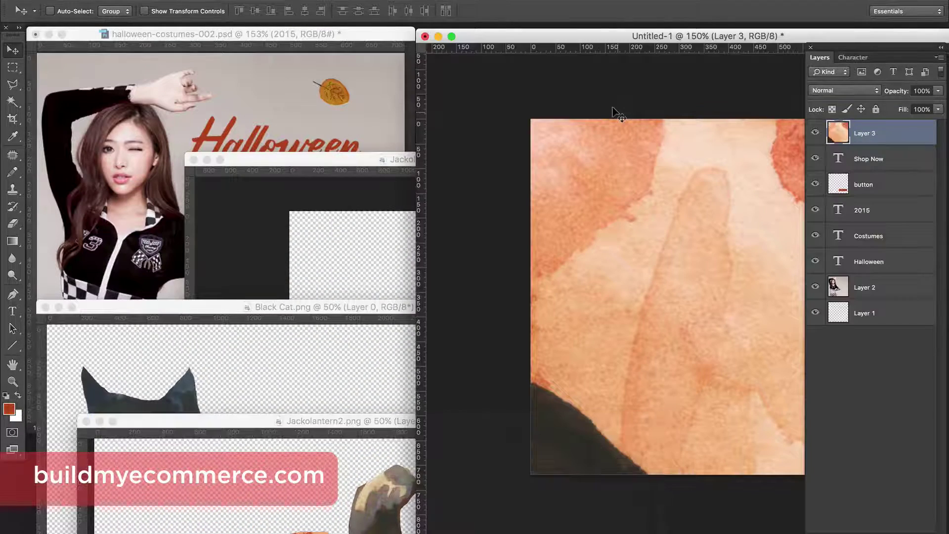
{"action": "key", "text": "ctrl+t"}
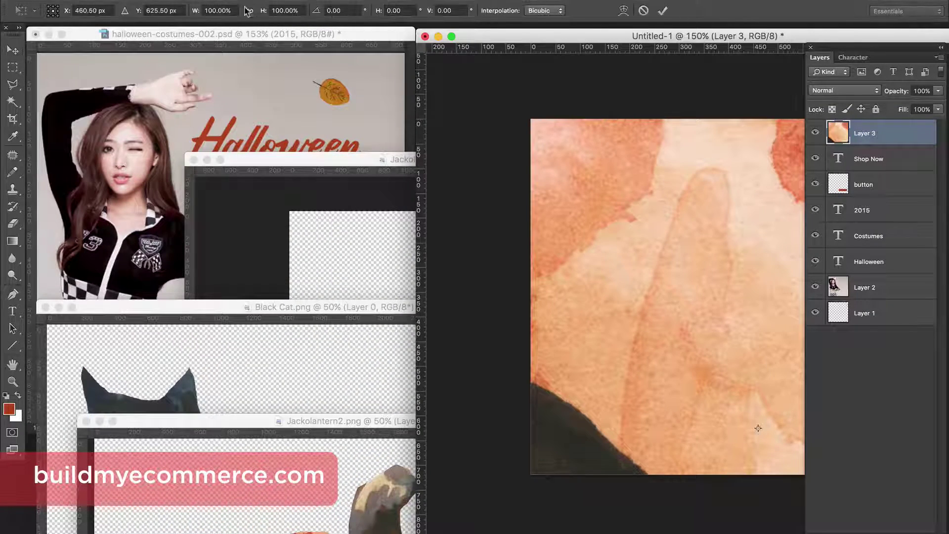
{"action": "mouse_move", "coordinate": [258, 9]}
{"action": "left_mouse_down"}
{"action": "mouse_move", "coordinate": [199, 20]}
{"action": "mouse_move", "coordinate": [262, 11]}
{"action": "left_mouse_up"}
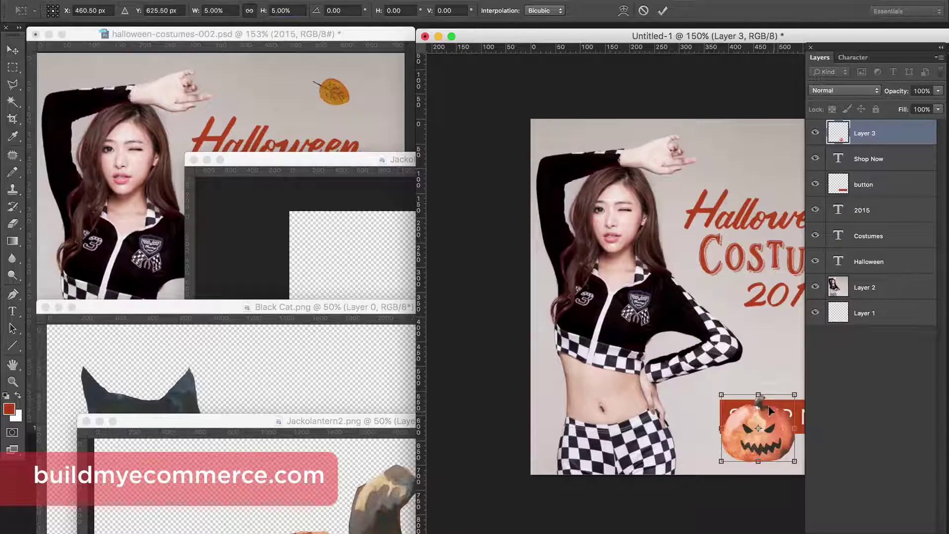
{"action": "left_click_drag", "start_coordinate": [769, 411], "coordinate": [732, 377]}
{"action": "key", "text": "Return"}
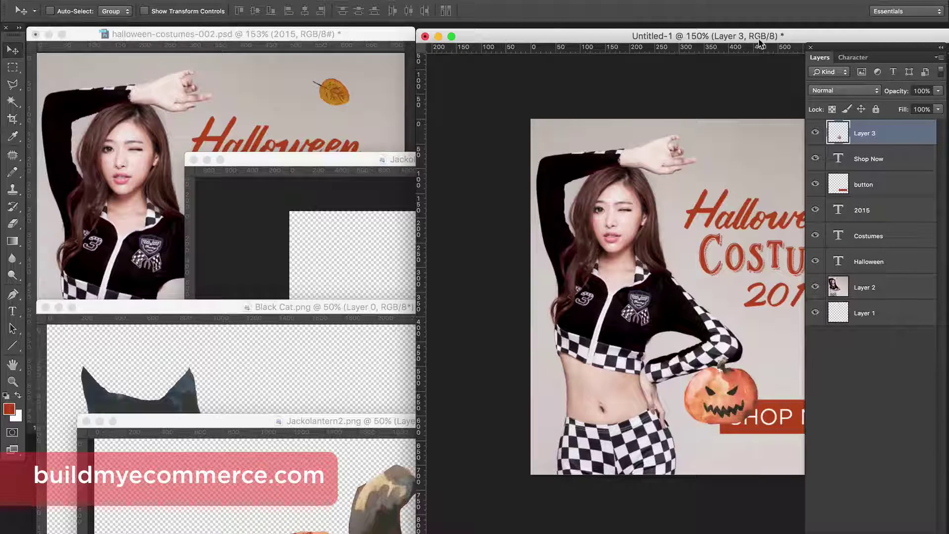
Move the pumpkin to the right part of the Shop Now button and shrink it proportionally so it sits near the button's top edge.
{"action": "left_click_drag", "start_coordinate": [696, 42], "coordinate": [668, 40]}
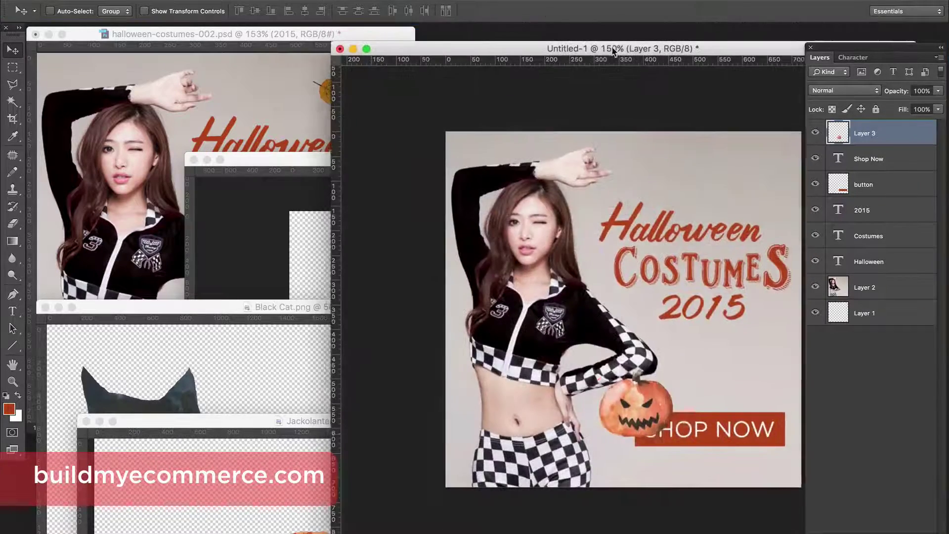
{"action": "left_click_drag", "start_coordinate": [638, 411], "coordinate": [752, 430]}
{"action": "key", "text": "super+t"}
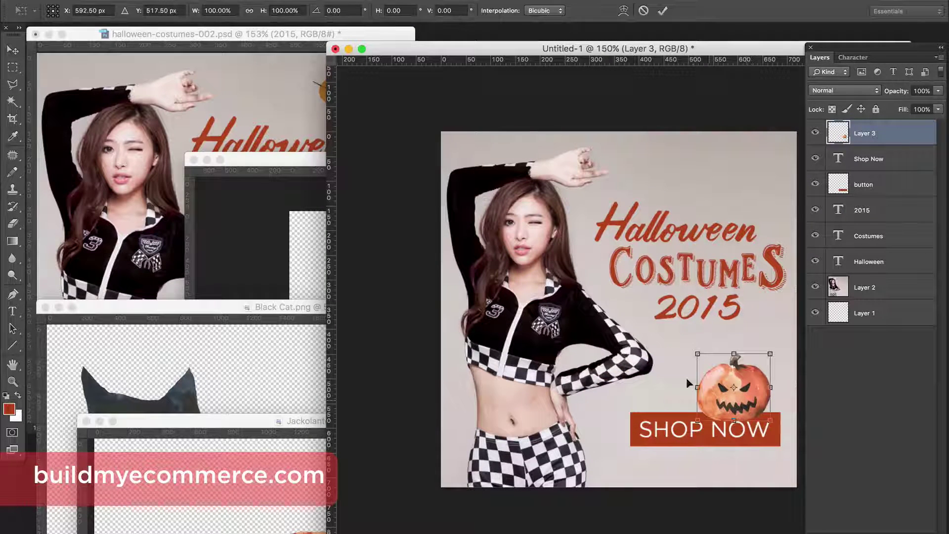
{"action": "left_click_drag", "start_coordinate": [693, 352], "coordinate": [712, 370]}
{"action": "key", "text": "Return"}
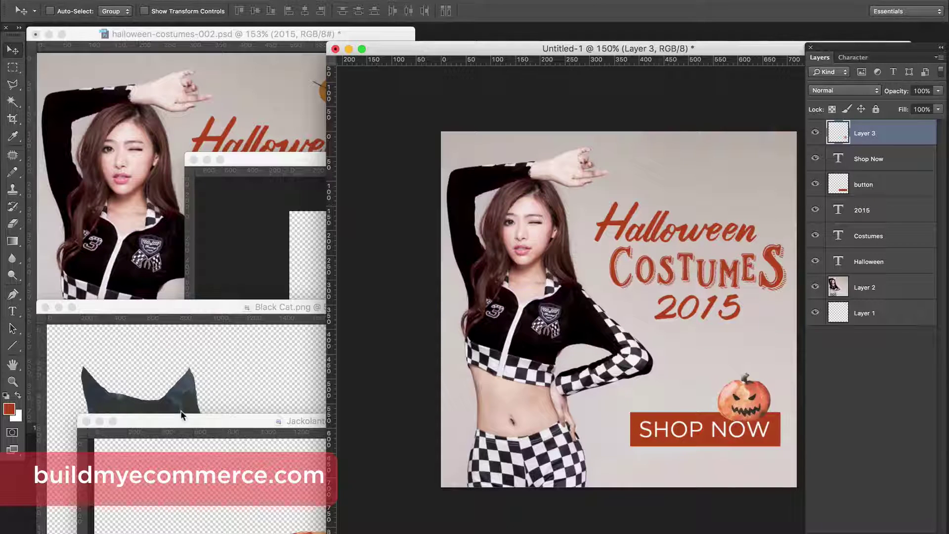
Compare with the finished banner, move the pumpkin over the button's upper-right corner and scale it down slightly.
{"action": "left_click", "coordinate": [206, 123]}
{"action": "left_click", "coordinate": [690, 408]}
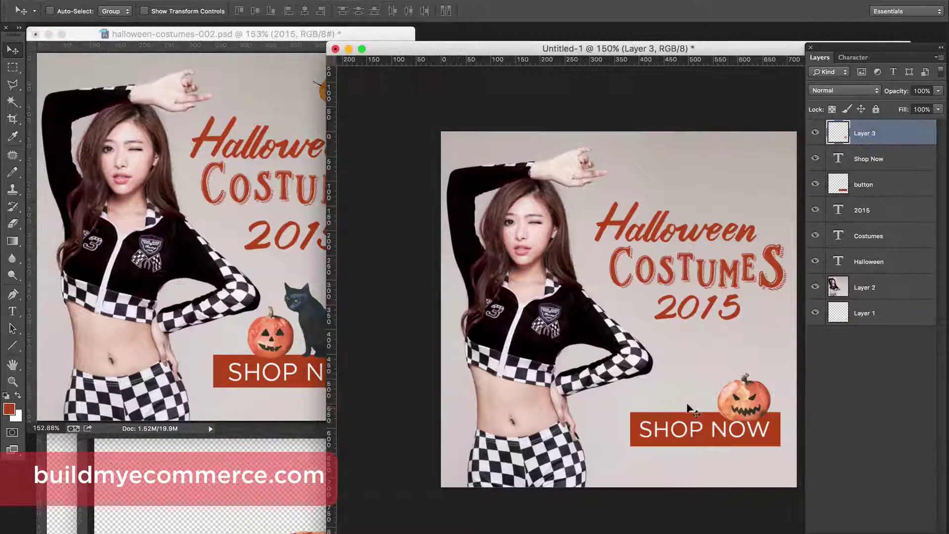
{"action": "left_click_drag", "start_coordinate": [730, 402], "coordinate": [752, 409]}
{"action": "key", "text": "ctrl+t"}
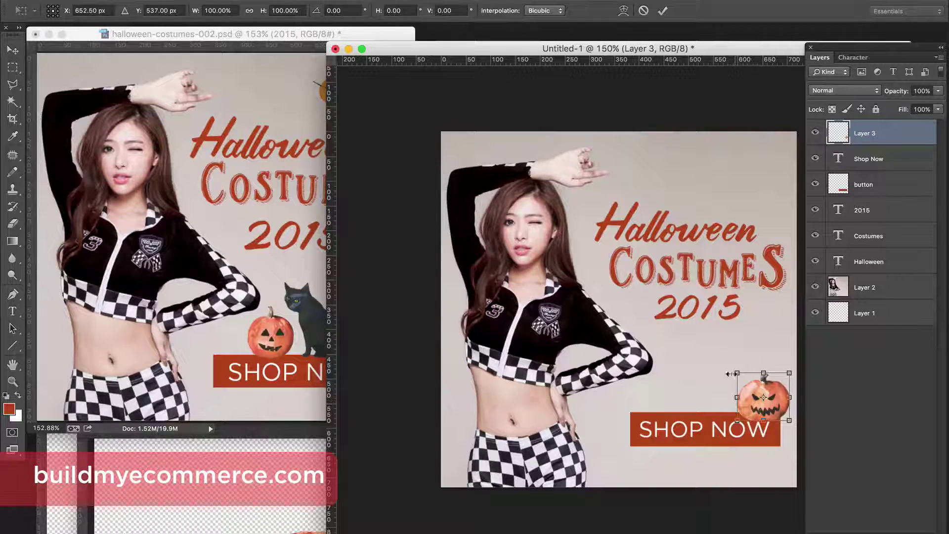
{"action": "left_click_drag", "start_coordinate": [737, 373], "coordinate": [741, 376]}
{"action": "key", "text": "Return"}
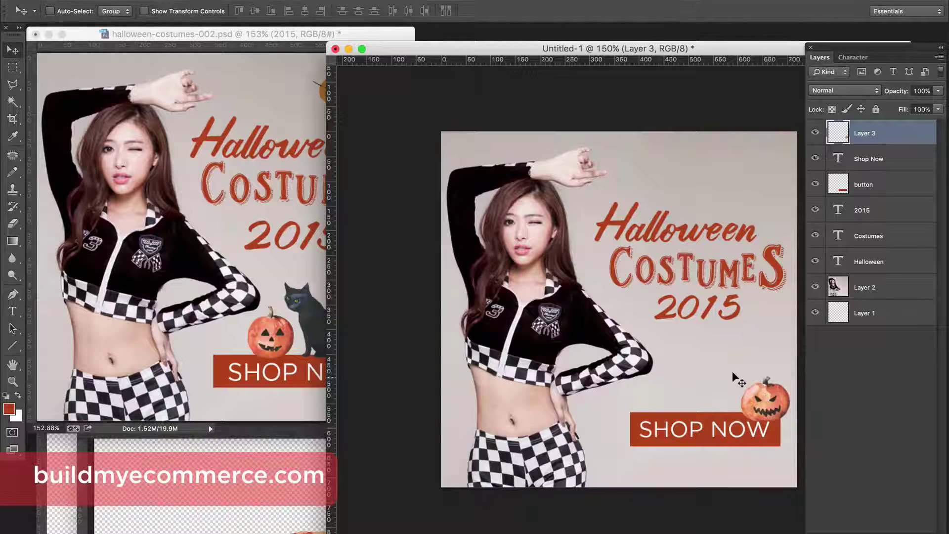
Nudge the pumpkin up so it rests on the Shop Now button's top edge.
{"action": "key", "text": "Up"}
{"action": "key", "text": "Up"}
{"action": "key", "text": "Up"}
{"action": "key", "text": "Up"}
{"action": "key", "text": "Up"}
{"action": "key", "text": "Up"}
{"action": "key", "text": "Up"}
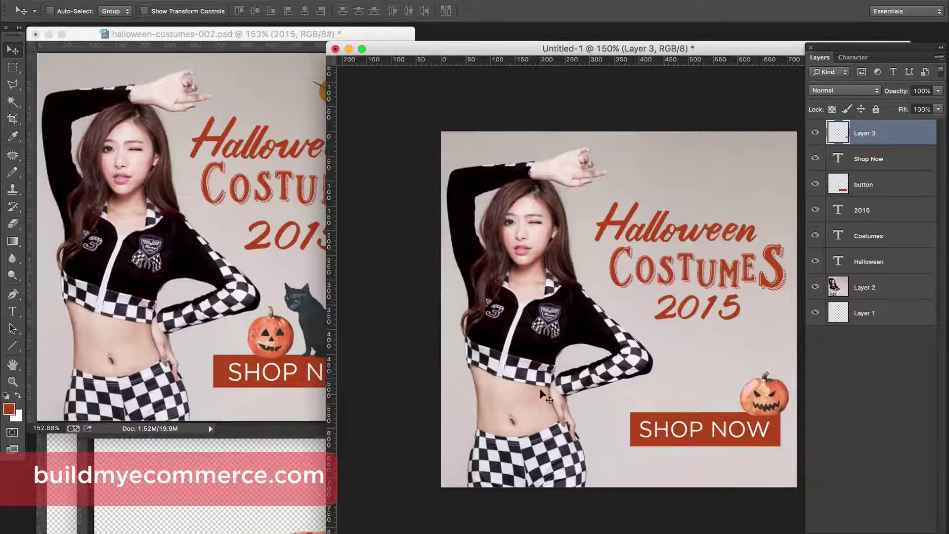
Move the Jackolantern2.png window out of the way and copy the cat from Black Cat.png into Untitled-1.
{"action": "left_click", "coordinate": [305, 482]}
{"action": "left_click_drag", "start_coordinate": [361, 426], "coordinate": [503, 232]}
{"action": "left_click", "coordinate": [190, 441]}
{"action": "left_click_drag", "start_coordinate": [571, 227], "coordinate": [421, 395]}
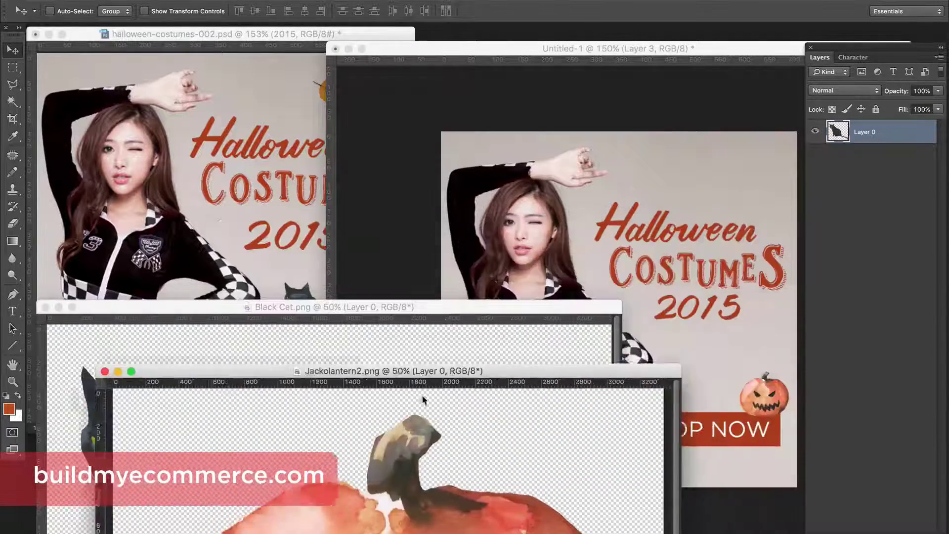
{"action": "left_click", "coordinate": [445, 354]}
{"action": "left_click_drag", "start_coordinate": [293, 403], "coordinate": [597, 221]}
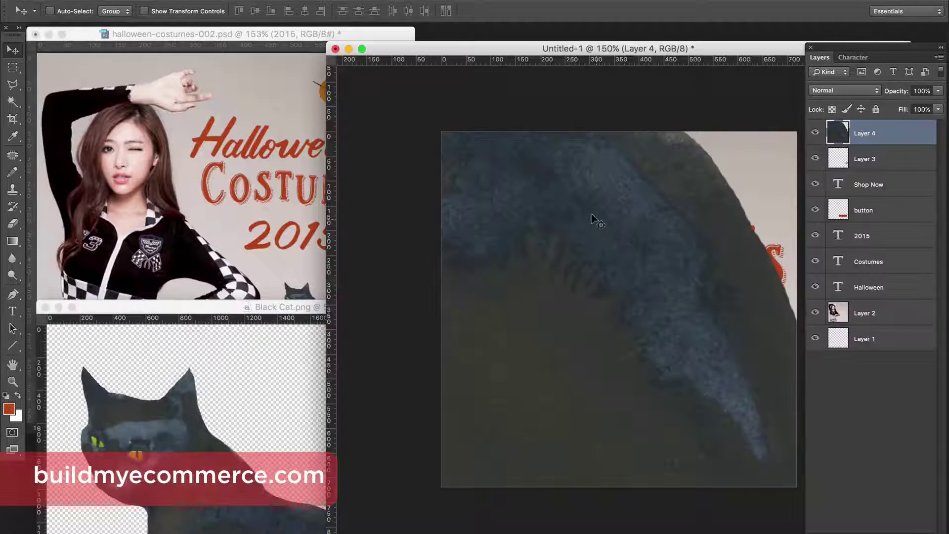
Scale the black cat layer proportionally to 11% width and height.
{"action": "key", "text": "super+t"}
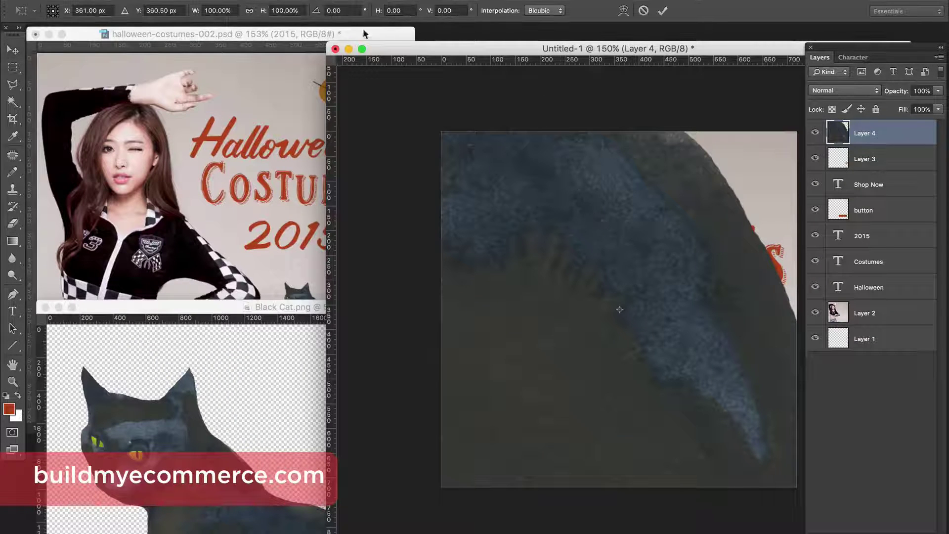
{"action": "left_click", "coordinate": [249, 11]}
{"action": "left_click", "coordinate": [277, 10]}
{"action": "type", "text": "51"}
{"action": "key", "text": "Return"}
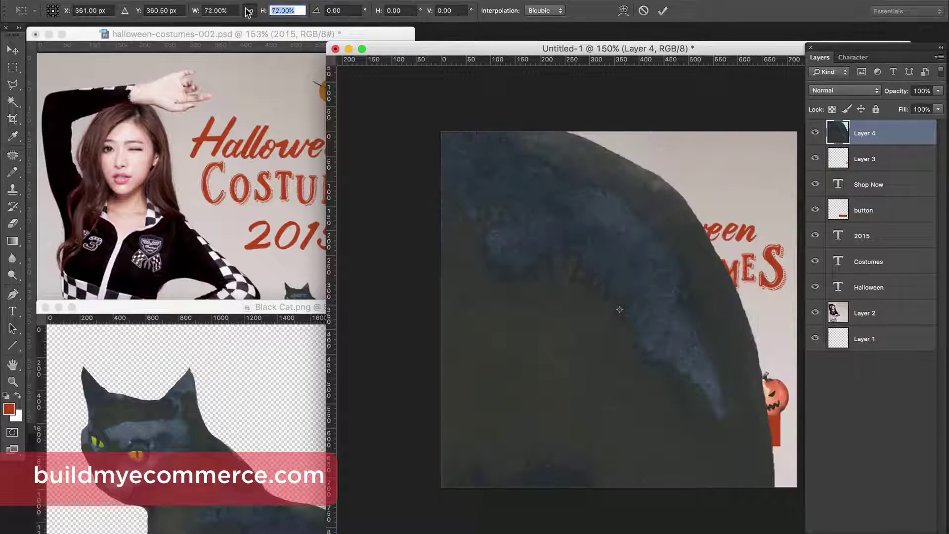
{"action": "type", "text": "12"}
{"action": "key", "text": "Return"}
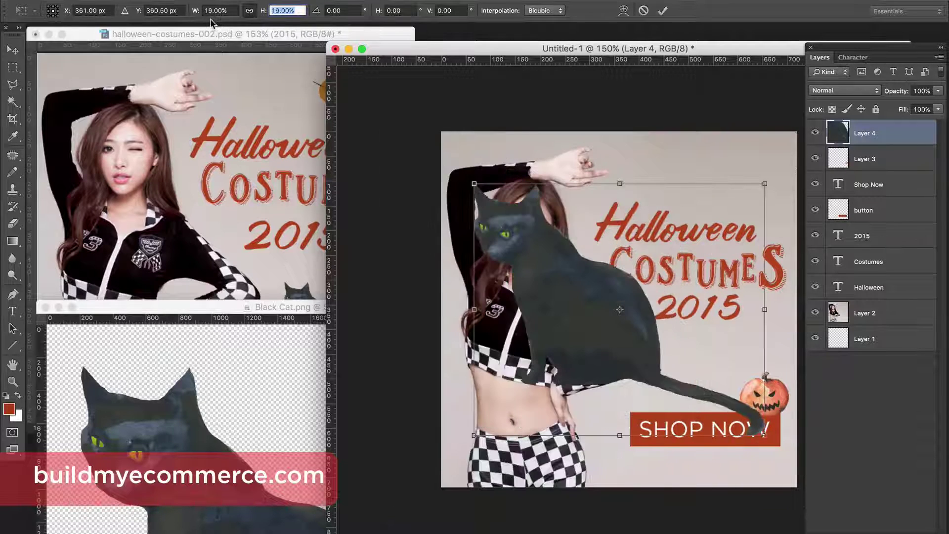
{"action": "type", "text": "11"}
{"action": "key", "text": "Return"}
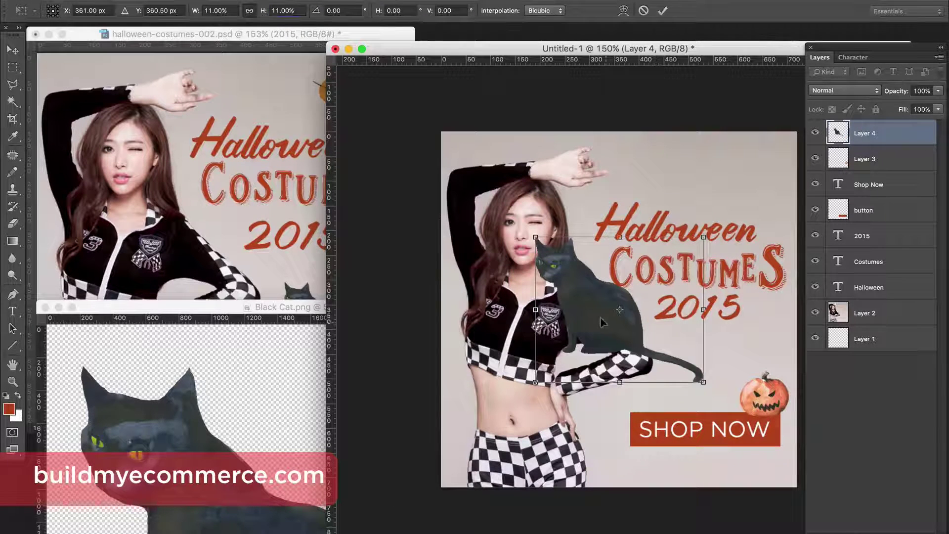
Place the cat on the Shop Now button beside the pumpkin, scale it down further and commit the transform.
{"action": "left_click_drag", "start_coordinate": [602, 323], "coordinate": [697, 387]}
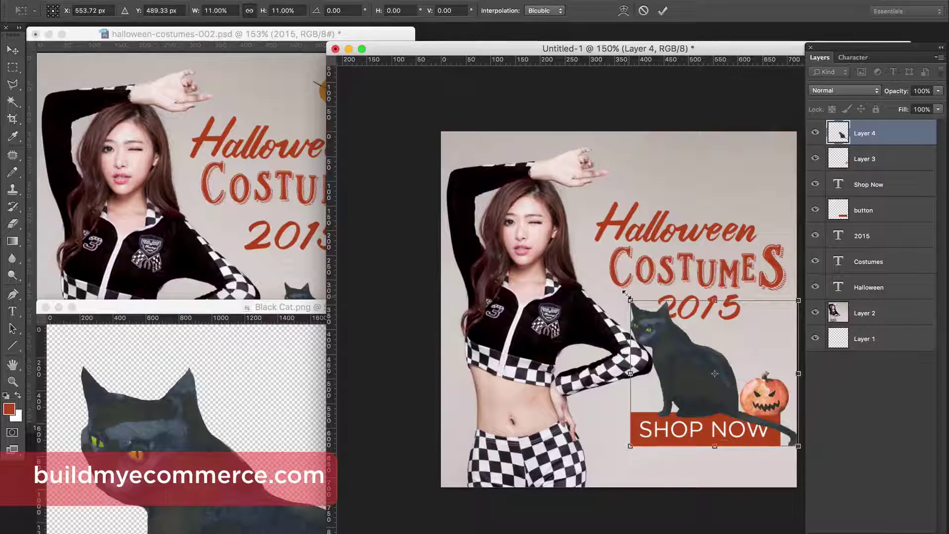
{"action": "left_click_drag", "start_coordinate": [624, 292], "coordinate": [698, 353]}
{"action": "key", "text": "Return"}
{"action": "left_click", "coordinate": [241, 412]}
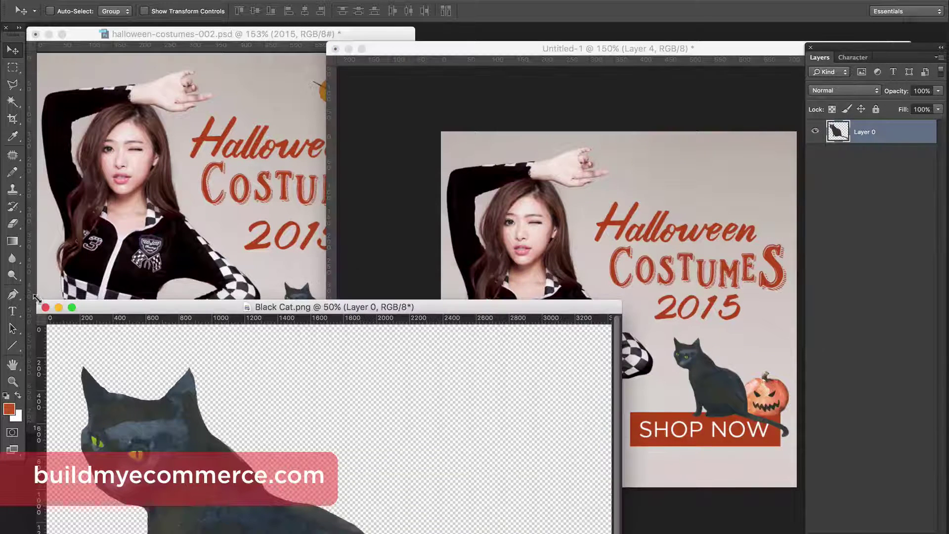
Close the Black Cat.png and Jackolantern2.png documents and bring Jackolantern1.png forward.
{"action": "left_click", "coordinate": [45, 307]}
{"action": "left_click_drag", "start_coordinate": [199, 399], "coordinate": [319, 159]}
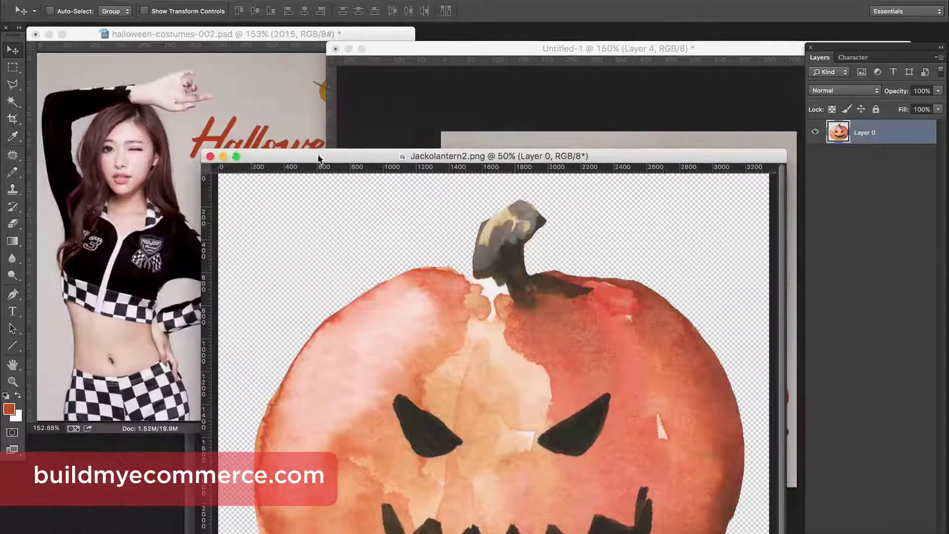
{"action": "left_click", "coordinate": [210, 157]}
{"action": "key", "text": "ctrl+Tab"}
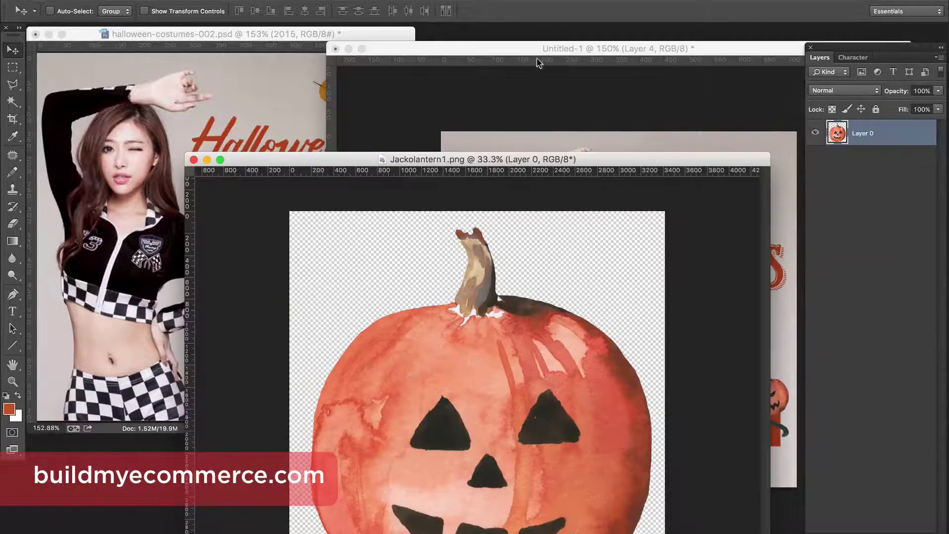
Copy the pumpkin from Jackolantern1.png into Untitled-1 and close the source document.
{"action": "left_click_drag", "start_coordinate": [537, 160], "coordinate": [448, 123]}
{"action": "left_click_drag", "start_coordinate": [416, 353], "coordinate": [593, 354]}
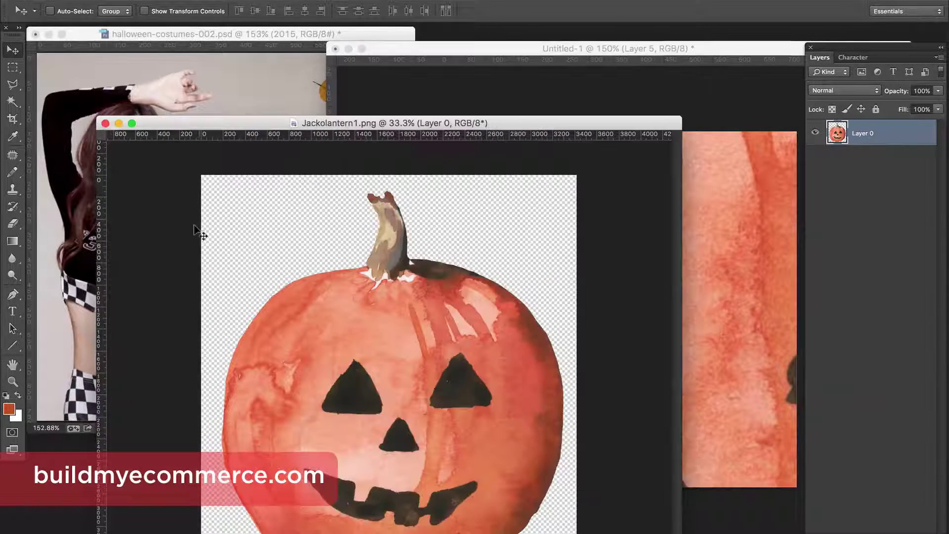
{"action": "left_click", "coordinate": [195, 229]}
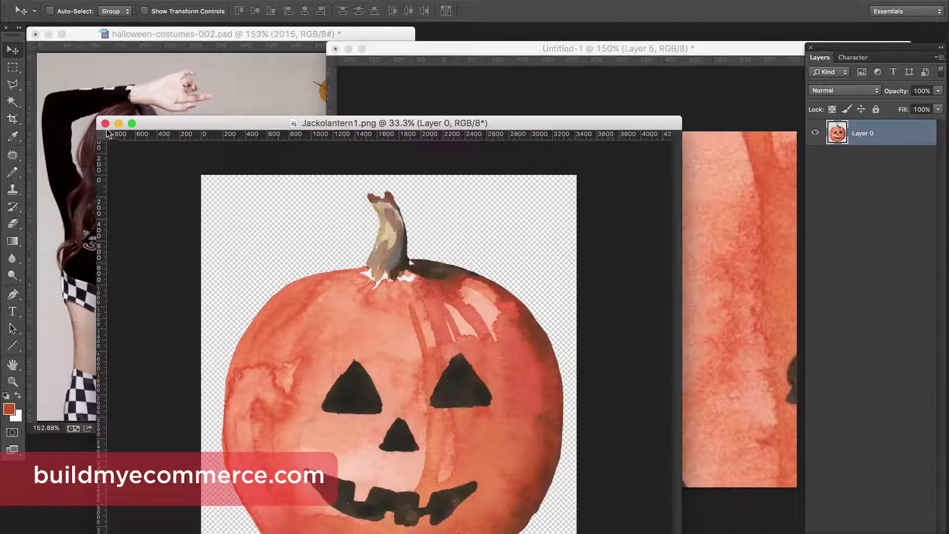
{"action": "left_click", "coordinate": [104, 124]}
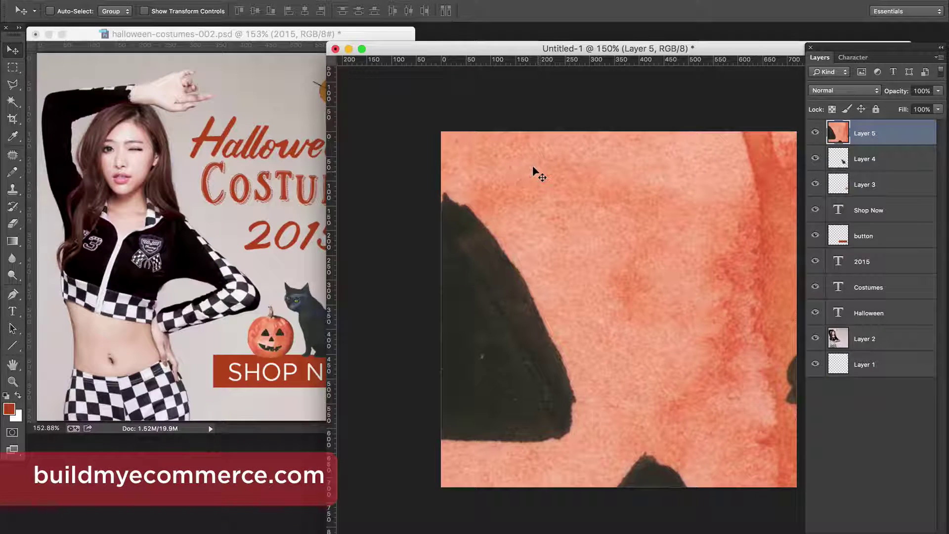
Scale the newly added pumpkin layer proportionally to 3% width and height.
{"action": "key", "text": "ctrl+t"}
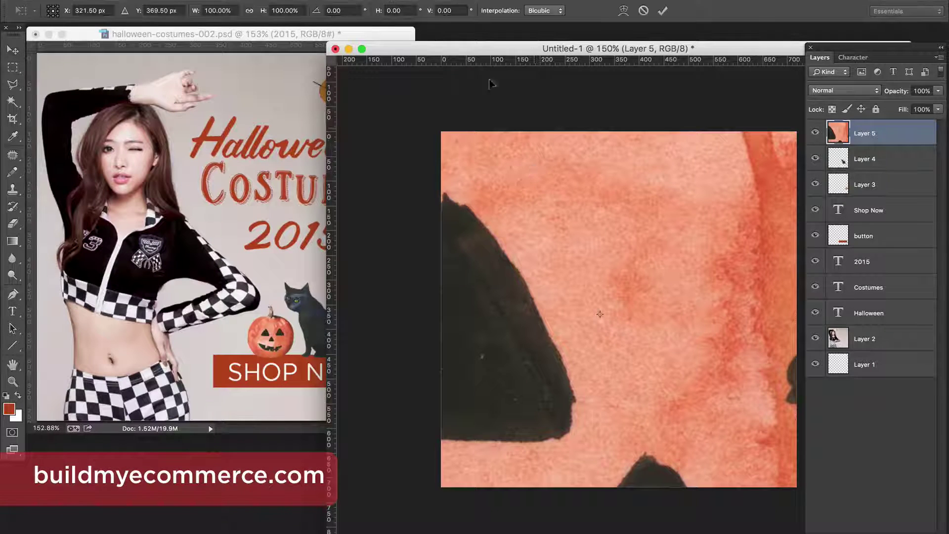
{"action": "left_click", "coordinate": [251, 12]}
{"action": "type", "text": "8"}
{"action": "key", "text": "Tab"}
{"action": "type", "text": "7"}
{"action": "key", "text": "Return"}
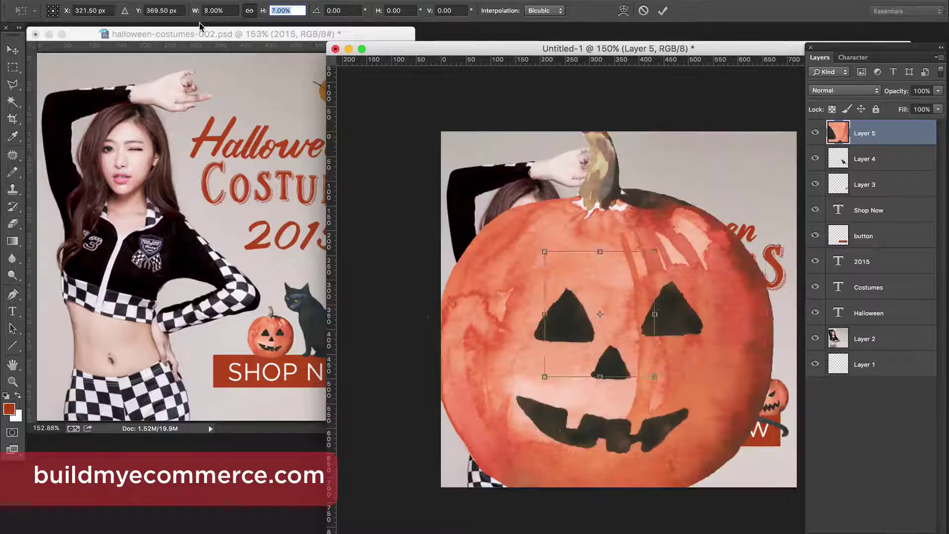
{"action": "key", "text": "shift+Tab"}
{"action": "type", "text": "4"}
{"action": "key", "text": "Tab"}
{"action": "type", "text": "4"}
{"action": "key", "text": "Return"}
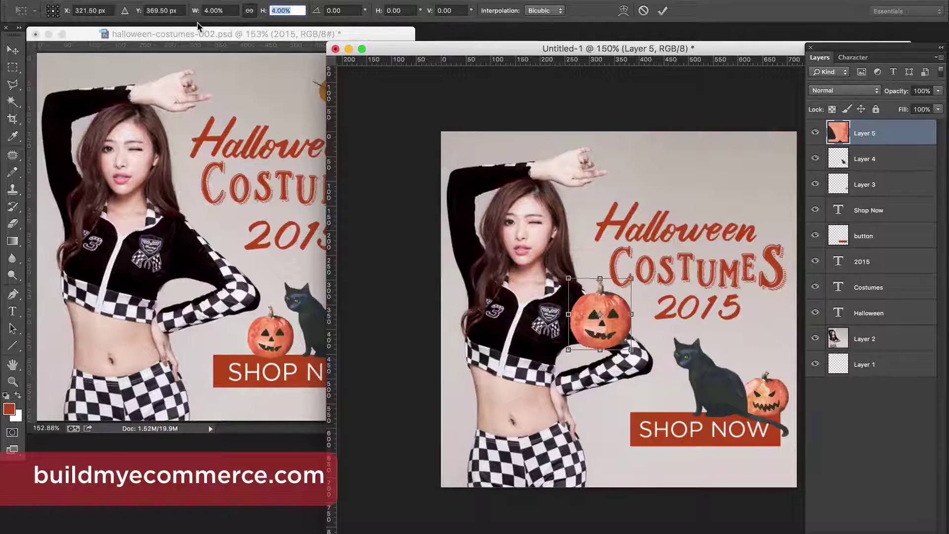
{"action": "type", "text": "3"}
{"action": "key", "text": "Return"}
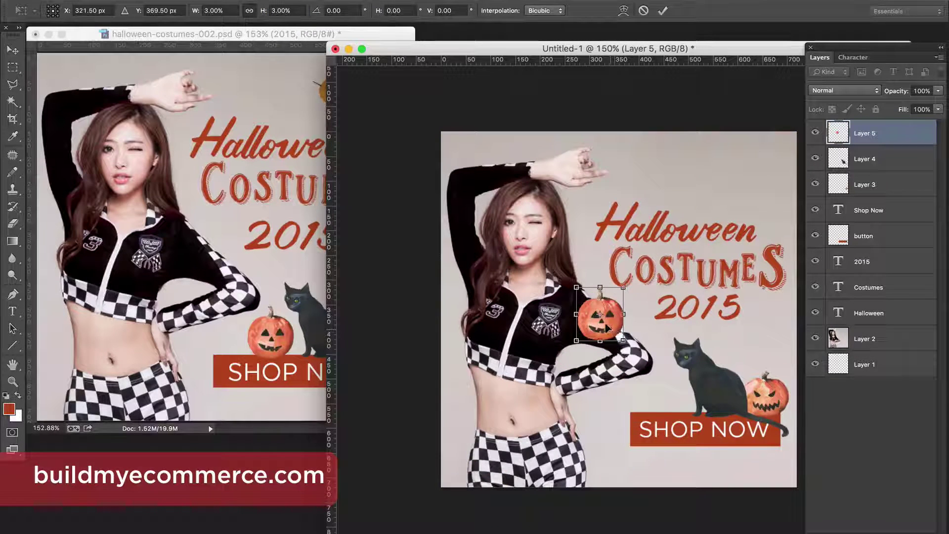
Place the new pumpkin on the Shop Now button in front of the cat, commit the transform and compare with halloween-costumes-002.psd.
{"action": "left_click_drag", "start_coordinate": [615, 331], "coordinate": [679, 405]}
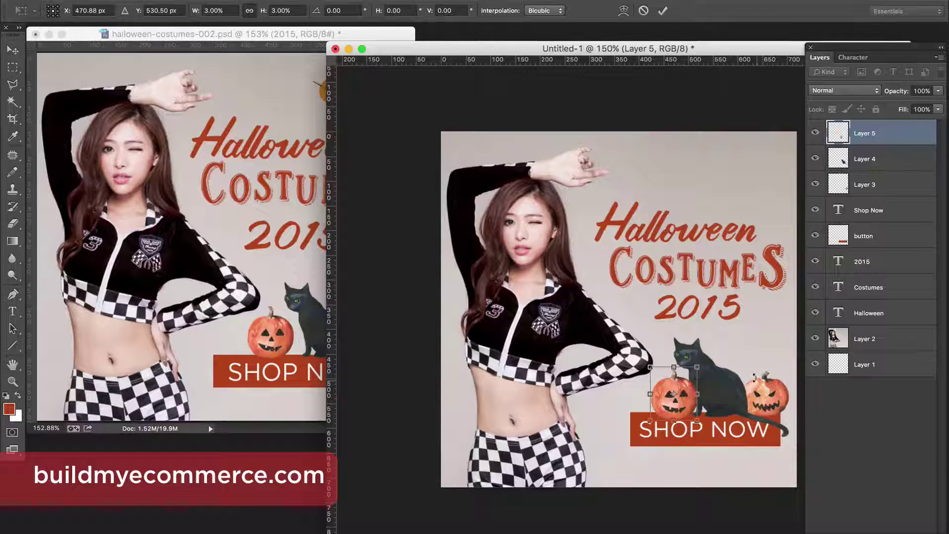
{"action": "key", "text": "Return"}
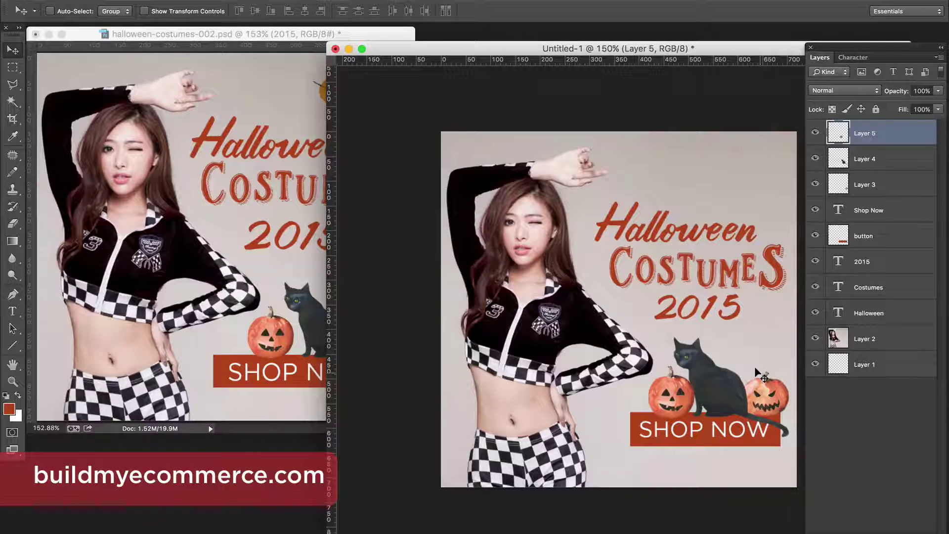
{"action": "left_click_drag", "start_coordinate": [651, 49], "coordinate": [625, 49]}
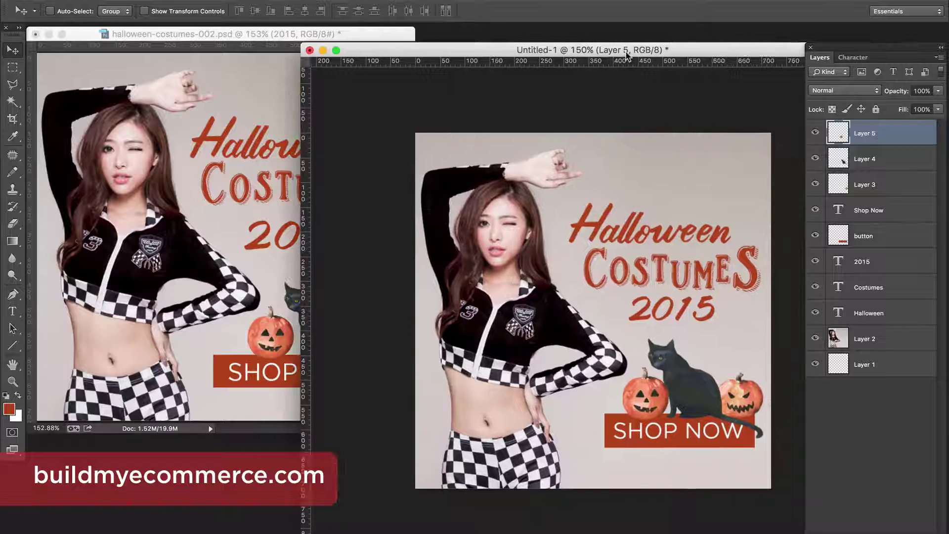
{"action": "left_click", "coordinate": [256, 192]}
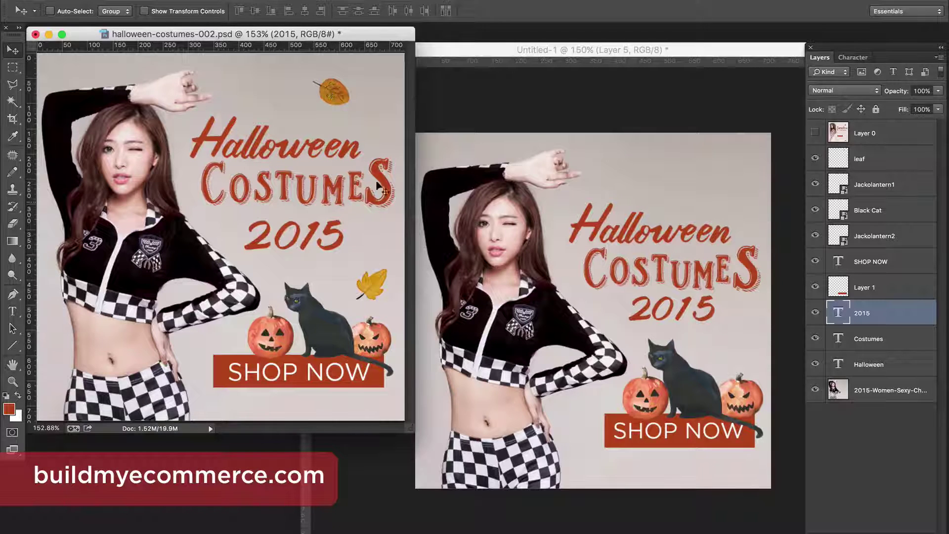
{"action": "left_click", "coordinate": [565, 104]}
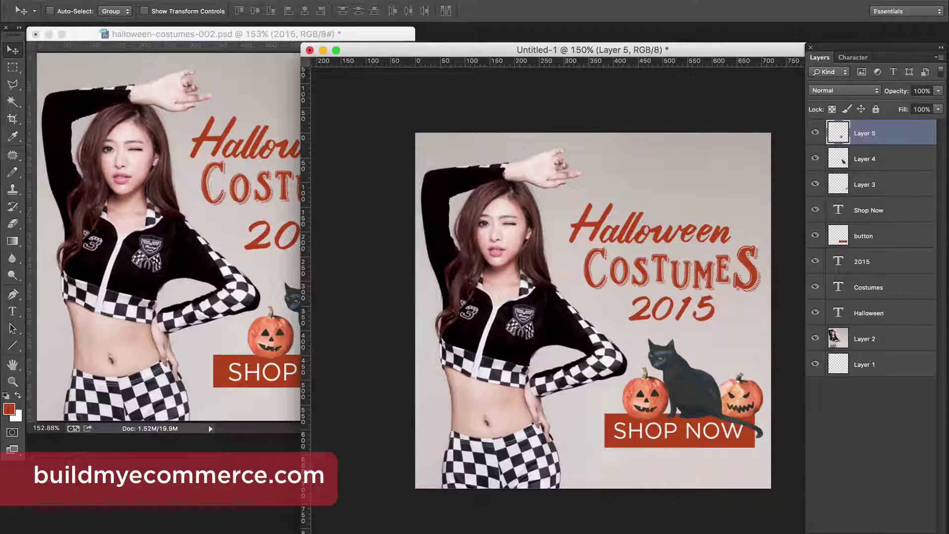
Open Fall 2.jpg and float it in its own window clear of the Untitled-1 banner.
{"action": "left_click", "coordinate": [94, 1]}
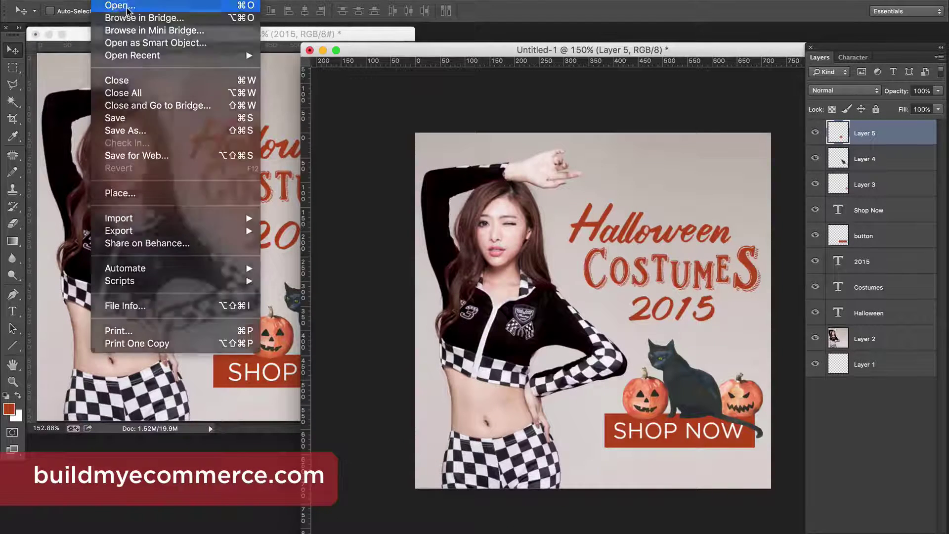
{"action": "left_click", "coordinate": [111, 7]}
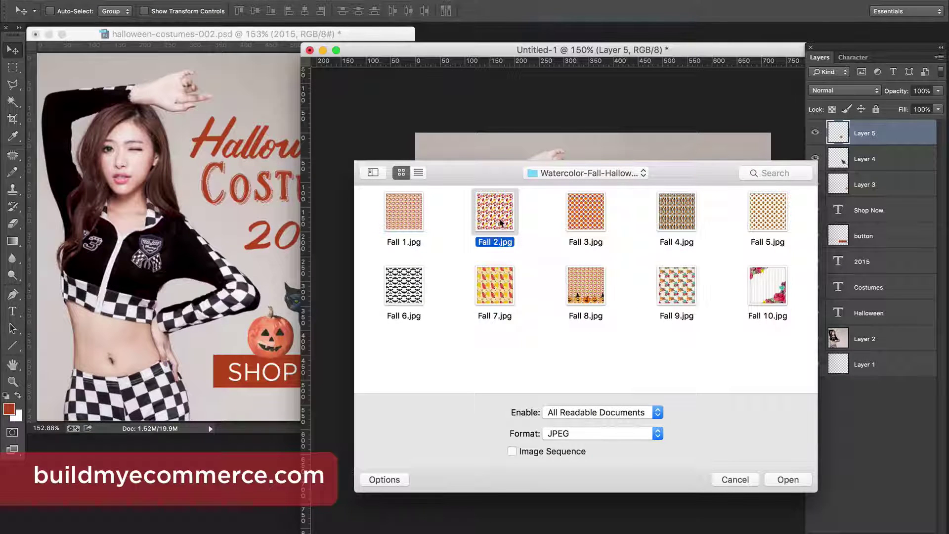
{"action": "left_click", "coordinate": [796, 479]}
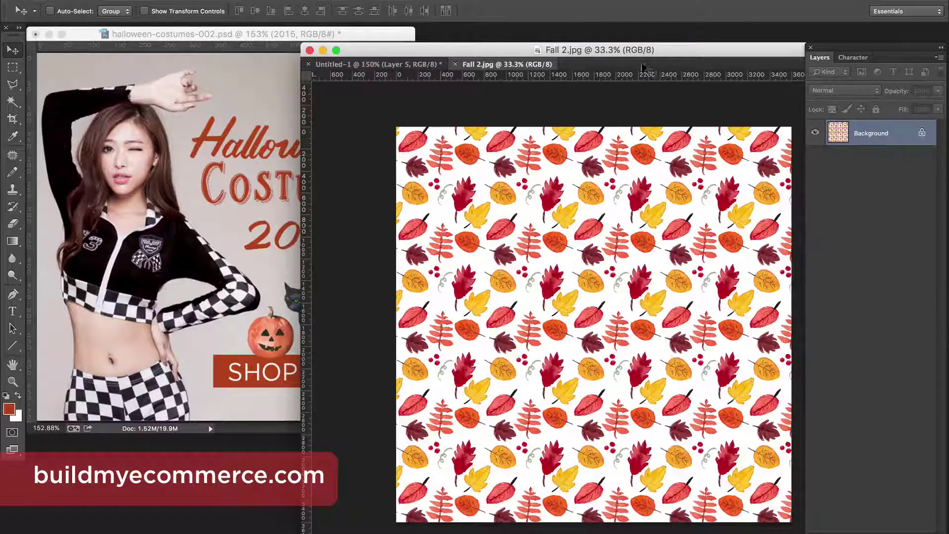
{"action": "left_click_drag", "start_coordinate": [517, 70], "coordinate": [296, 128]}
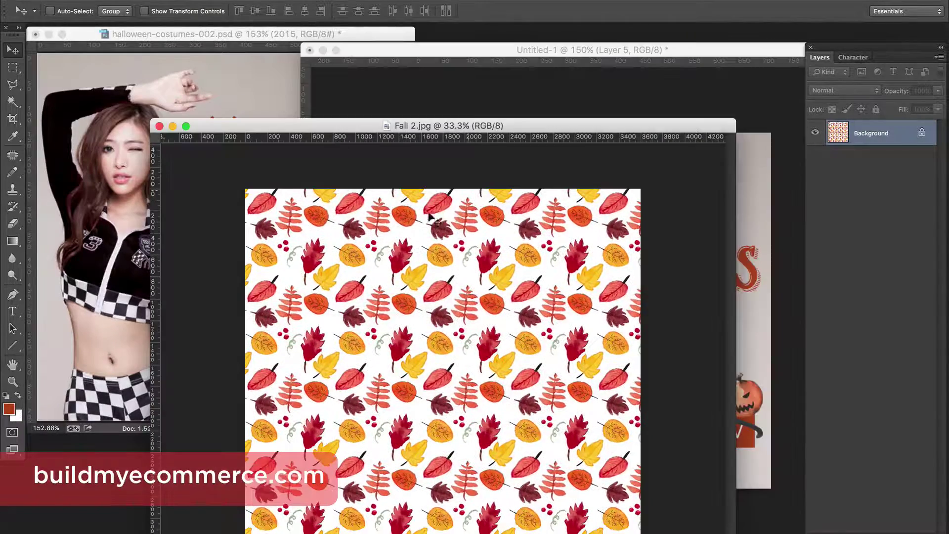
{"action": "left_click_drag", "start_coordinate": [437, 129], "coordinate": [346, 180]}
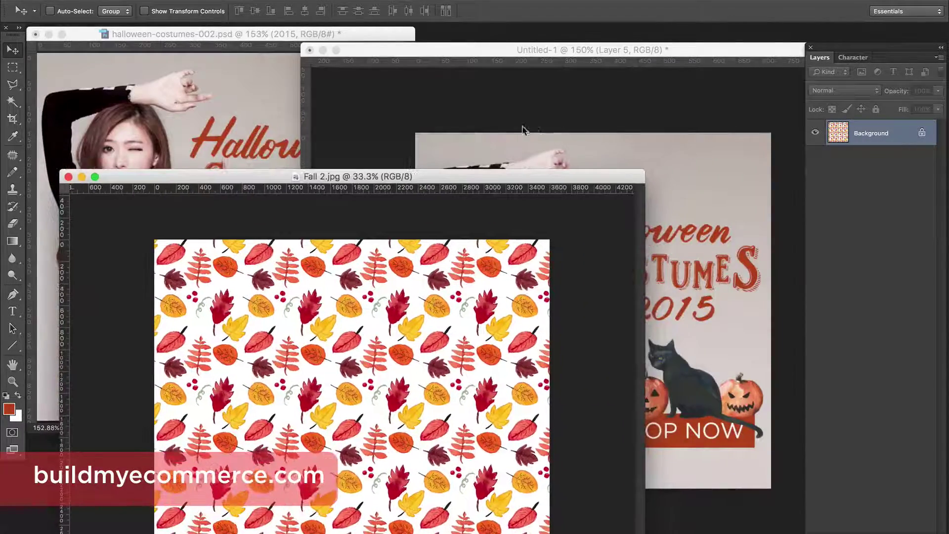
Select a single orange leaf in Fall 2.jpg with the Polygonal Lasso and copy it into Untitled-1.
{"action": "left_click", "coordinate": [569, 127]}
{"action": "left_click", "coordinate": [246, 210]}
{"action": "left_click", "coordinate": [14, 85]}
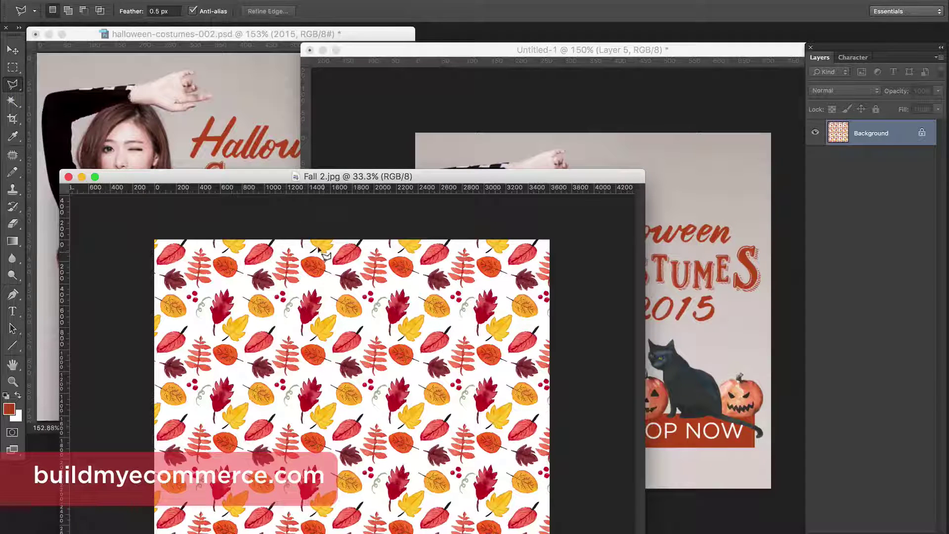
{"action": "left_click", "coordinate": [275, 40]}
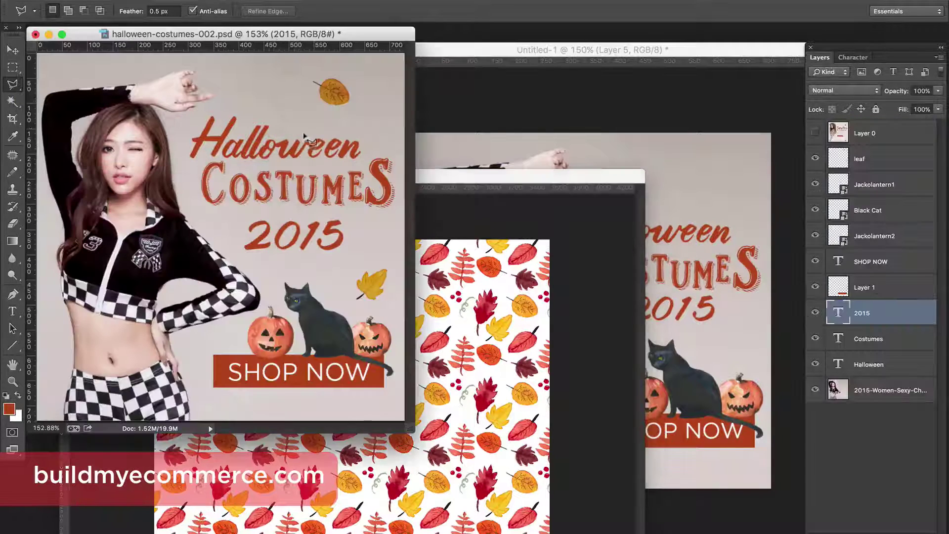
{"action": "left_click", "coordinate": [450, 181]}
{"action": "left_click_drag", "start_coordinate": [450, 181], "coordinate": [439, 231]}
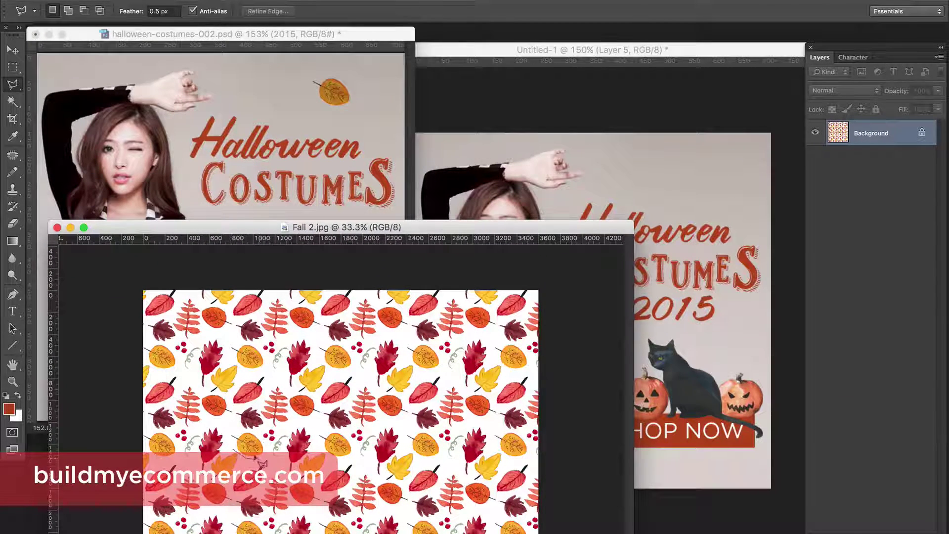
{"action": "left_click", "coordinate": [223, 423]}
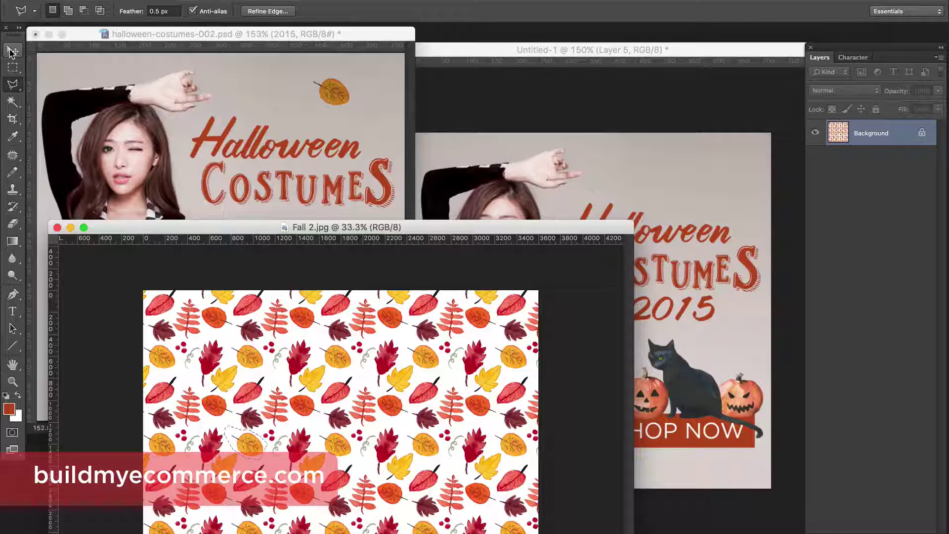
{"action": "left_click", "coordinate": [13, 51]}
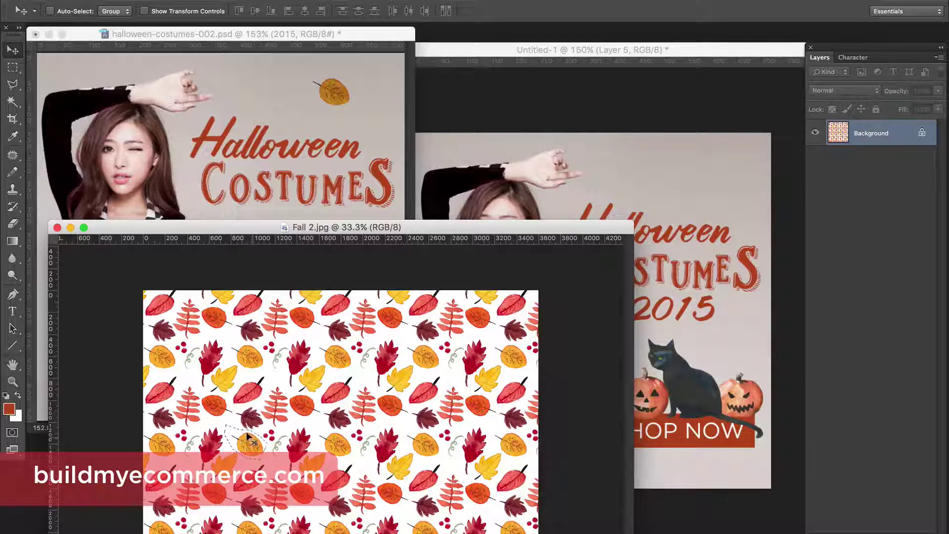
{"action": "left_click_drag", "start_coordinate": [242, 438], "coordinate": [595, 209]}
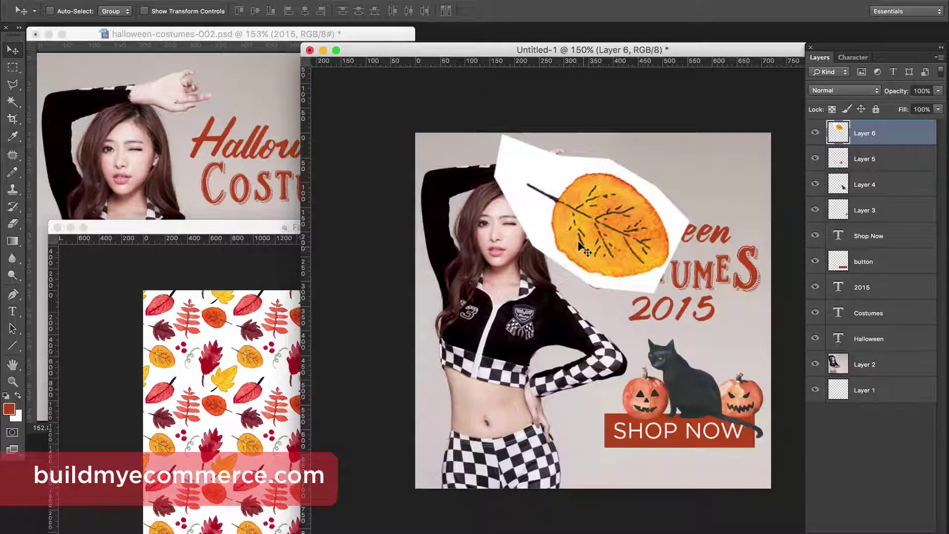
Scale the leaf layer proportionally to about 23.83% and position it above the Halloween title.
{"action": "key", "text": "ctrl+t"}
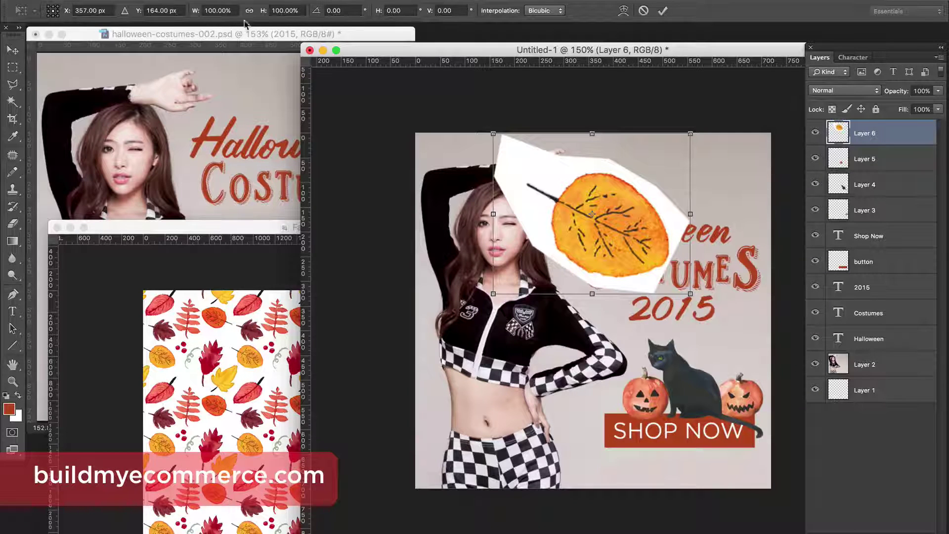
{"action": "left_click_drag", "start_coordinate": [263, 11], "coordinate": [219, 24]}
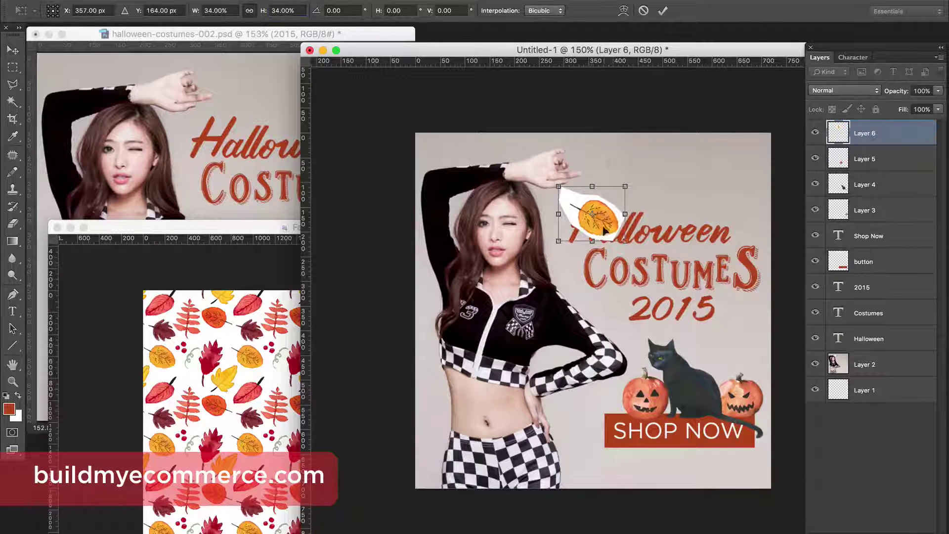
{"action": "left_click_drag", "start_coordinate": [604, 231], "coordinate": [686, 200]}
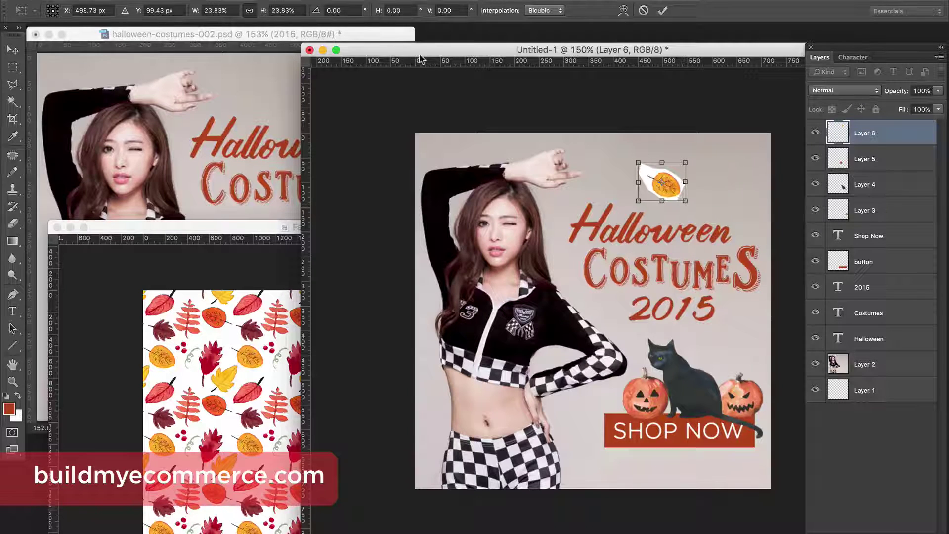
{"action": "key", "text": "Return"}
{"action": "left_click_drag", "start_coordinate": [644, 174], "coordinate": [652, 187]}
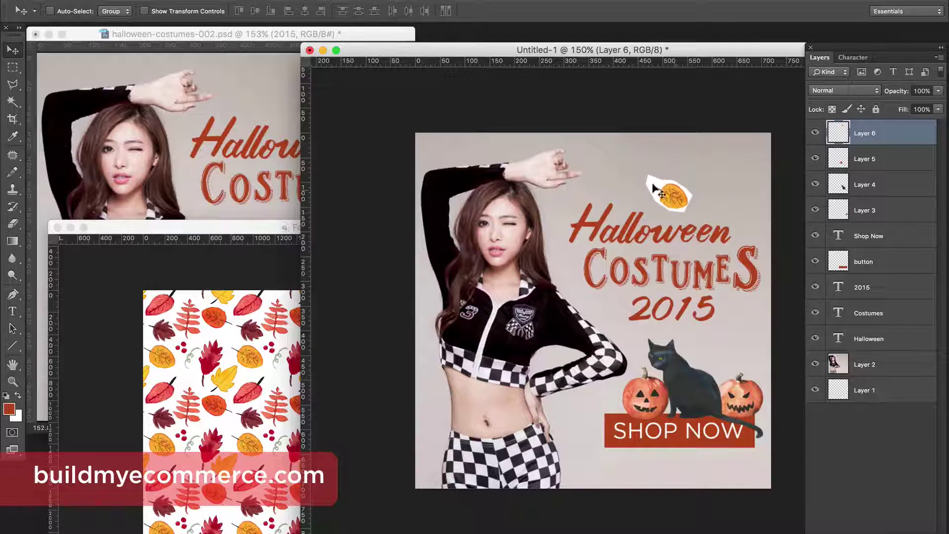
Set the leaf layer's blend mode to Multiply and nudge the leaf slightly above the Halloween title.
{"action": "left_click", "coordinate": [243, 61]}
{"action": "left_click", "coordinate": [560, 99]}
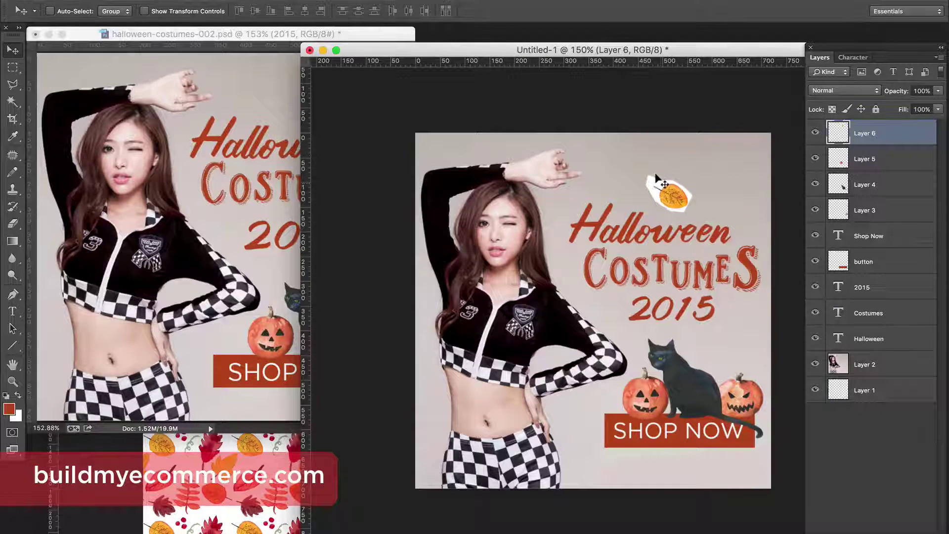
{"action": "left_click", "coordinate": [831, 91]}
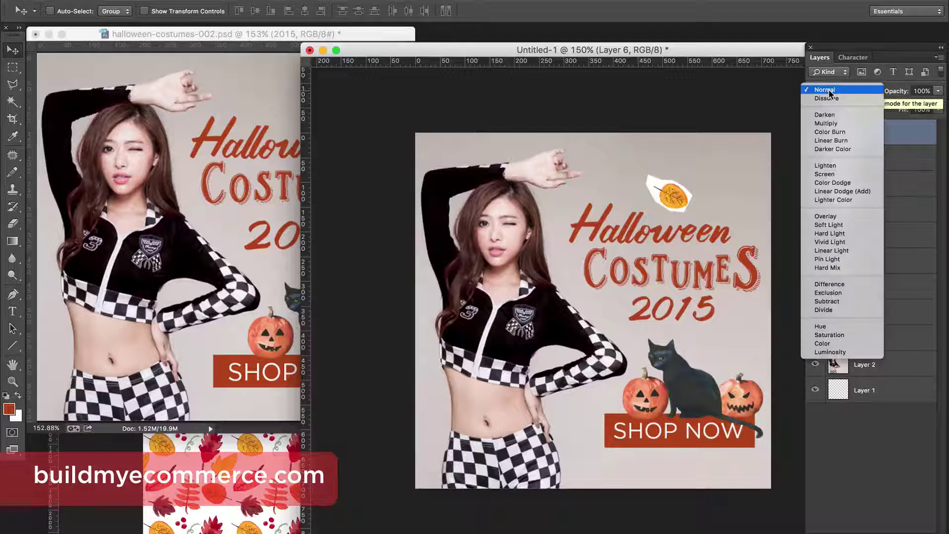
{"action": "left_click", "coordinate": [843, 125]}
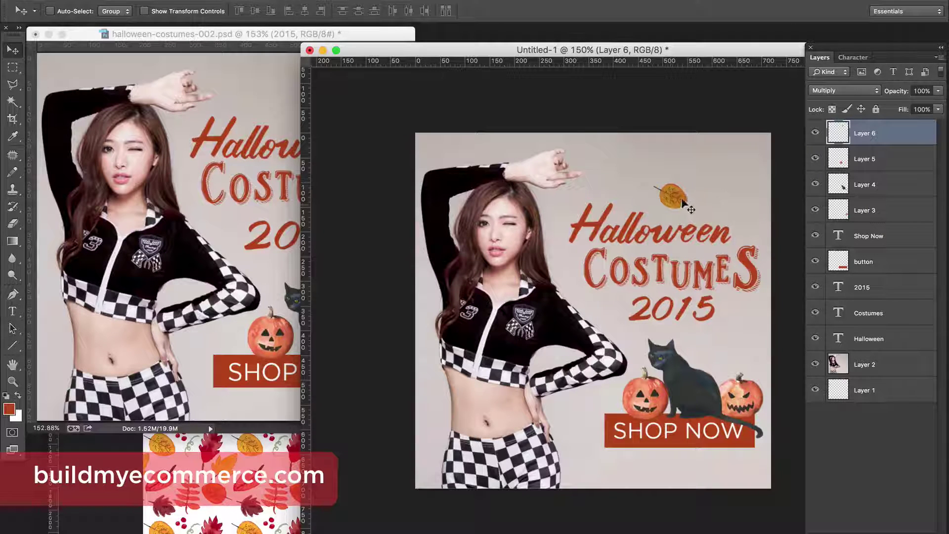
{"action": "mouse_move", "coordinate": [675, 197]}
{"action": "left_mouse_down"}
{"action": "mouse_move", "coordinate": [685, 173]}
{"action": "mouse_move", "coordinate": [673, 196]}
{"action": "left_mouse_up"}
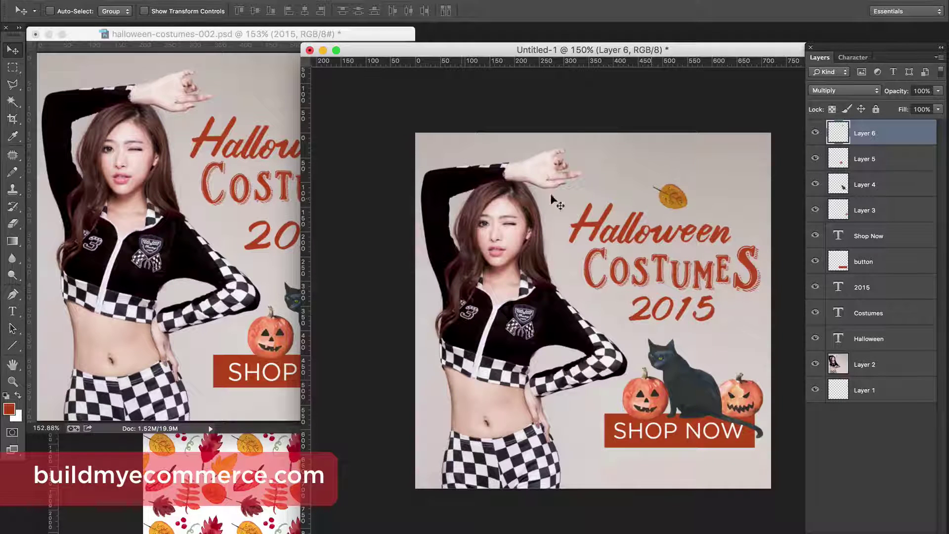
Replace the old selection in Fall 2.jpg with a Polygonal Lasso outline around a single yellow leaf and copy it into Untitled-1.
{"action": "left_click", "coordinate": [263, 206]}
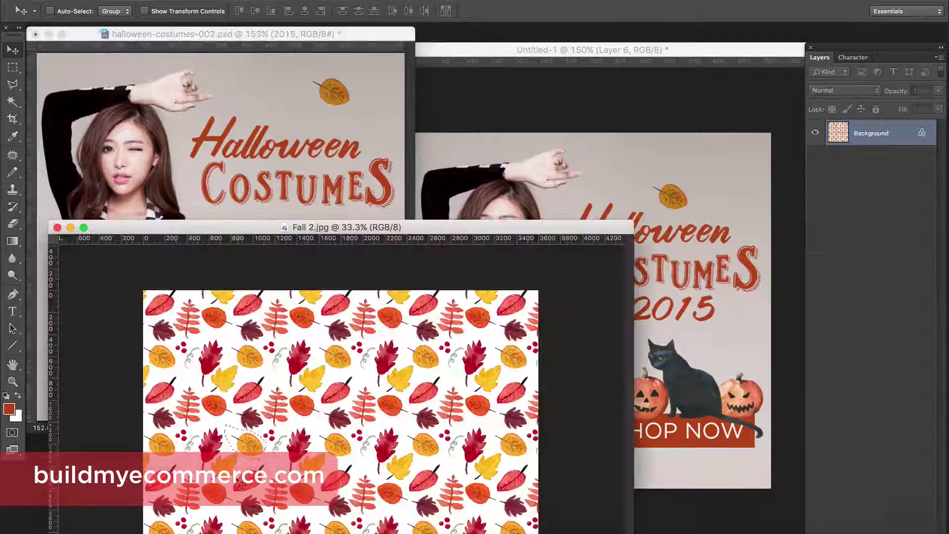
{"action": "left_click", "coordinate": [233, 454]}
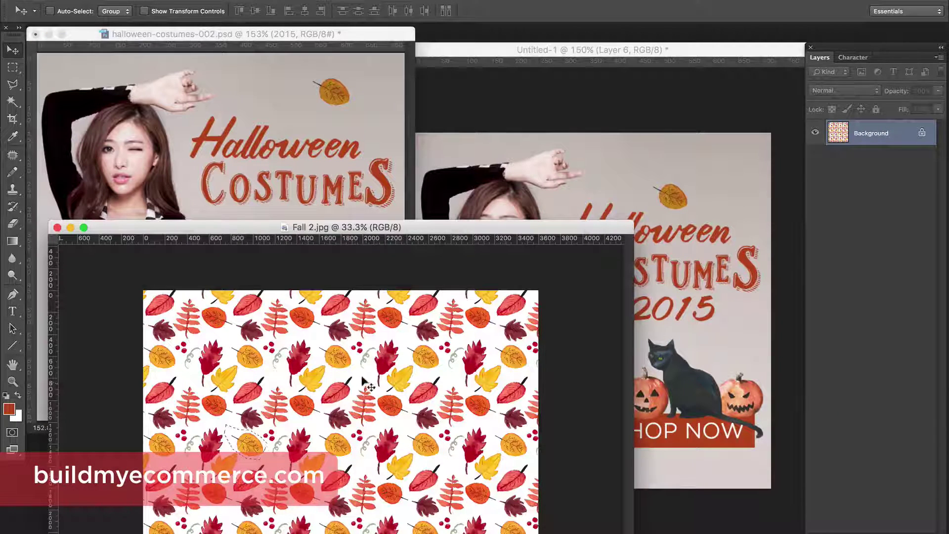
{"action": "left_click", "coordinate": [12, 84]}
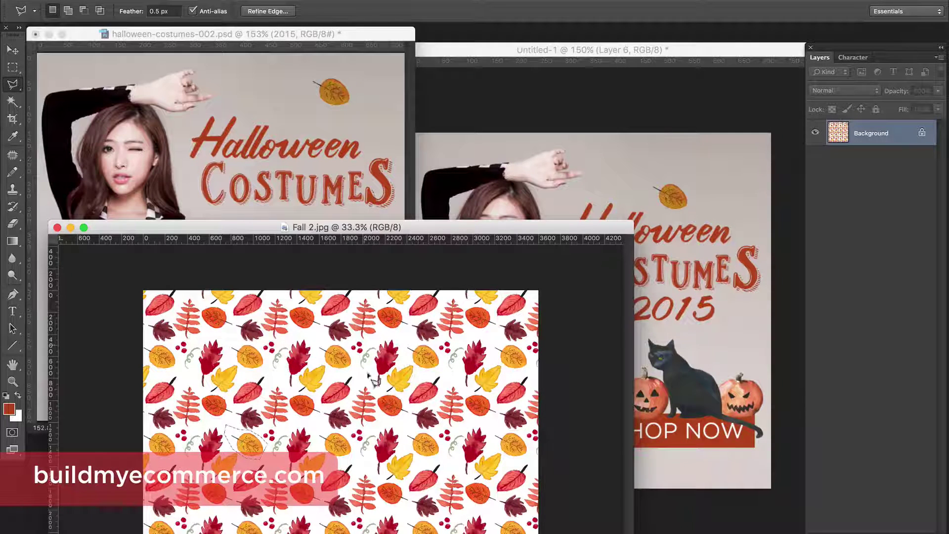
{"action": "key", "text": "ctrl+d"}
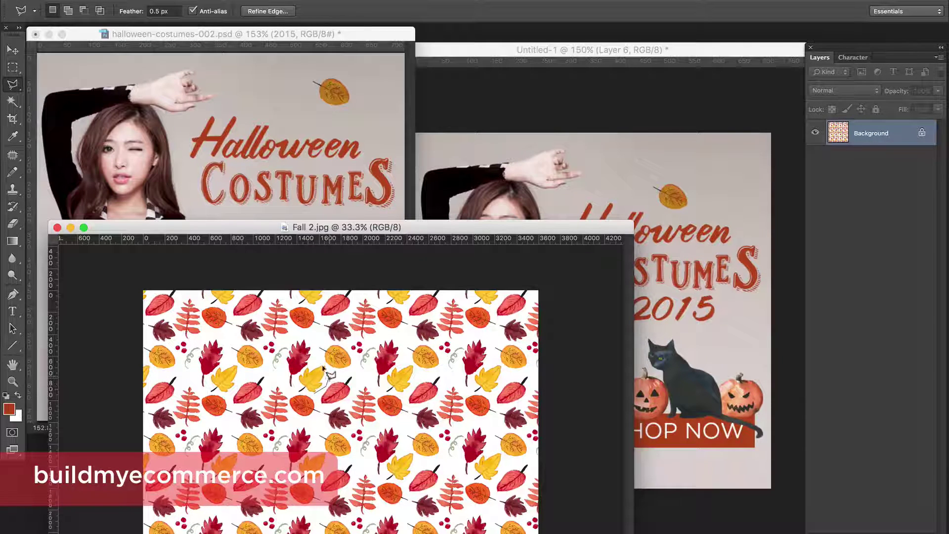
{"action": "left_click", "coordinate": [328, 370]}
{"action": "left_click", "coordinate": [316, 362]}
{"action": "left_click", "coordinate": [306, 368]}
{"action": "left_click", "coordinate": [290, 383]}
{"action": "left_click", "coordinate": [298, 392]}
{"action": "left_click", "coordinate": [13, 50]}
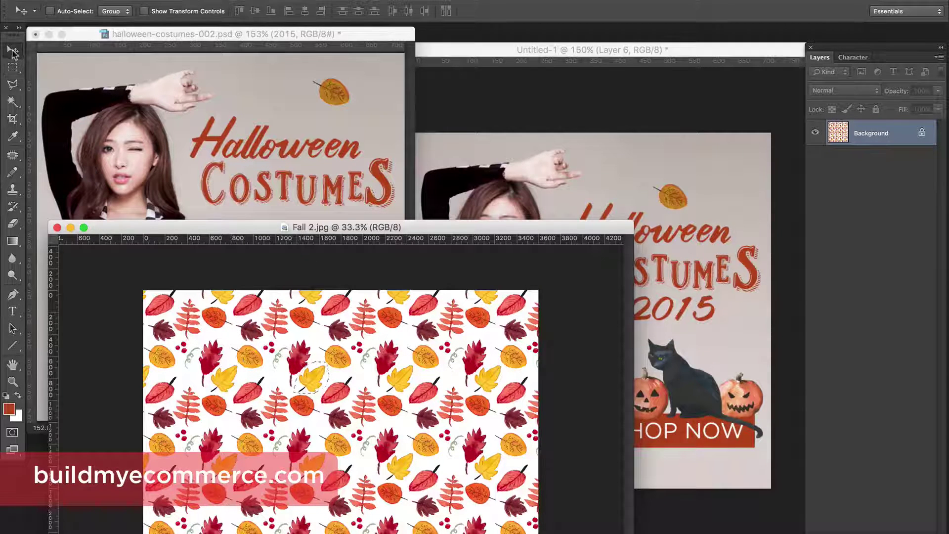
{"action": "left_click_drag", "start_coordinate": [297, 343], "coordinate": [633, 338]}
Scale the yellow leaf layer down proportionally to roughly the size of the orange leaf.
{"action": "key", "text": "super+t"}
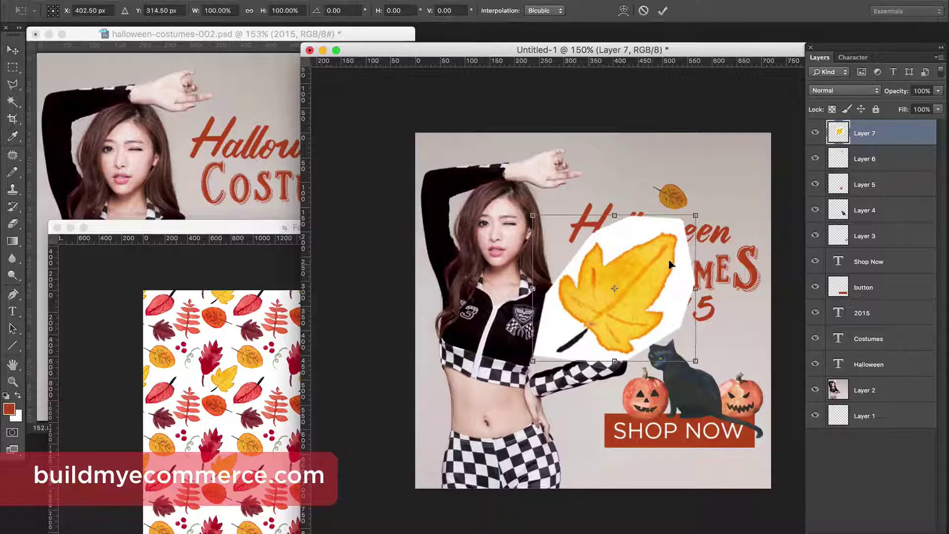
{"action": "left_click_drag", "start_coordinate": [697, 214], "coordinate": [562, 327]}
{"action": "key", "text": "Return"}
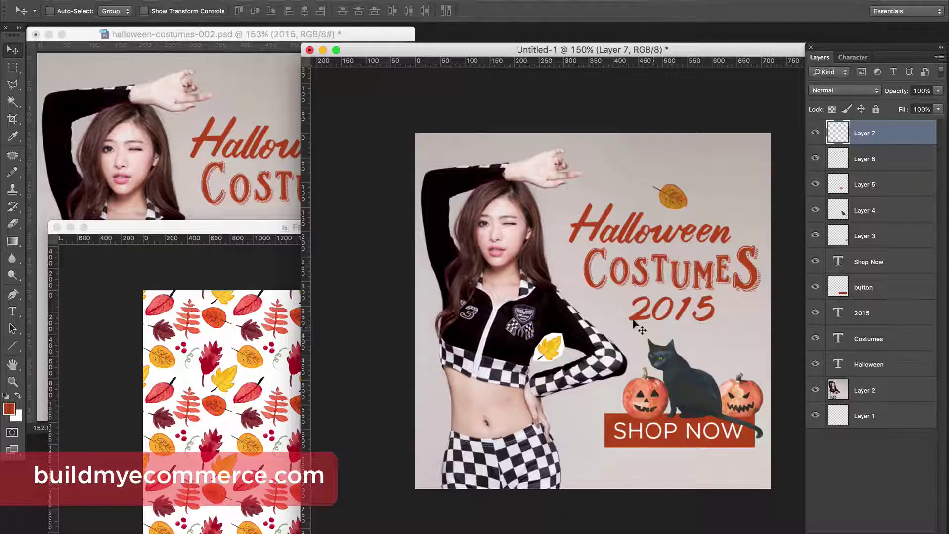
Position the yellow leaf above the pumpkin on the cat's tail side and set its layer's blend mode to Multiply.
{"action": "left_click_drag", "start_coordinate": [566, 359], "coordinate": [755, 350]}
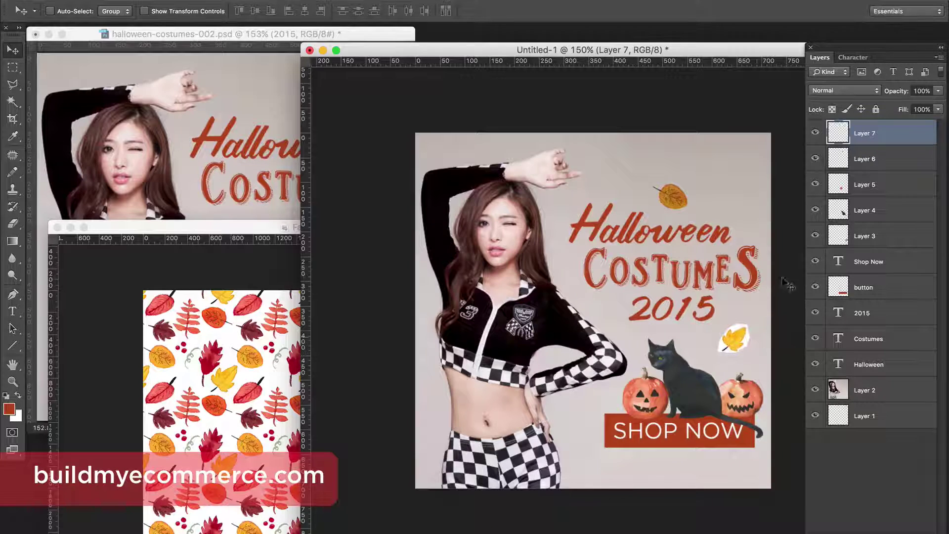
{"action": "left_click", "coordinate": [858, 94]}
{"action": "left_click", "coordinate": [836, 123]}
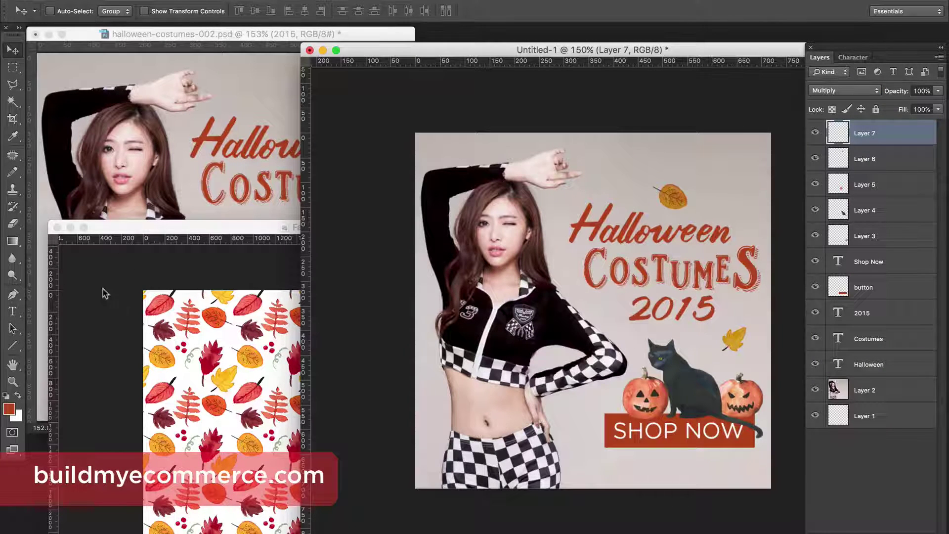
Minimize Fall 2.jpg and shift the Untitled-1 window slightly up to compare the banner with halloween-costumes-002.psd.
{"action": "left_click", "coordinate": [76, 229]}
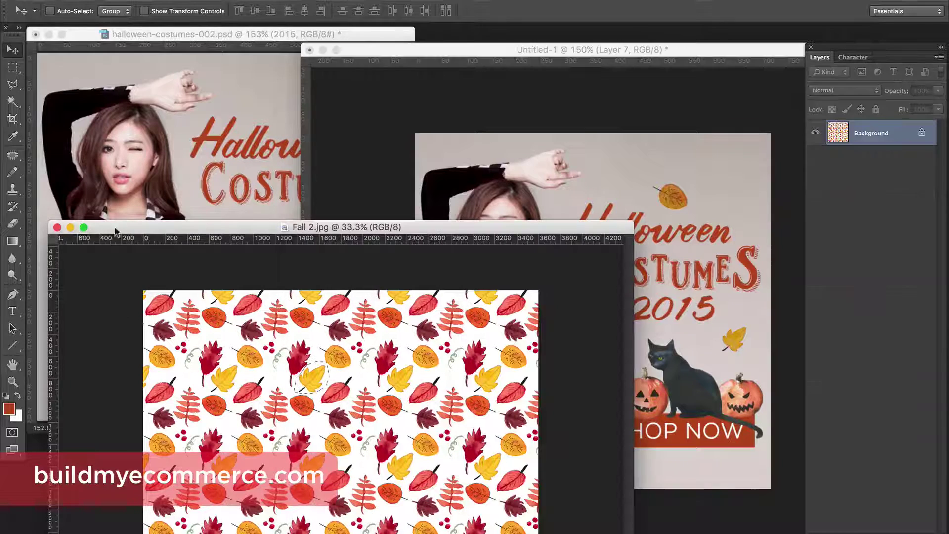
{"action": "left_click", "coordinate": [70, 228]}
{"action": "left_click_drag", "start_coordinate": [512, 51], "coordinate": [500, 38]}
{"action": "left_click", "coordinate": [211, 199]}
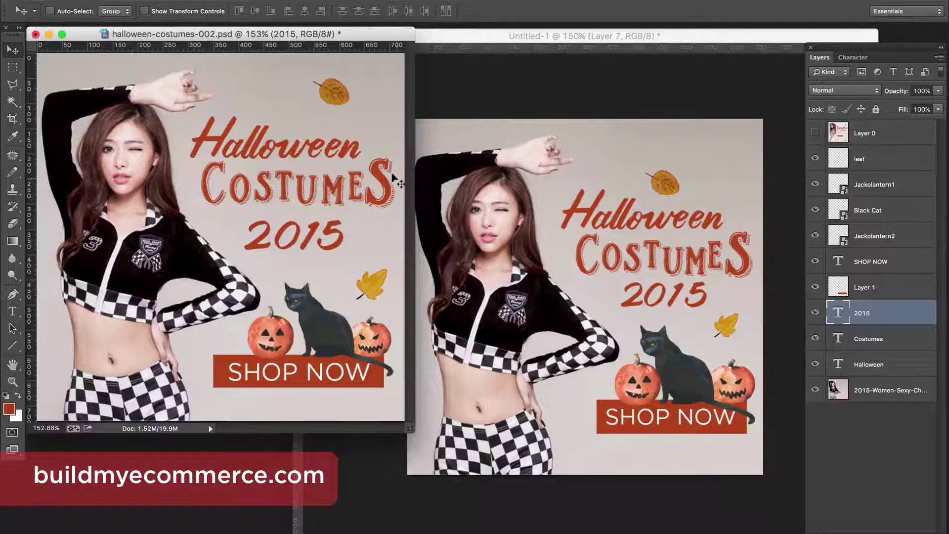
{"action": "left_click", "coordinate": [457, 94]}
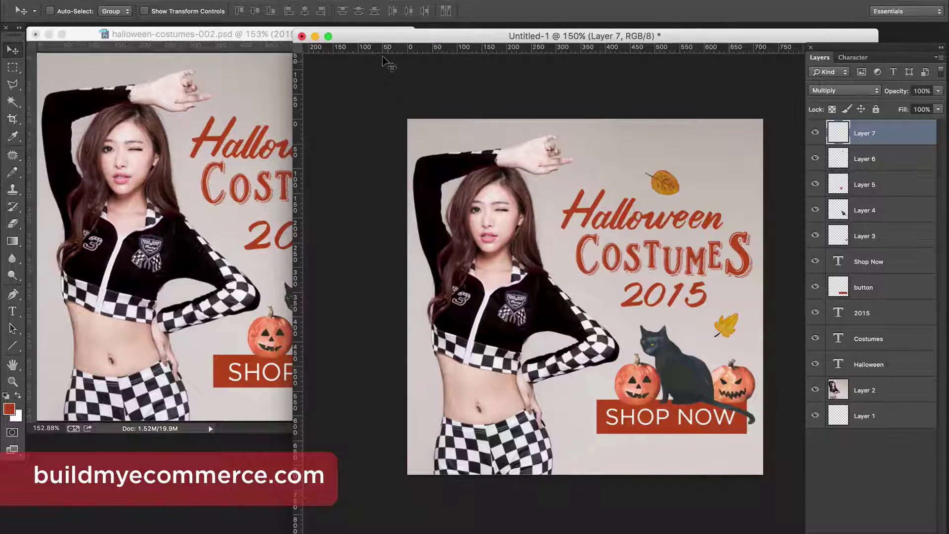
Go through Save As and the Save for Web JPEG export for the Untitled-1 banner, leaving both without saving.
{"action": "left_click", "coordinate": [104, 0]}
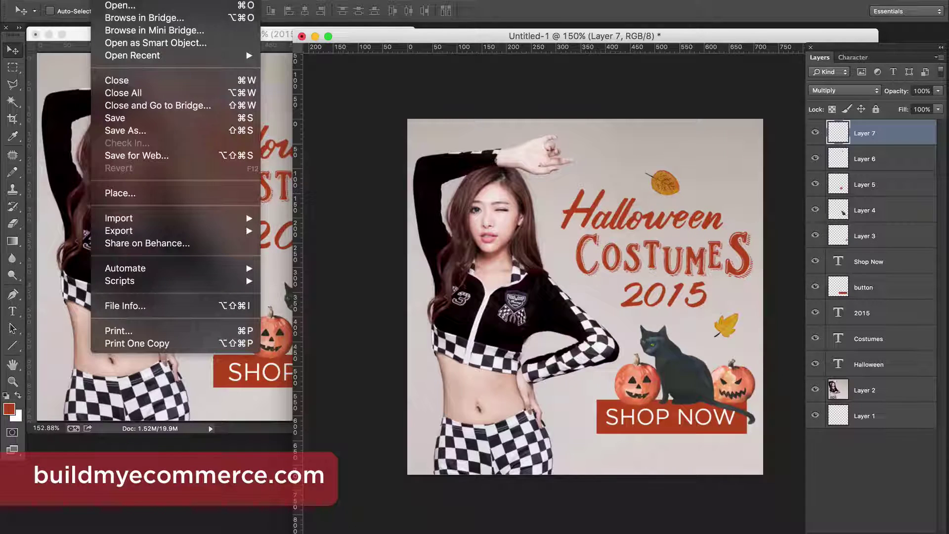
{"action": "left_click", "coordinate": [125, 130]}
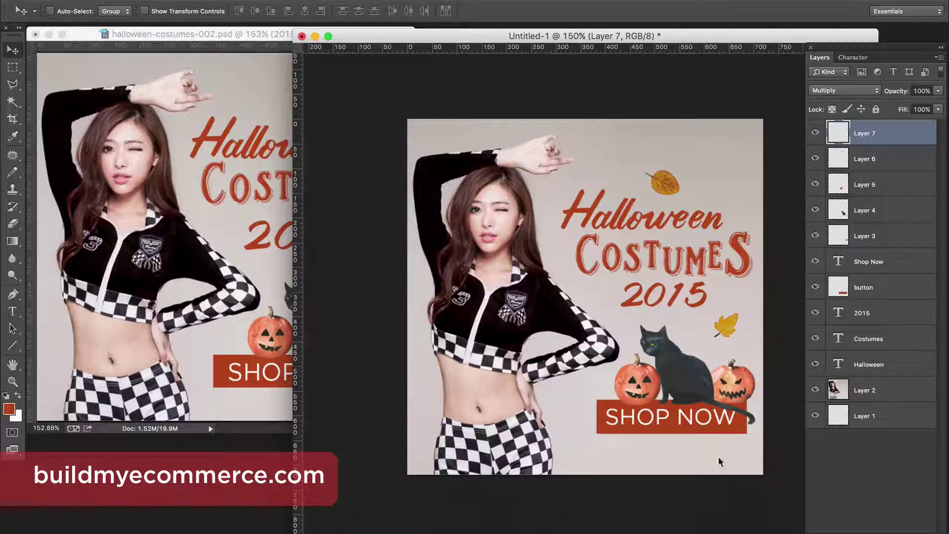
{"action": "left_click", "coordinate": [96, 1]}
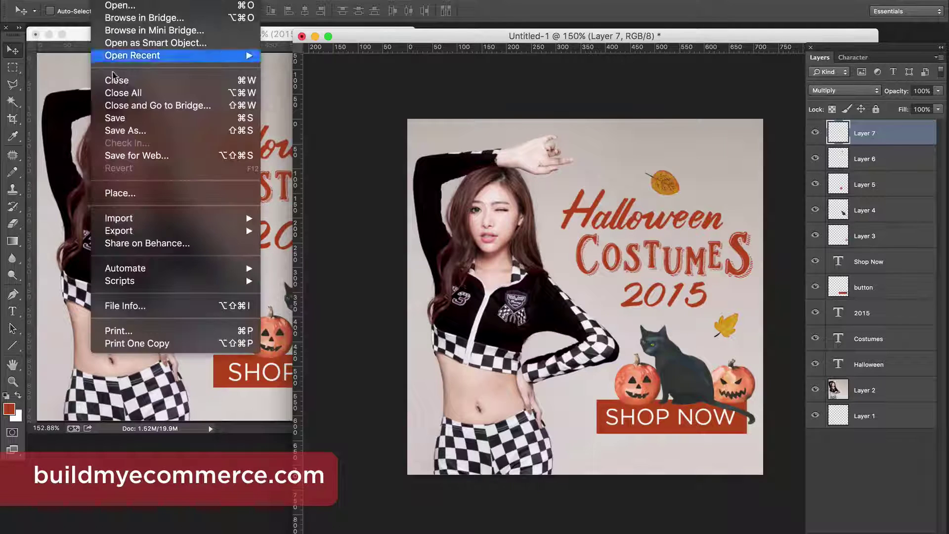
{"action": "left_click", "coordinate": [147, 154]}
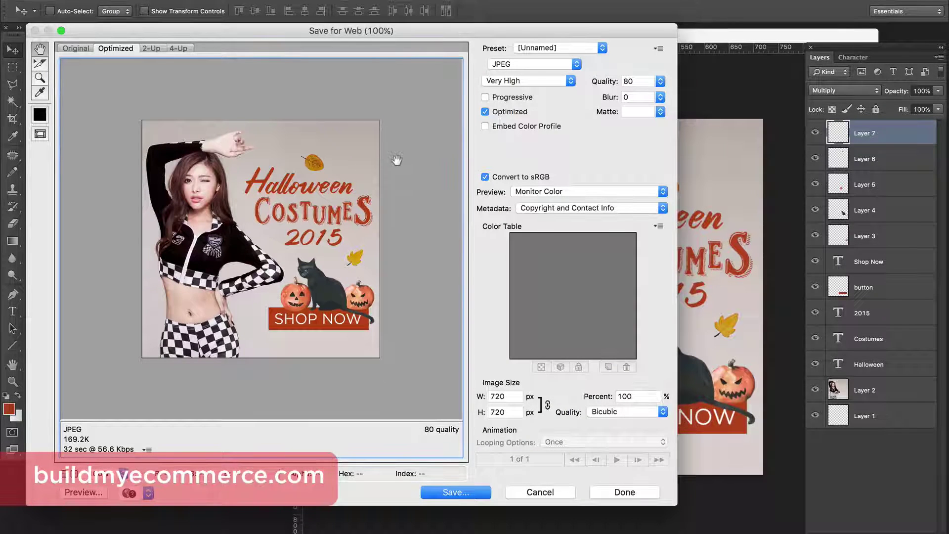
{"action": "left_click", "coordinate": [443, 482]}
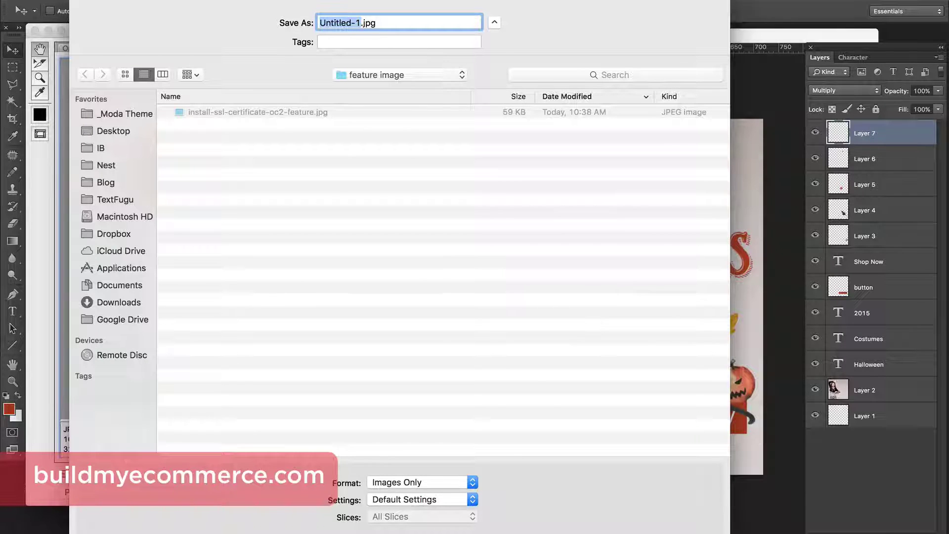
{"action": "key", "text": "Escape"}
{"action": "left_click", "coordinate": [547, 490]}
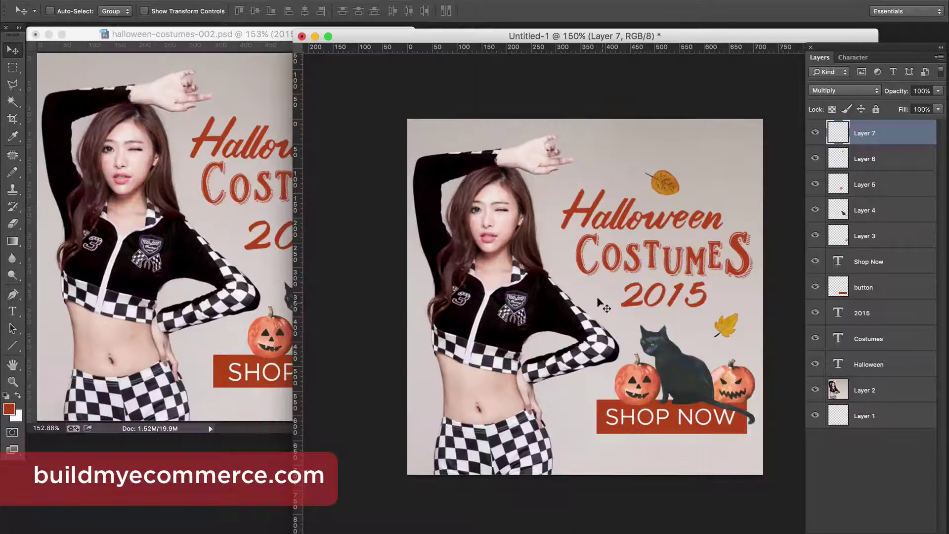